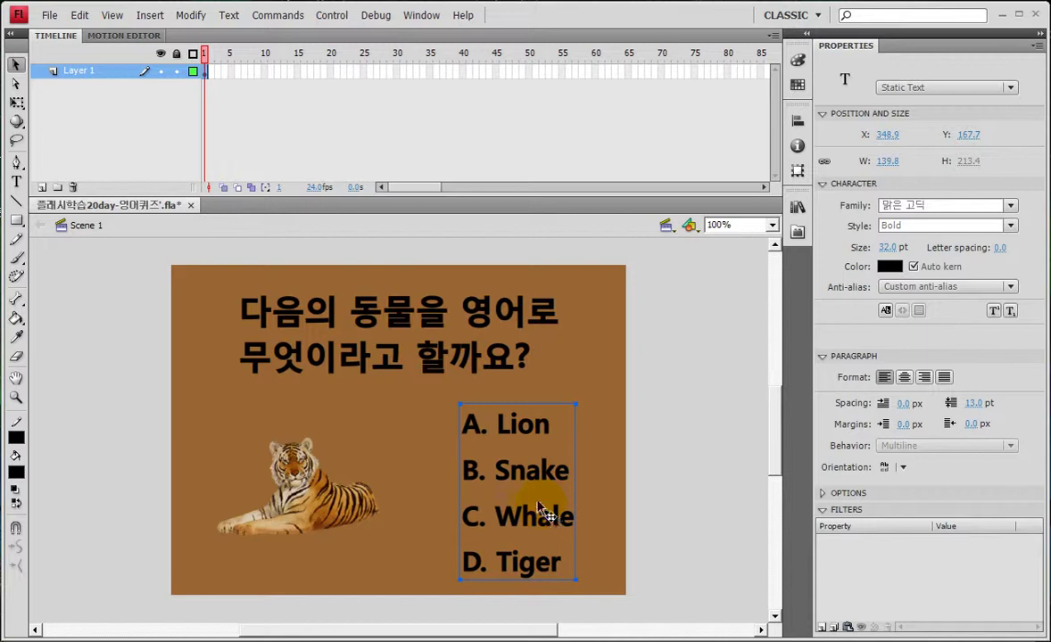
pyautogui.press('Tab')
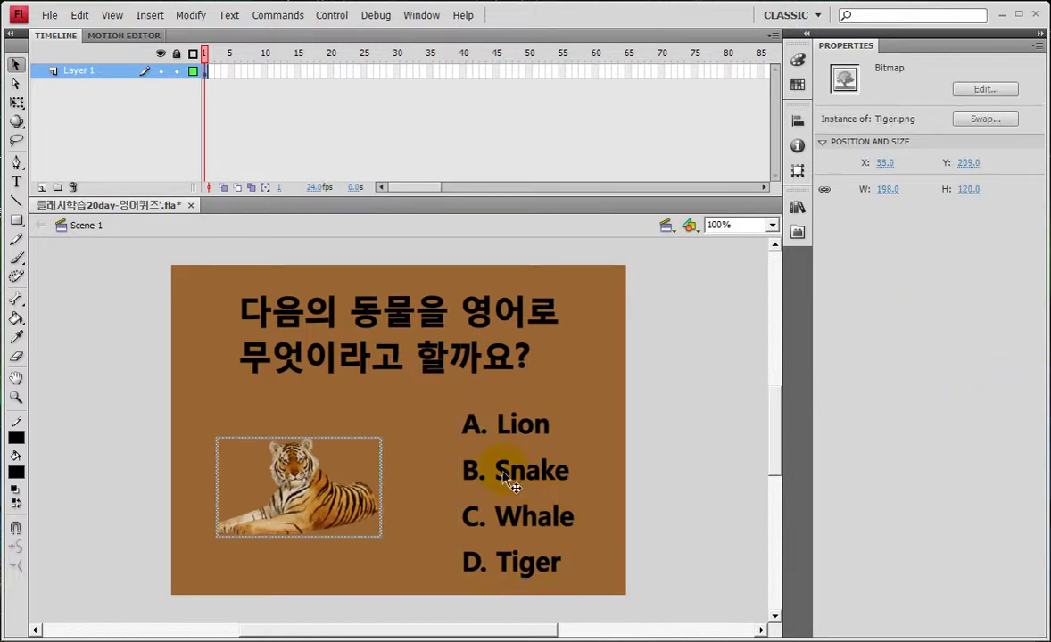
pyautogui.press('Escape')
pyautogui.click(547, 531)
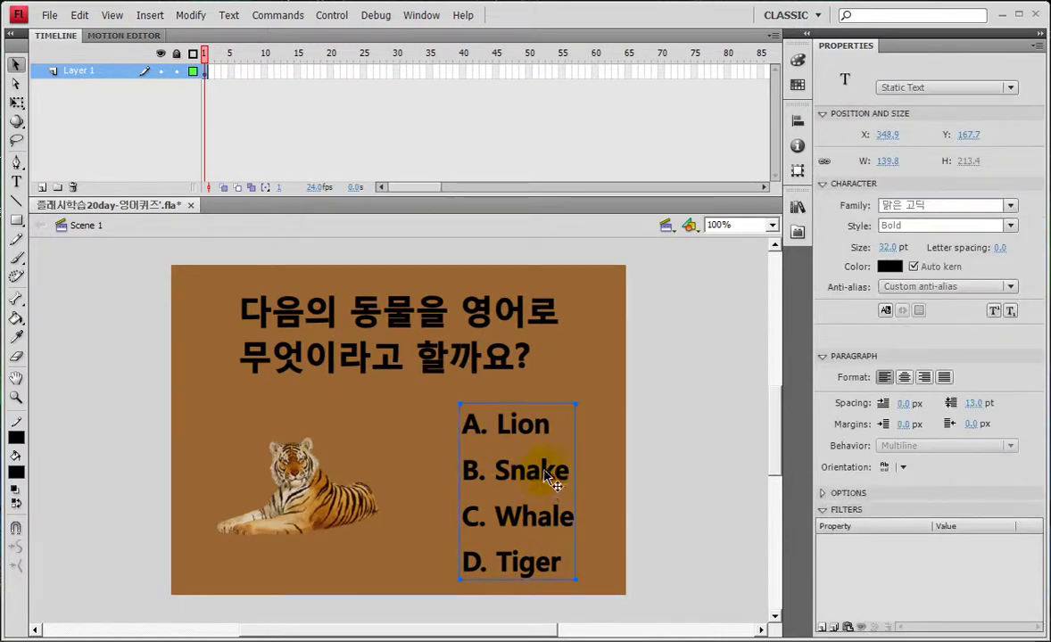
pyautogui.click(611, 455)
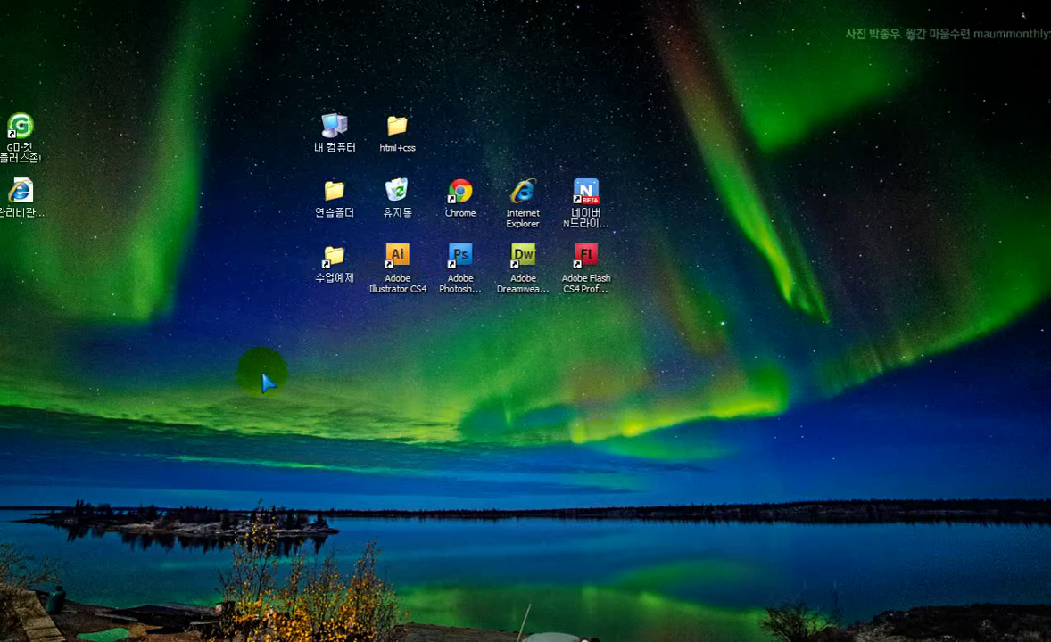
# Launch kscreenpen.exe from the 수업예제 desktop folder, allow it to run and close the folder window.
pyautogui.doubleClick(335, 261)
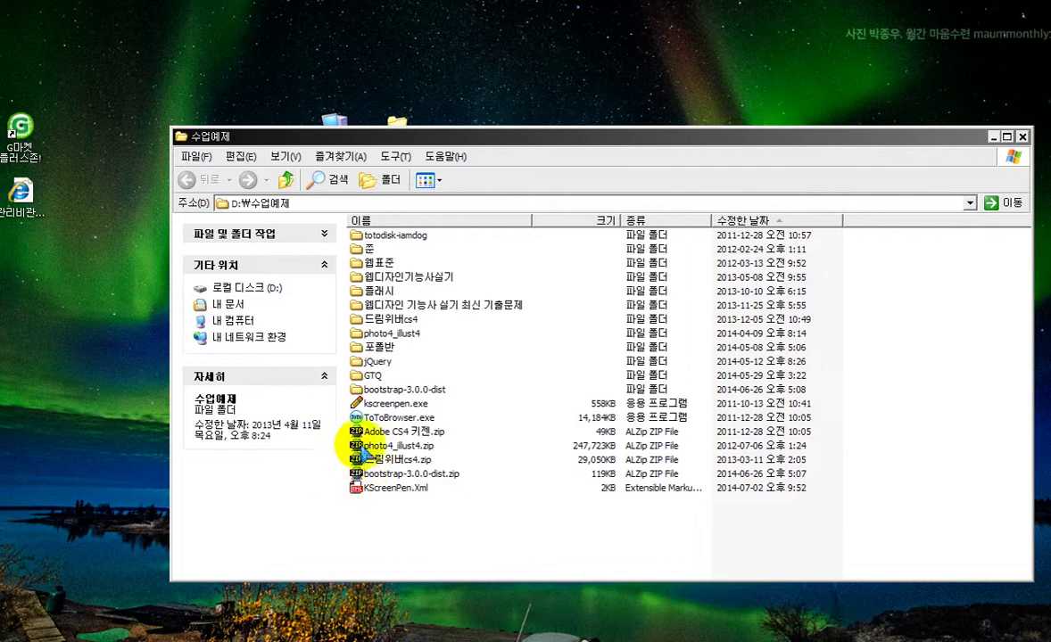
pyautogui.doubleClick(357, 404)
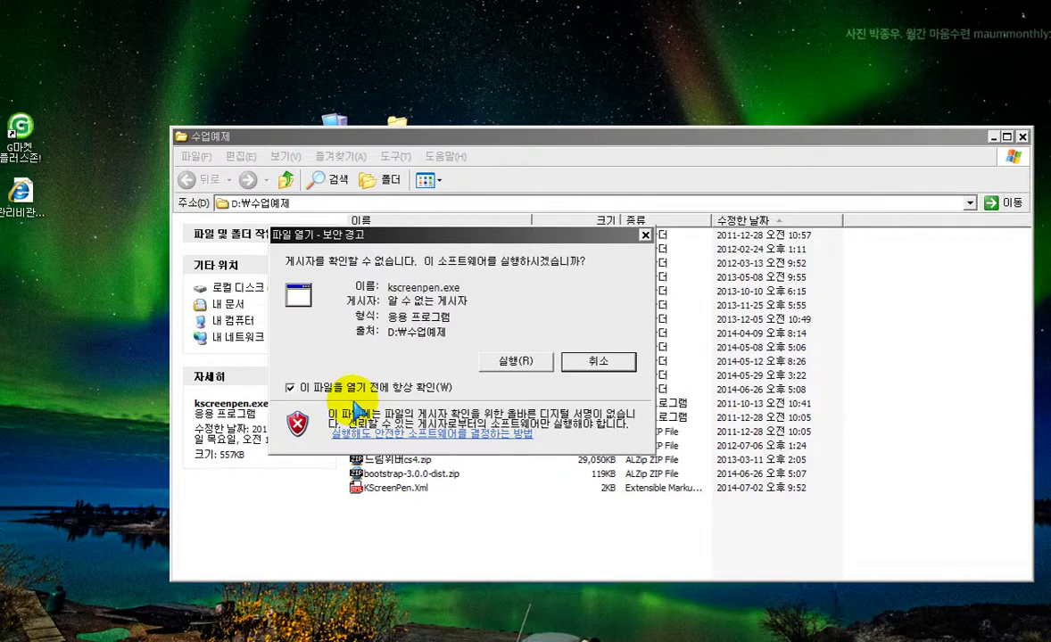
pyautogui.click(530, 360)
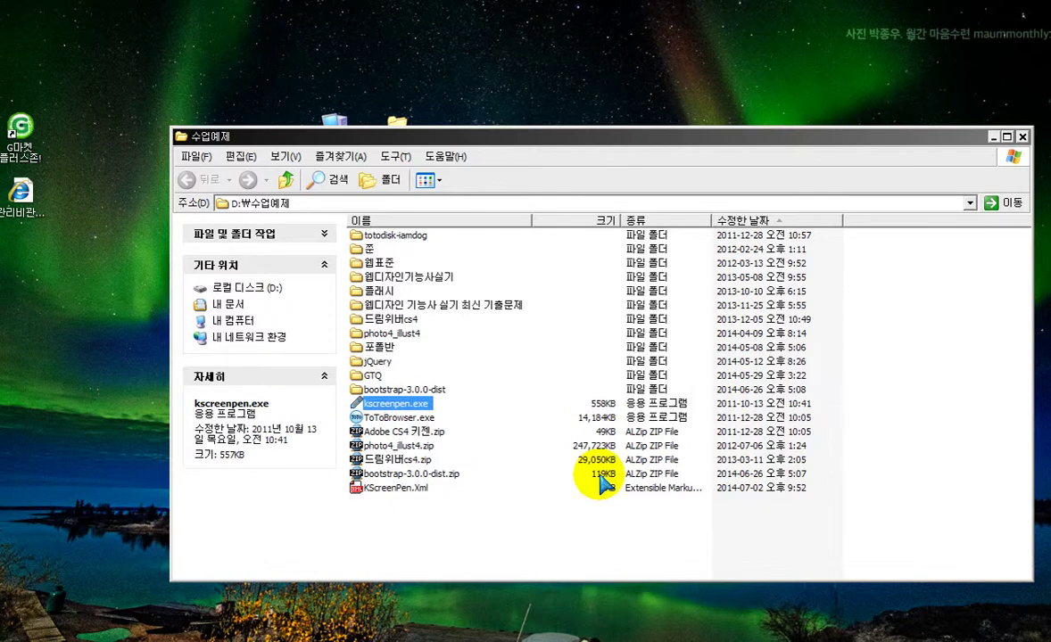
pyautogui.click(1022, 137)
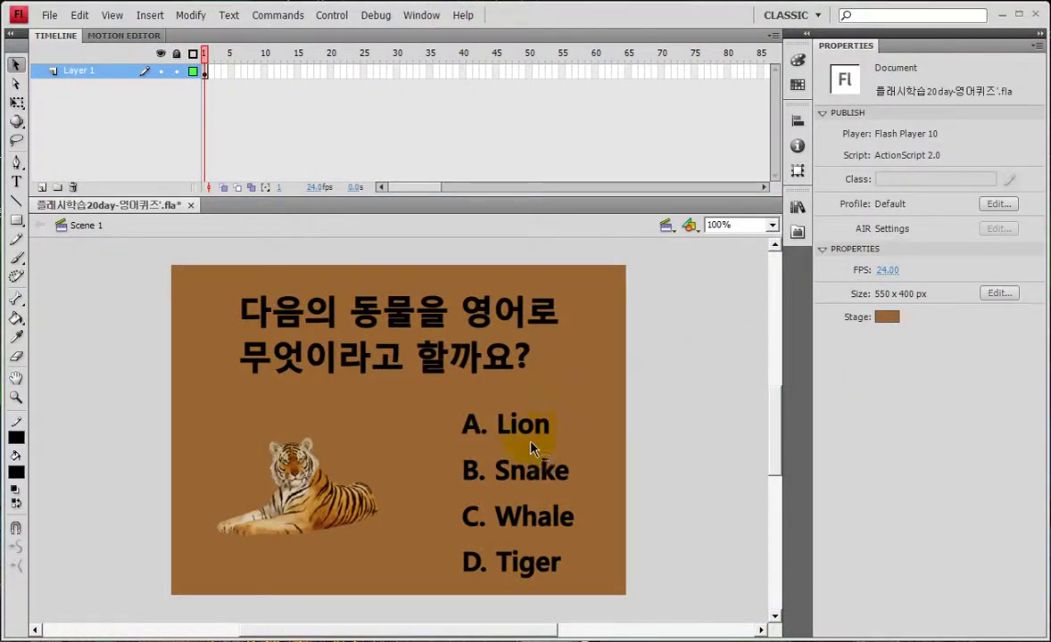
# Select the answer list and annotate it on screen with a red box and an arrow to its line spacing value.
pyautogui.click(516, 513)
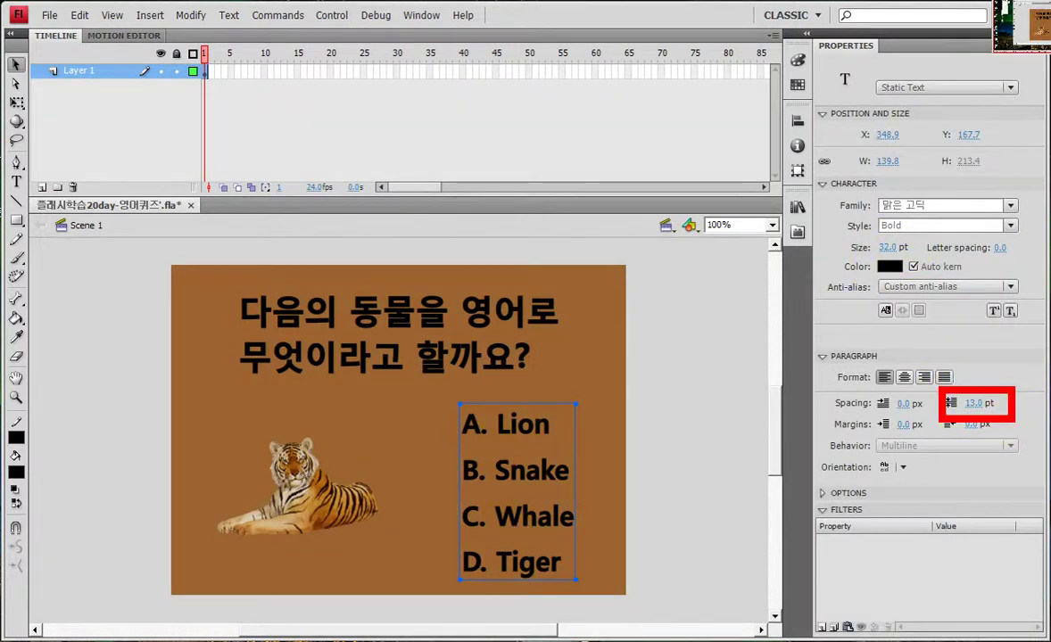
pyautogui.moveTo(452, 398); pyautogui.dragTo(587, 584)
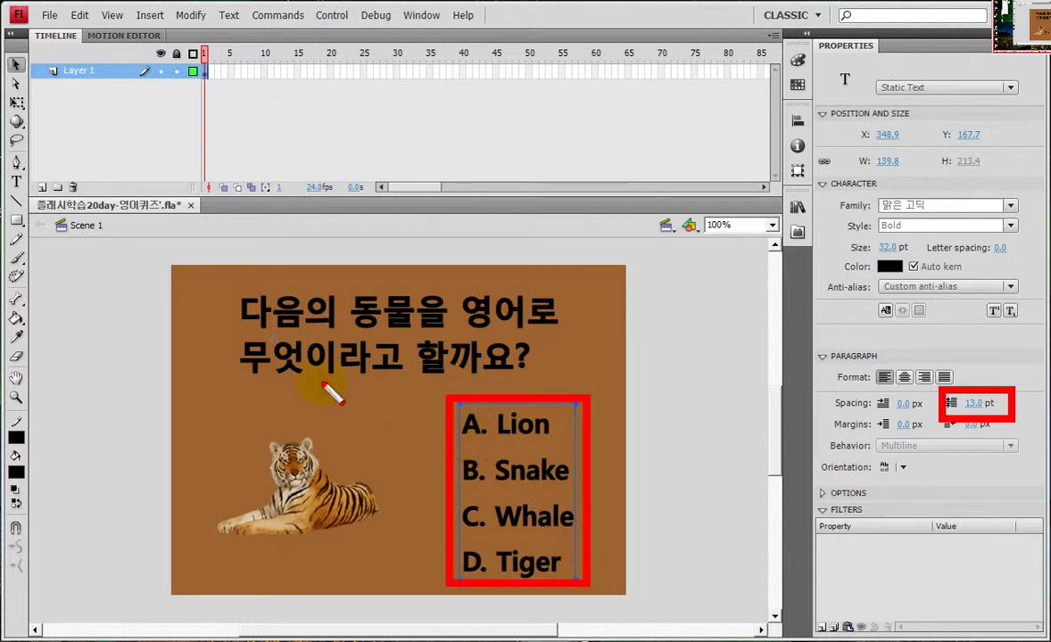
pyautogui.moveTo(569, 446); pyautogui.dragTo(938, 398)
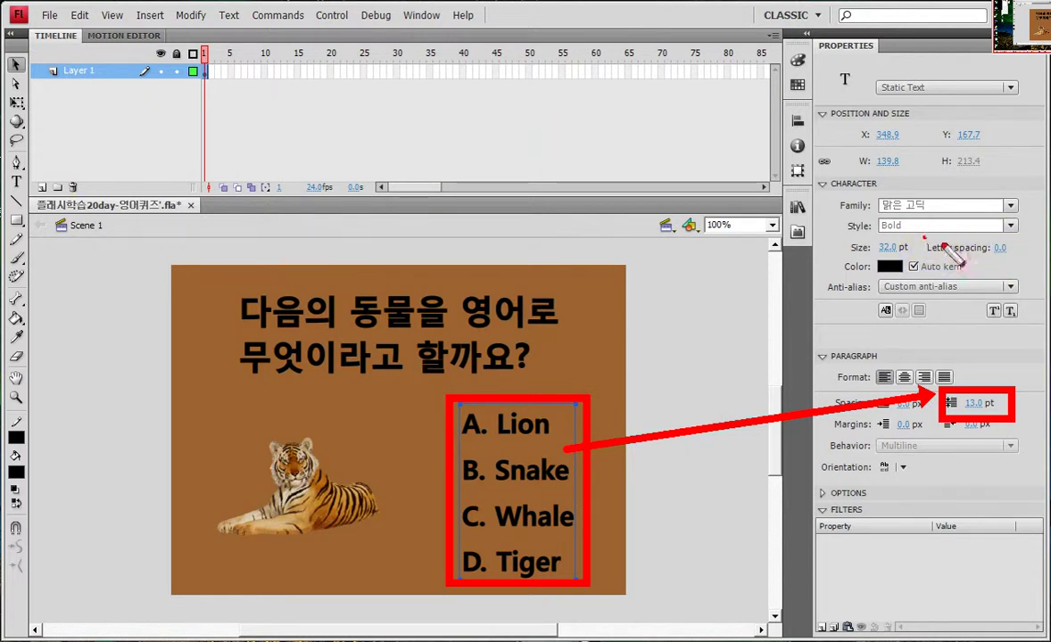
pyautogui.moveTo(925, 237); pyautogui.dragTo(1031, 270)
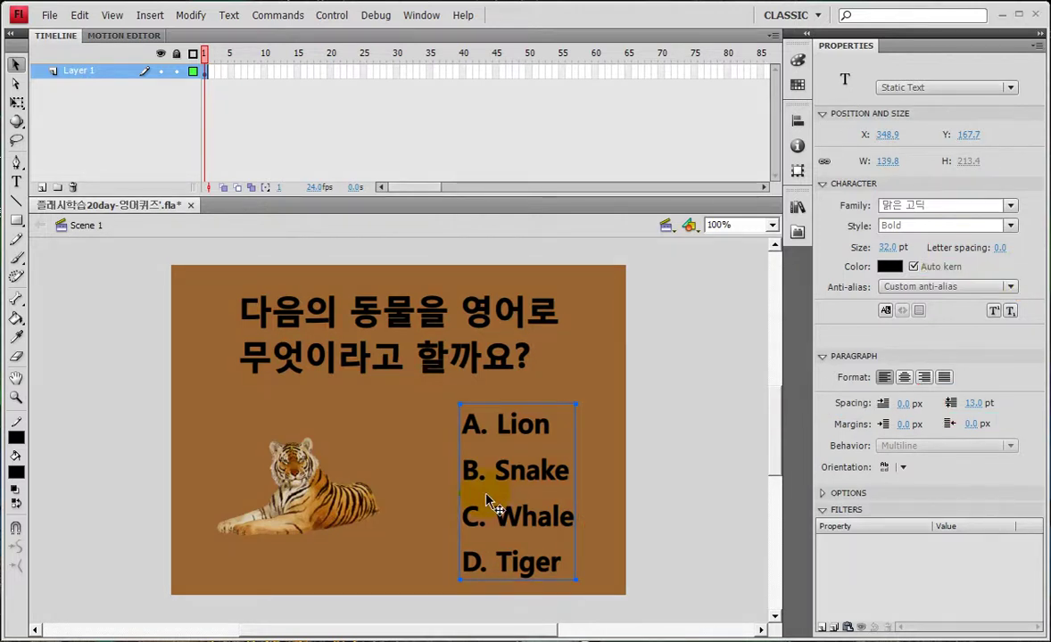
# Add a keyframe at frame 2 and delete the tiger picture and the answer list from it.
pyautogui.click(211, 73)
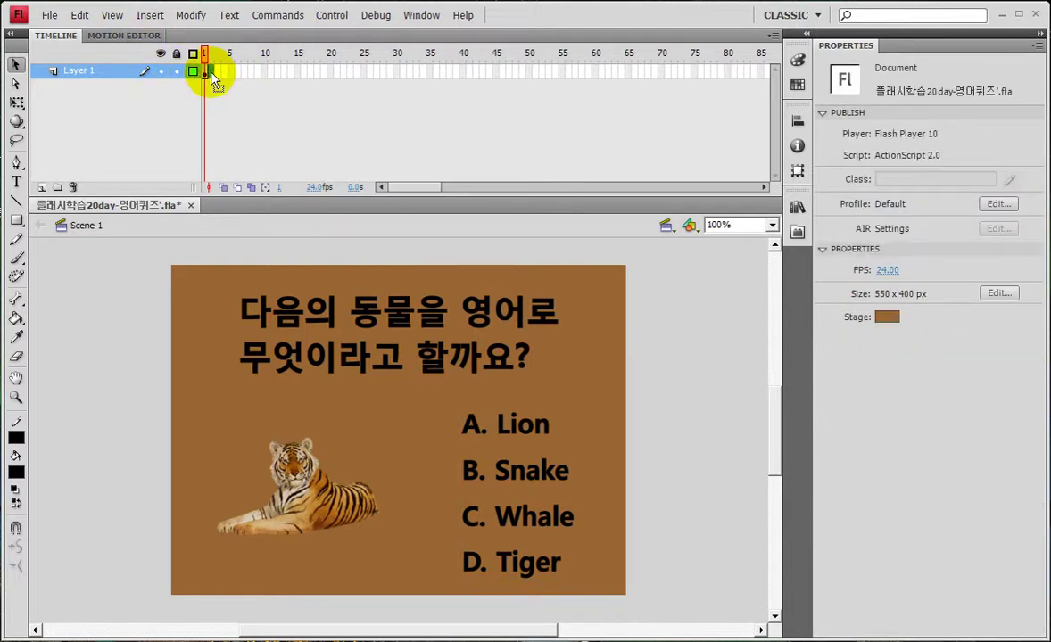
pyautogui.click(213, 73)
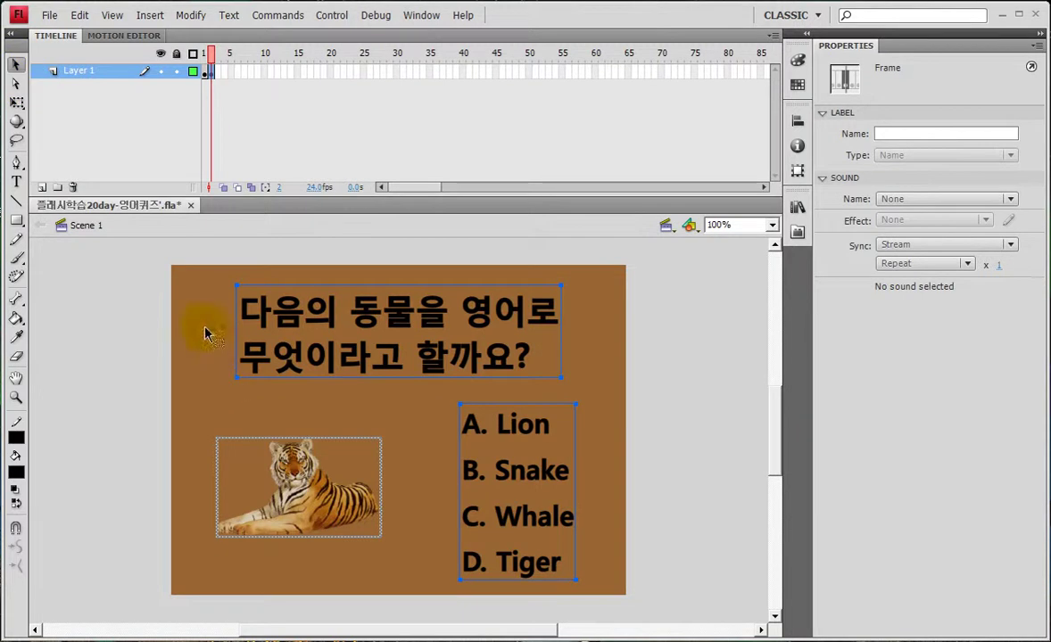
pyautogui.moveTo(669, 571); pyautogui.dragTo(112, 399)
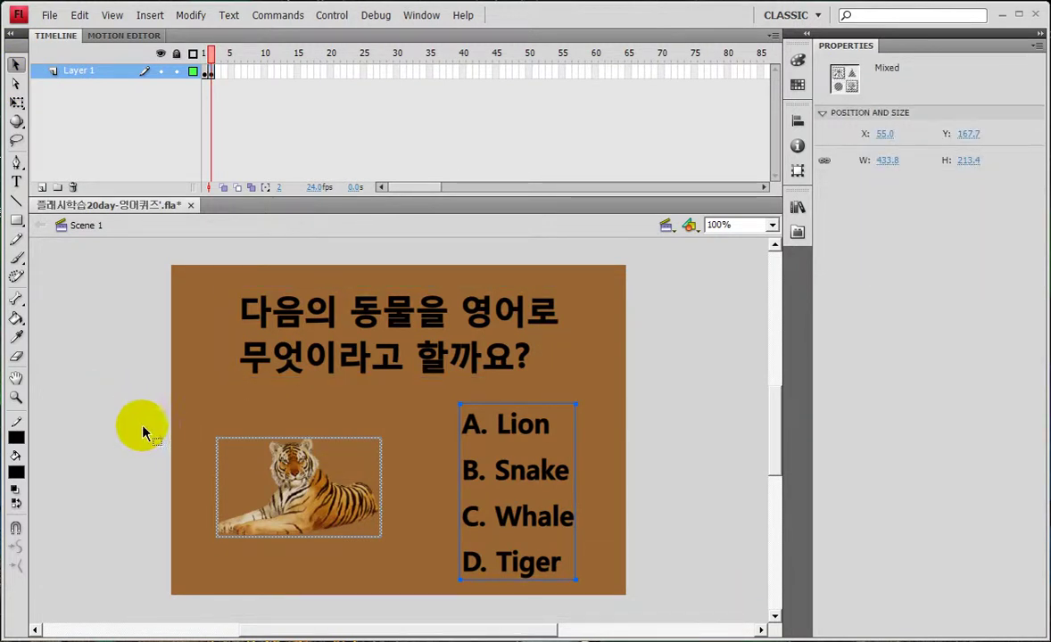
pyautogui.press('Delete')
pyautogui.click(204, 73)
pyautogui.click(211, 73)
pyautogui.click(205, 73)
pyautogui.click(211, 73)
# Move the question text on frame 2 to the middle of the stage and clear its wording.
pyautogui.moveTo(348, 366); pyautogui.dragTo(355, 457)
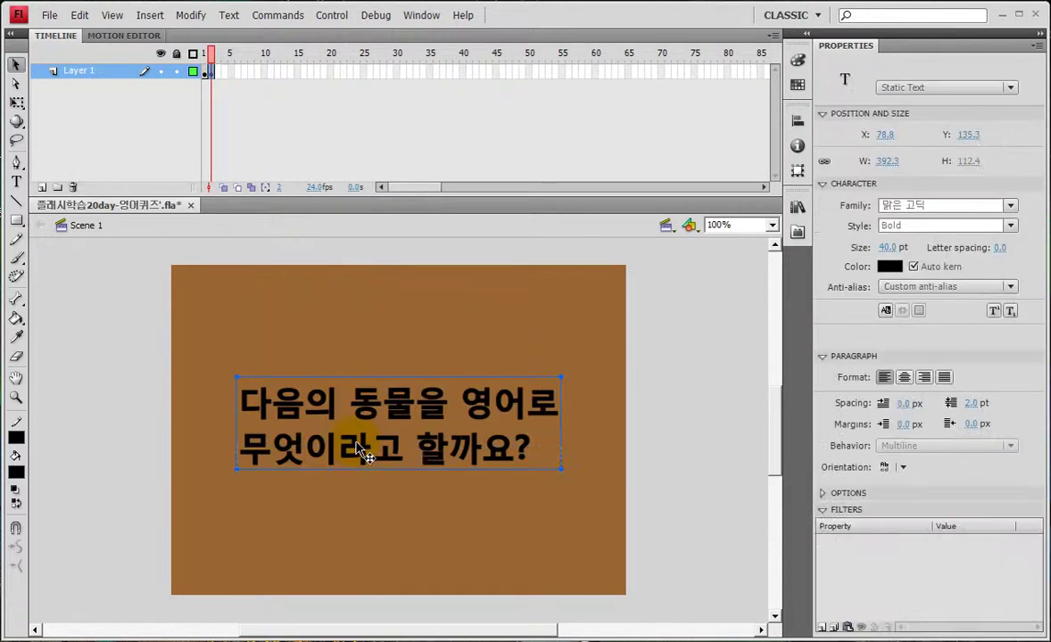
pyautogui.doubleClick(241, 397)
pyautogui.moveTo(241, 397); pyautogui.dragTo(582, 455)
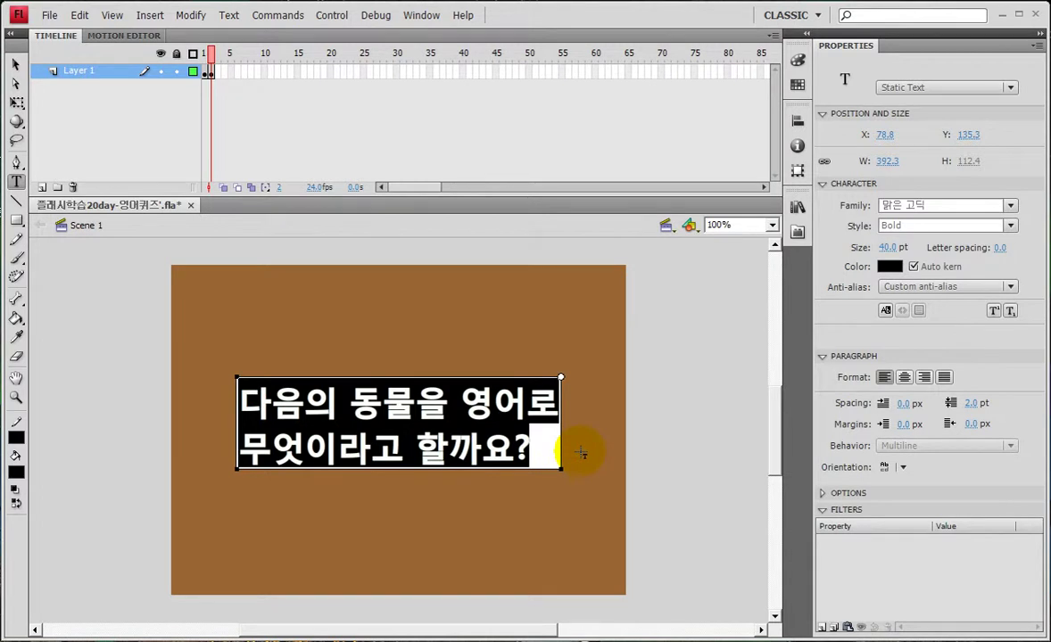
pyautogui.write('xmrf')
pyautogui.press('BackSpace')
pyautogui.press('BackSpace')
pyautogui.press('BackSpace')
pyautogui.press('BackSpace')
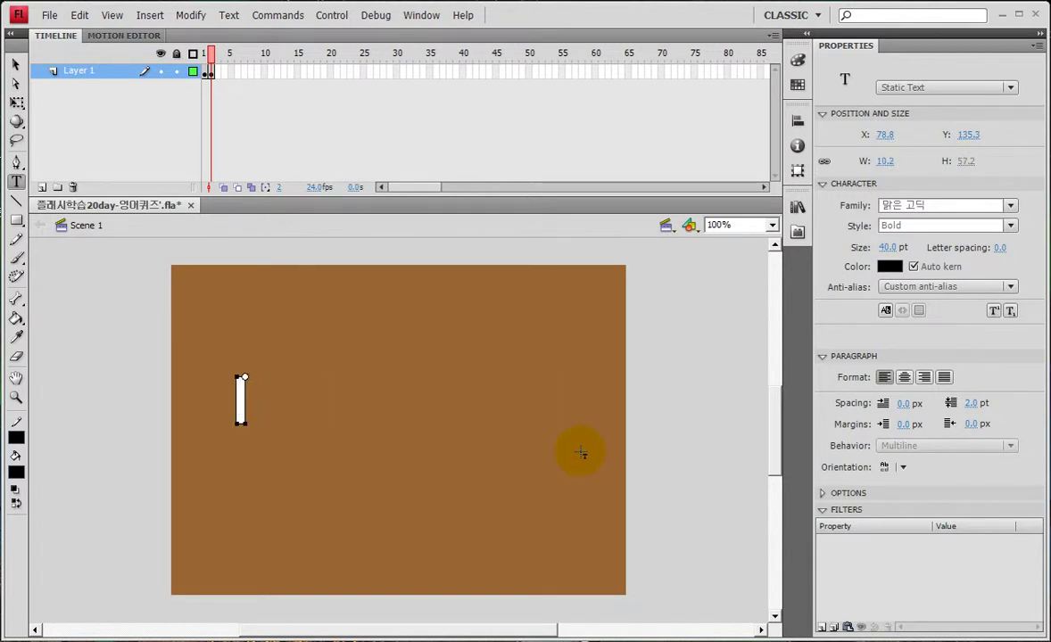
pyautogui.write('특렸습니다!')
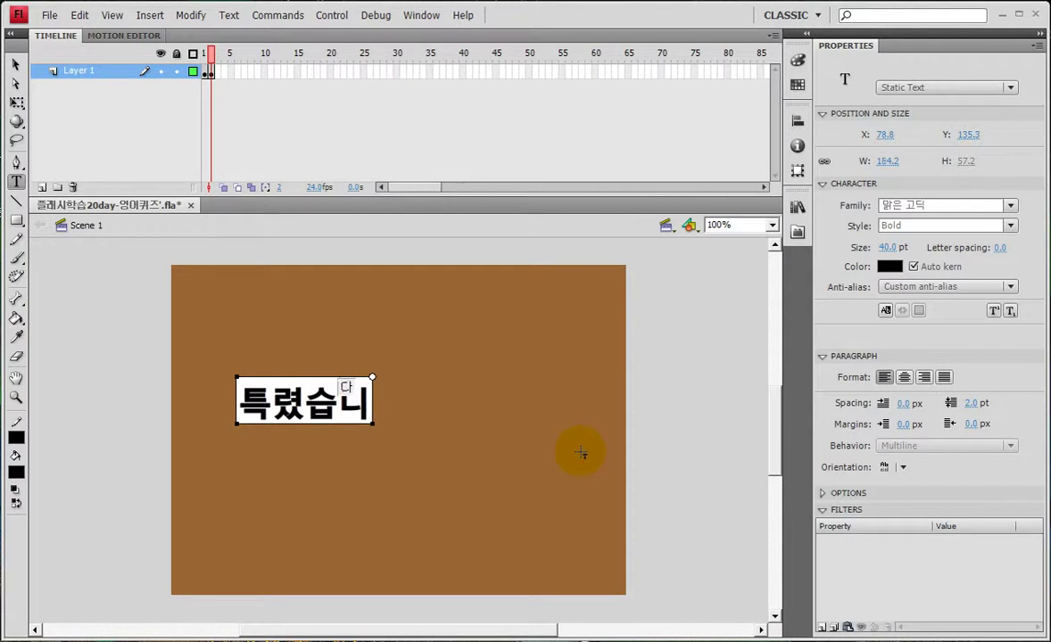
pyautogui.write('!!')
pyautogui.press('BackSpace')
pyautogui.press('BackSpace')
pyautogui.press('BackSpace')
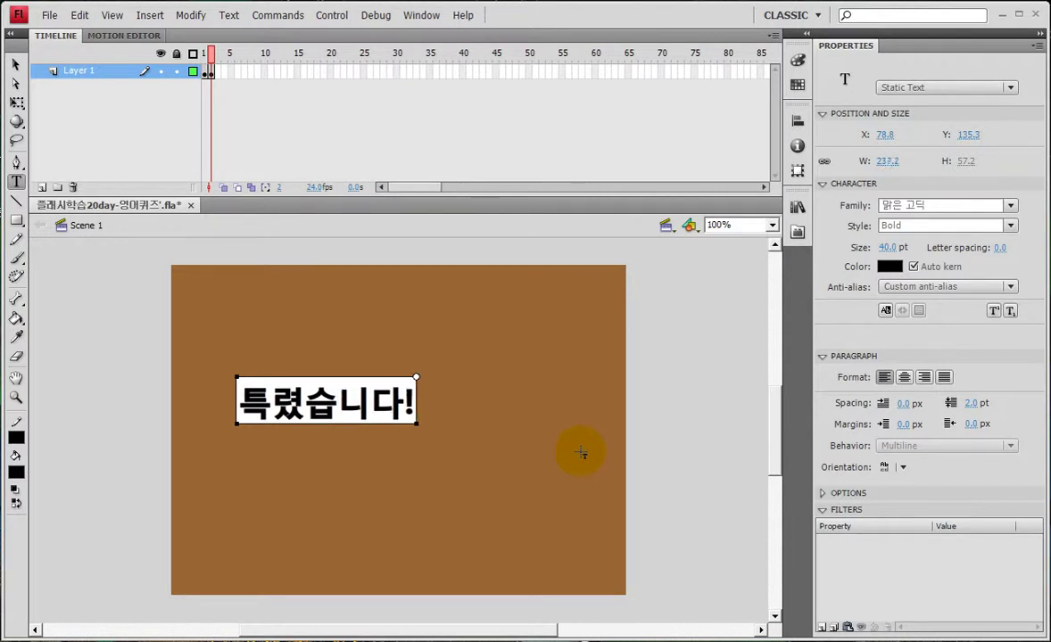
pyautogui.press('BackSpace')
pyautogui.press('BackSpace')
pyautogui.press('BackSpace')
pyautogui.press('BackSpace')
pyautogui.press('BackSpace')
# Enter the two-line feedback text "틀렸습니다." and "A. Lion은 사자입니다." on frame 2.
pyautogui.write('틀')
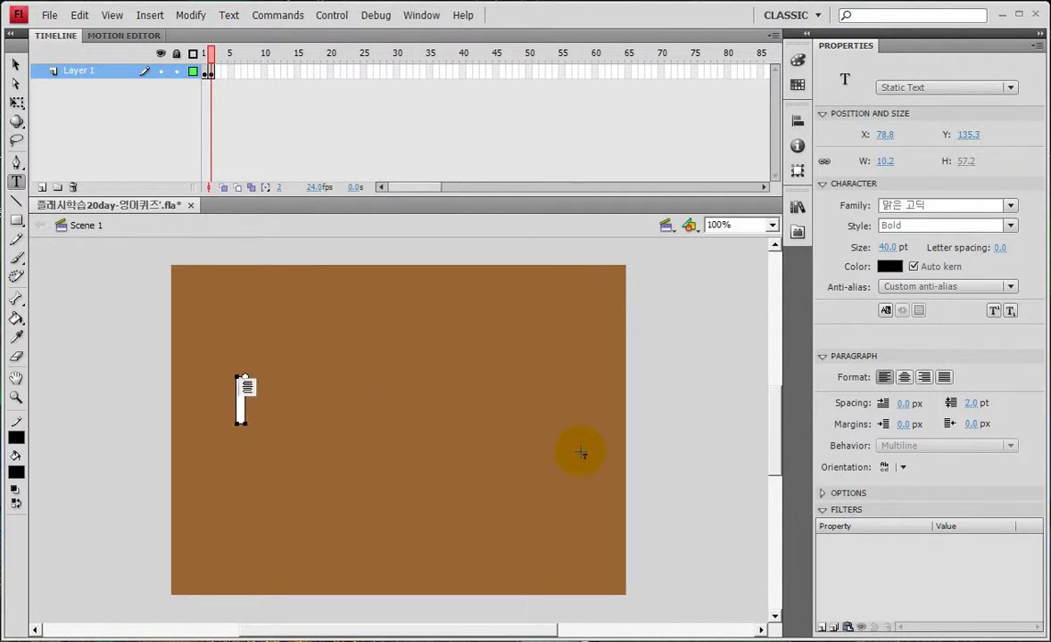
pyautogui.write('렸습니다.')
pyautogui.press('Return')
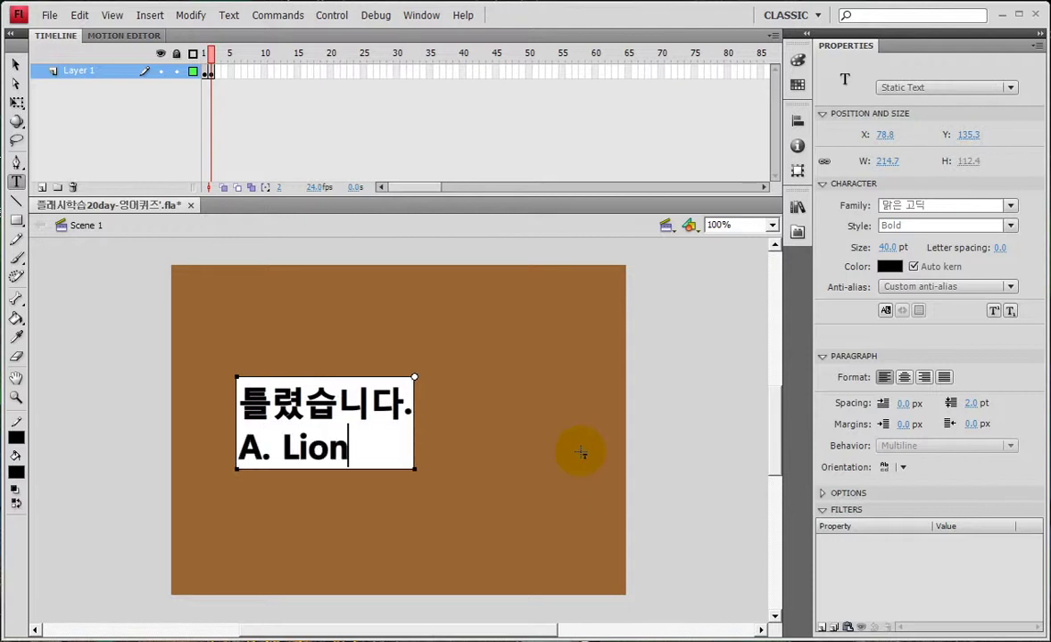
pyautogui.write('은 ')
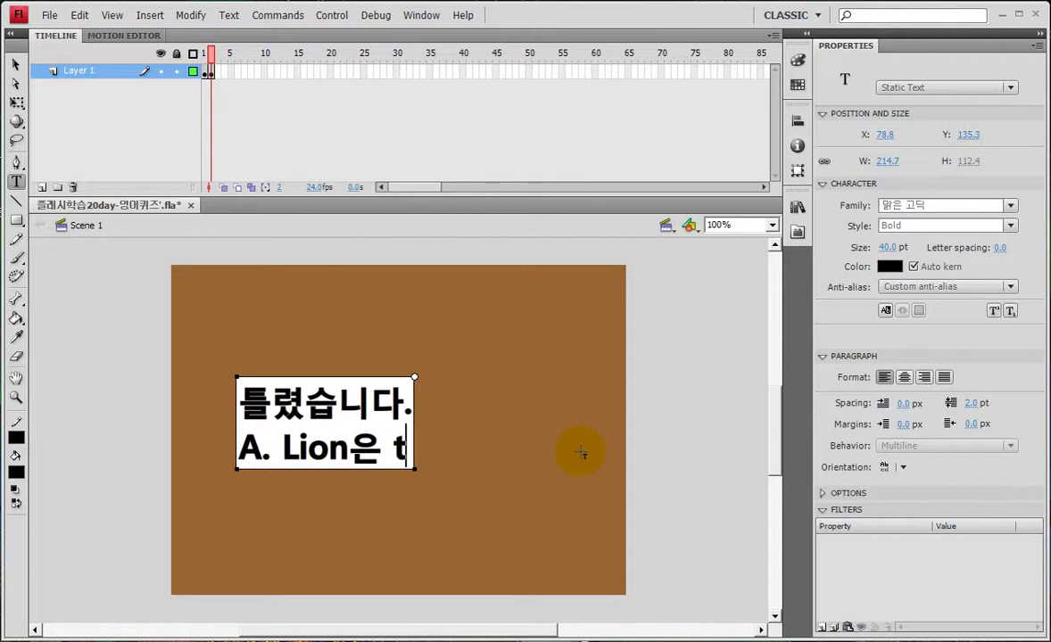
pyautogui.write('사자입니다.')
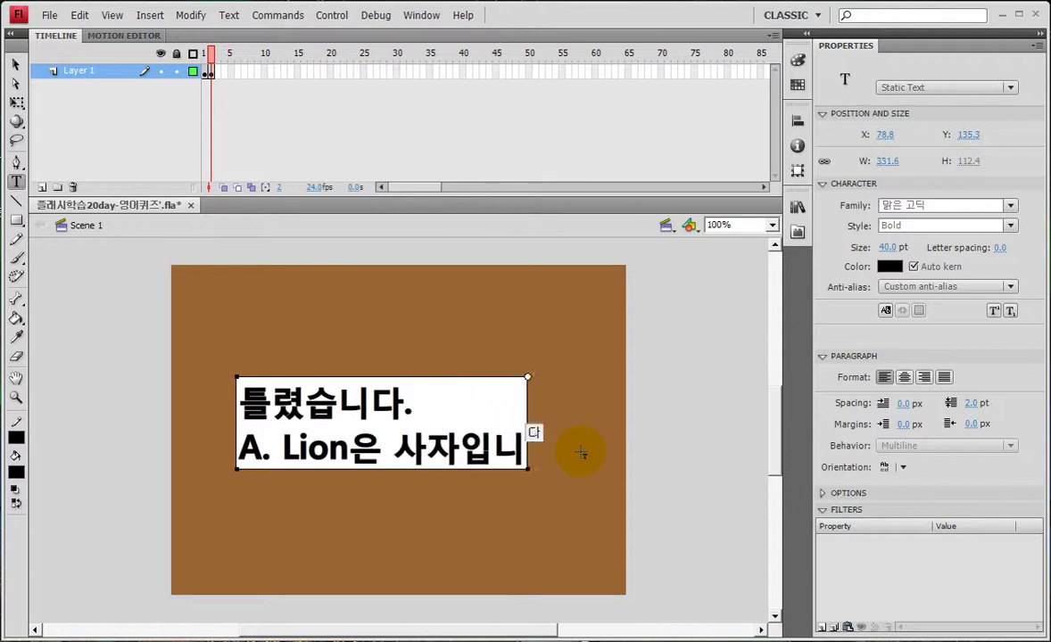
# Center the Lion feedback text vertically on the stage.
pyautogui.click(798, 120)
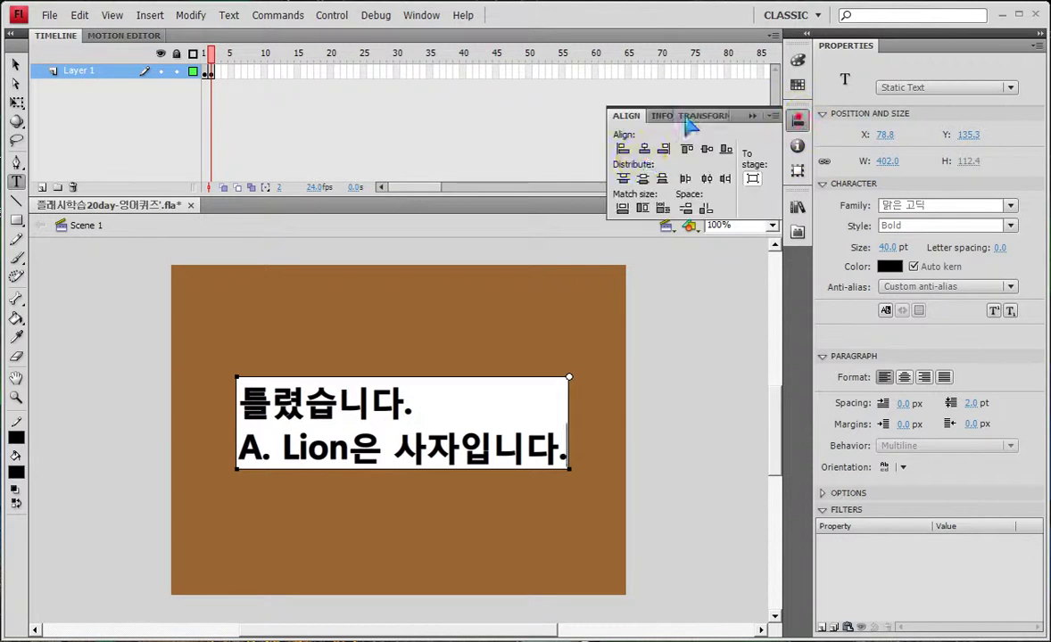
pyautogui.click(644, 152)
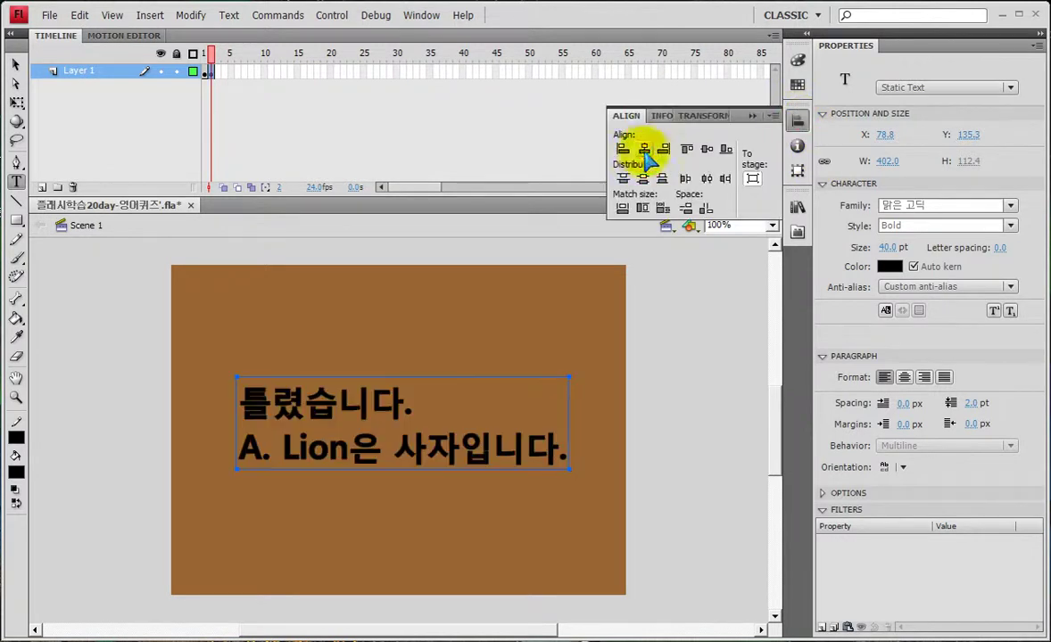
pyautogui.click(707, 149)
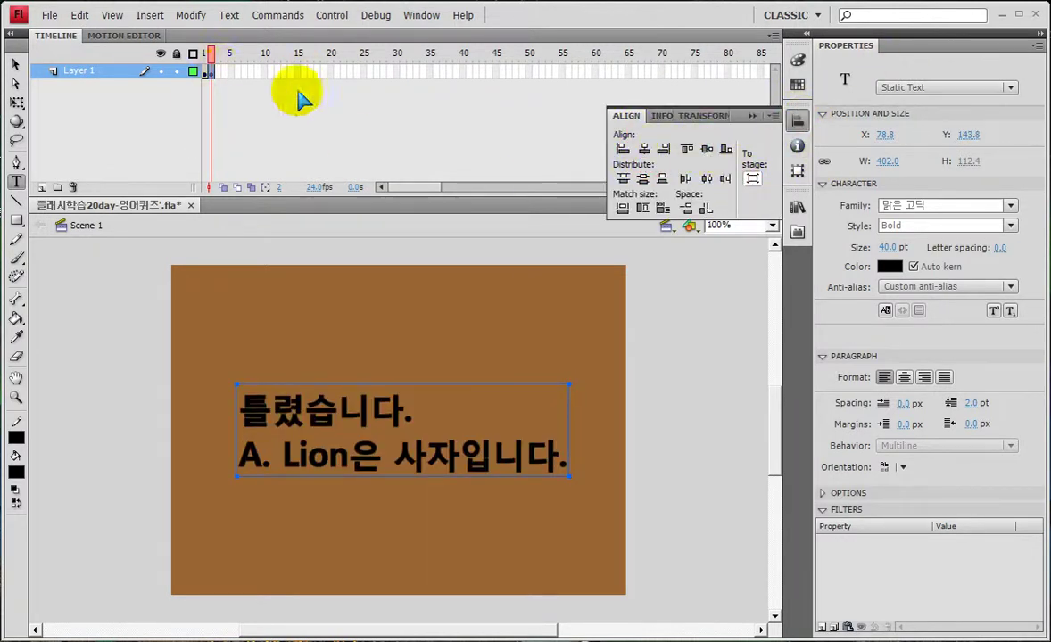
# Add a keyframe at frame 3 and change the second line of its text to "B. Snake는 뱀입니다.".
pyautogui.click(217, 77)
pyautogui.click(217, 77)
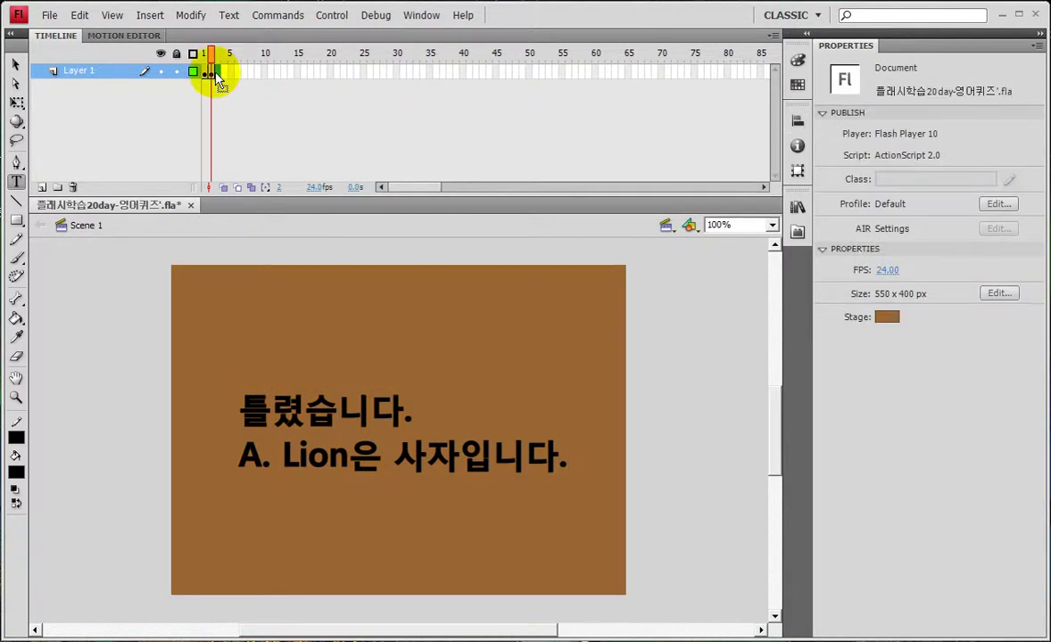
pyautogui.click(216, 75)
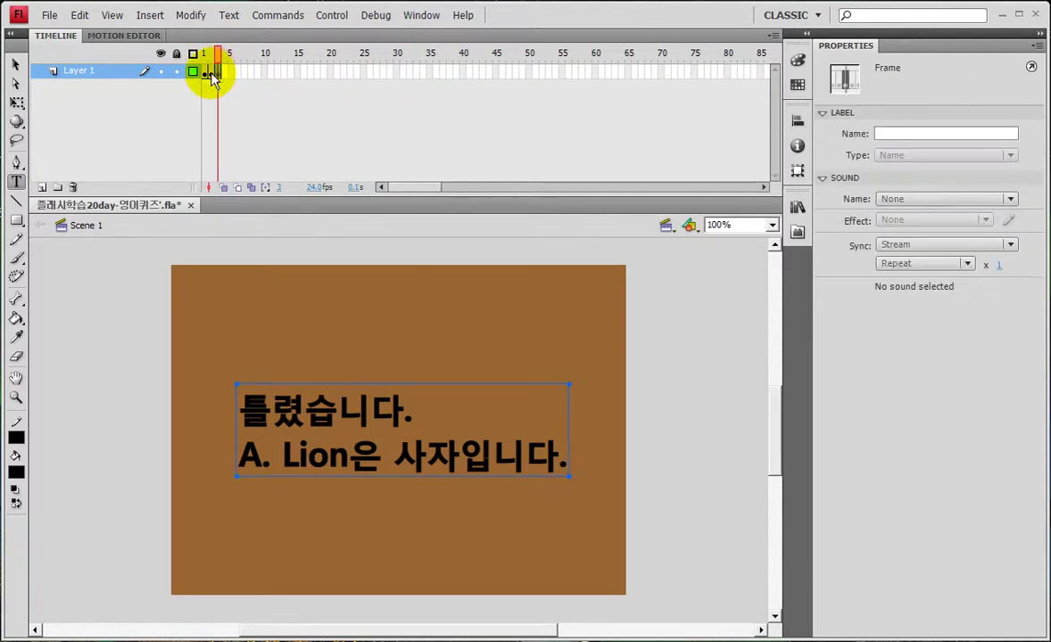
pyautogui.click(259, 456)
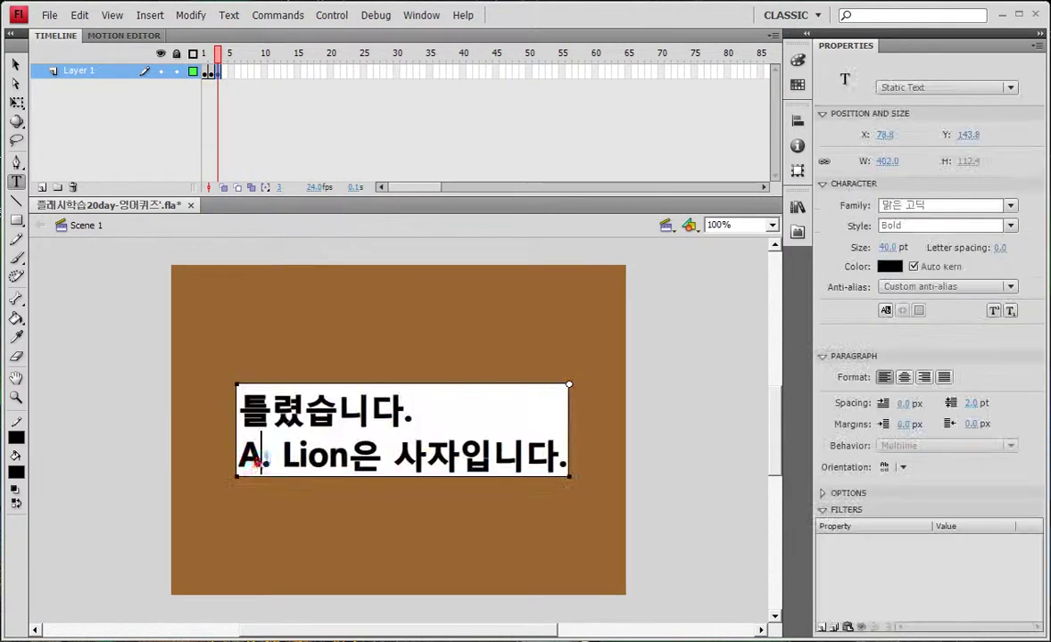
pyautogui.moveTo(348, 455); pyautogui.dragTo(167, 453)
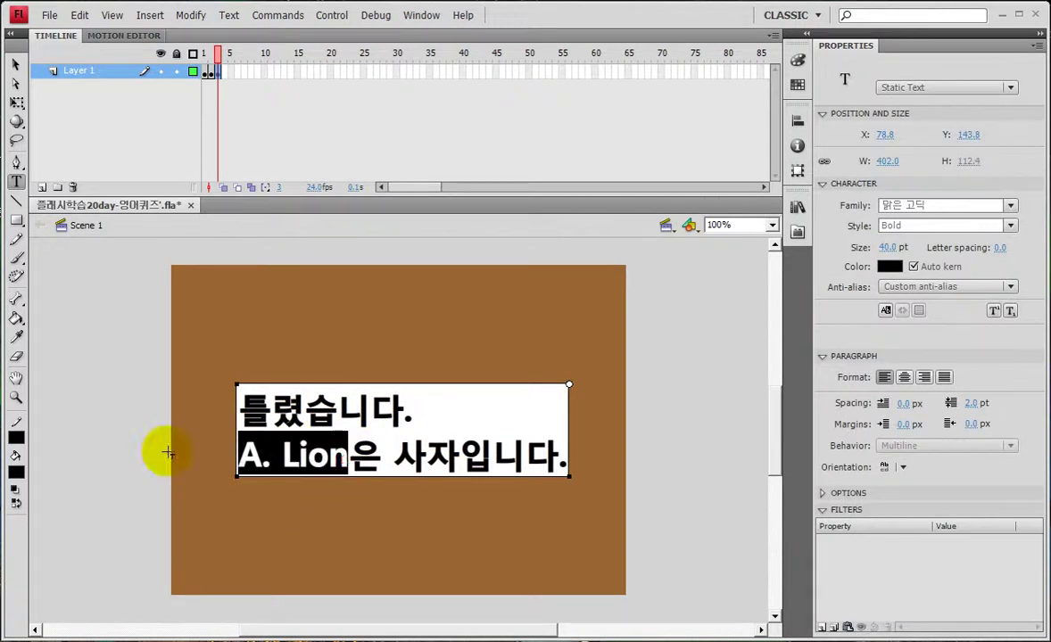
pyautogui.write('B. Sna')
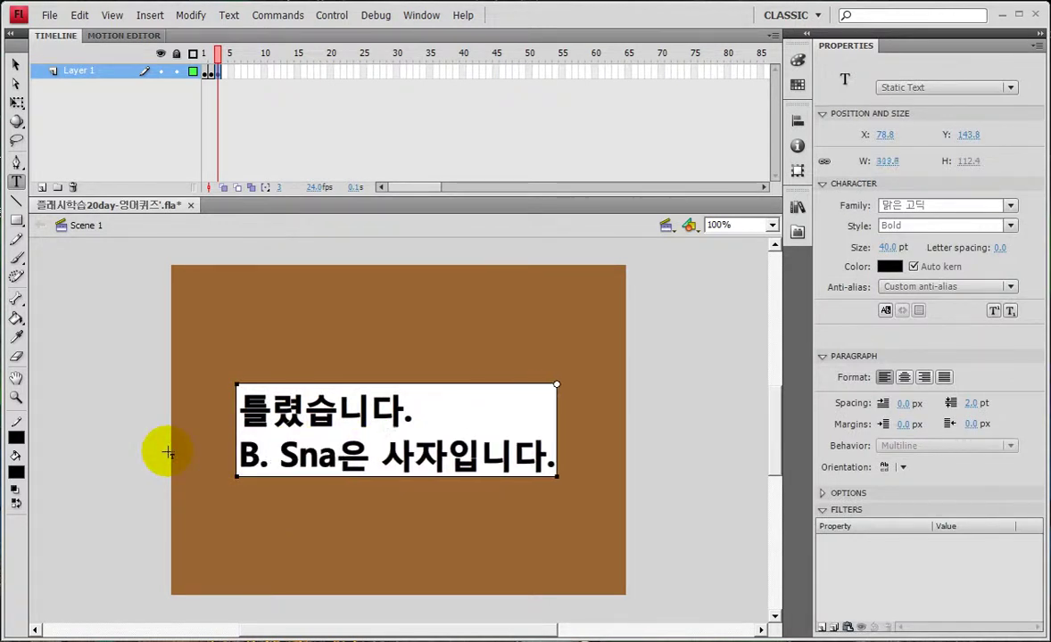
pyautogui.write('ke는')
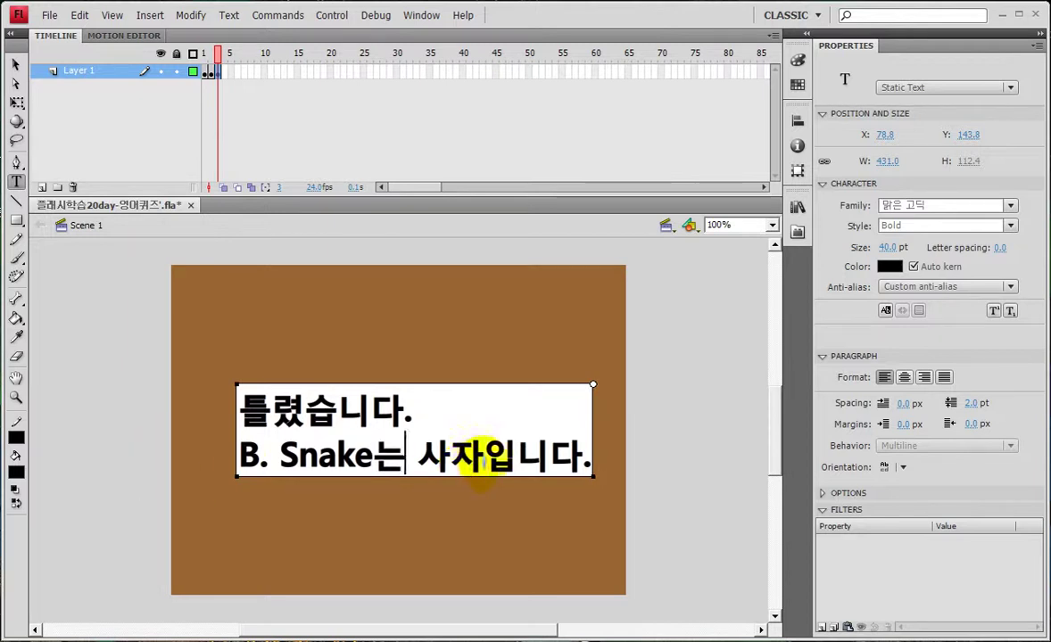
pyautogui.moveTo(483, 455); pyautogui.dragTo(431, 457)
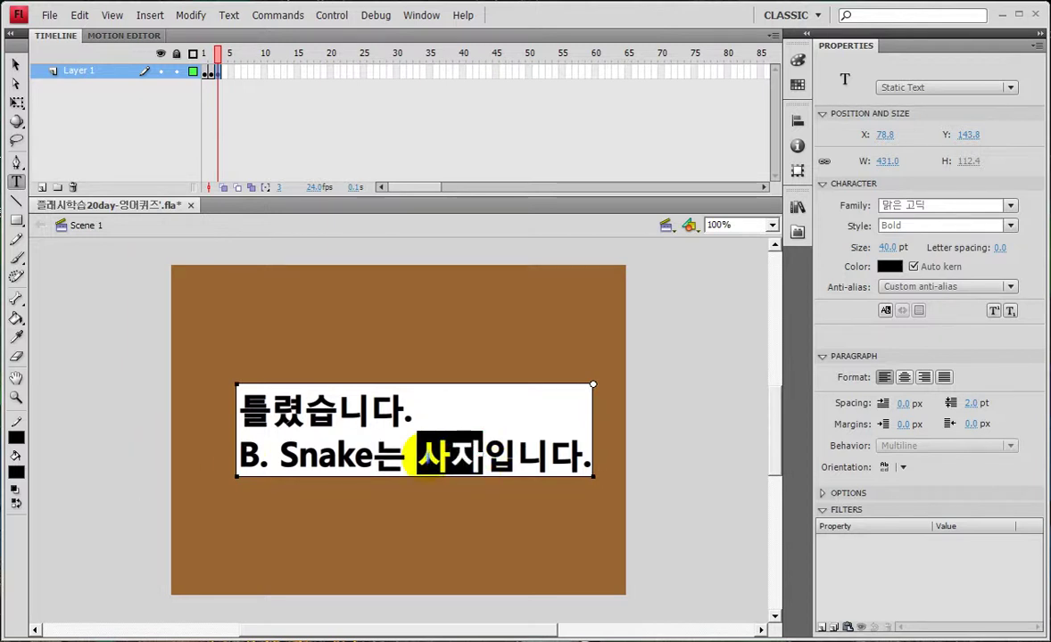
pyautogui.write('뱀')
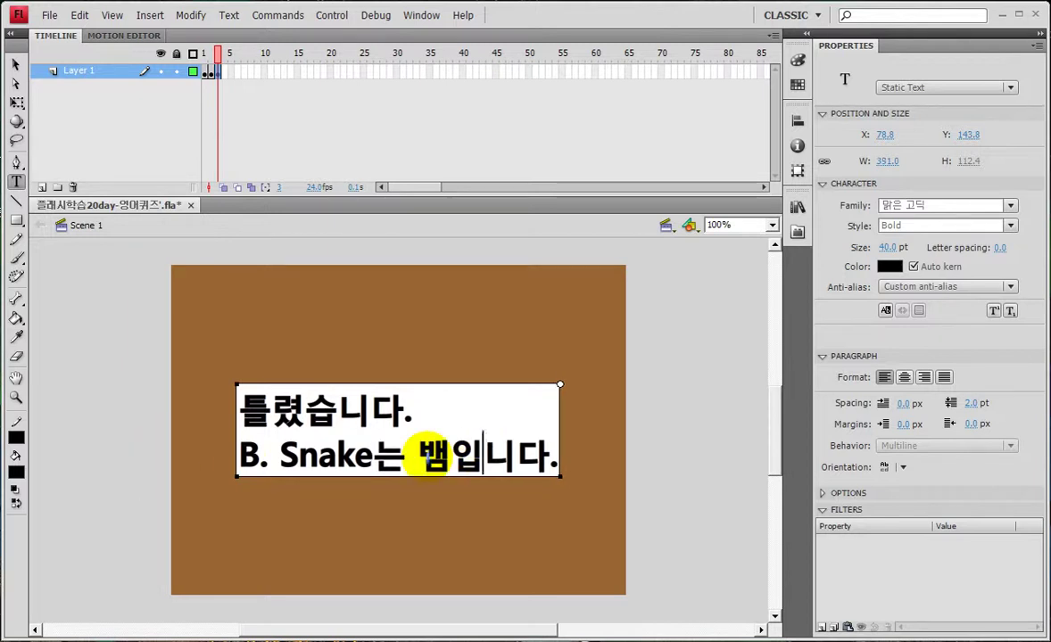
# Add a keyframe at frame 4 and change the second line of its text to "C. Whale은 고래입니다.".
pyautogui.click(225, 73)
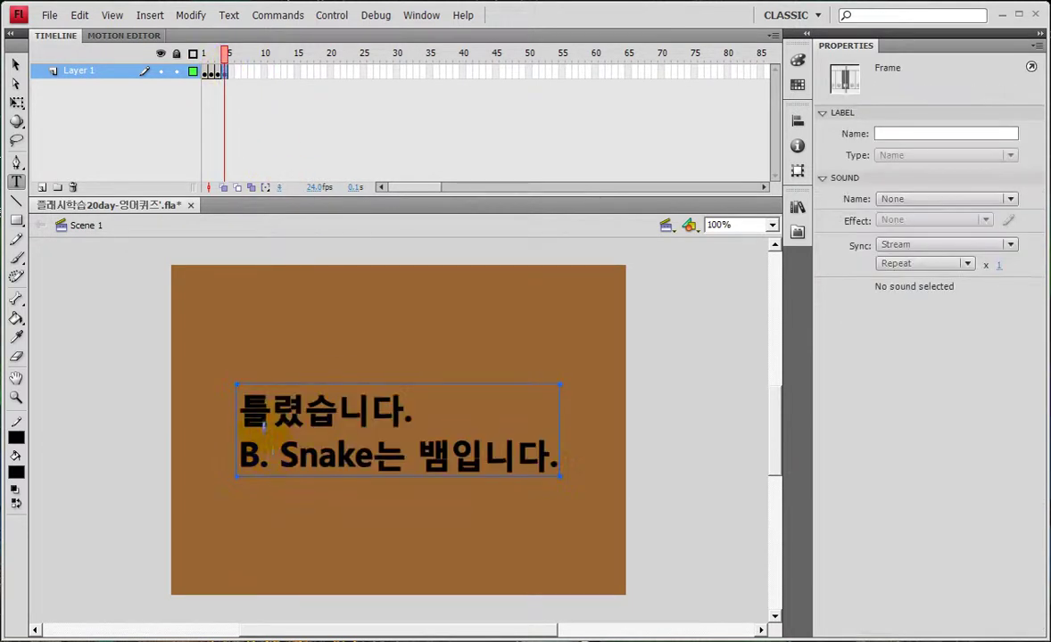
pyautogui.click(379, 460)
pyautogui.hotkey('shift', 'Home')
pyautogui.write('C. Whale')
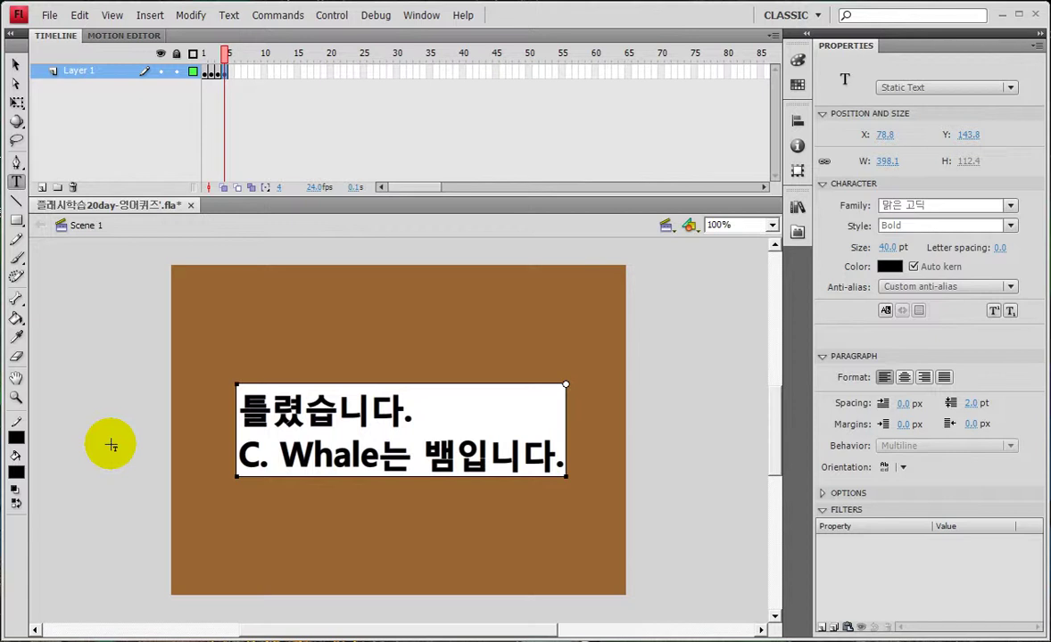
pyautogui.write('은')
pyautogui.press('Right')
pyautogui.press('Delete')
pyautogui.press('BackSpace')
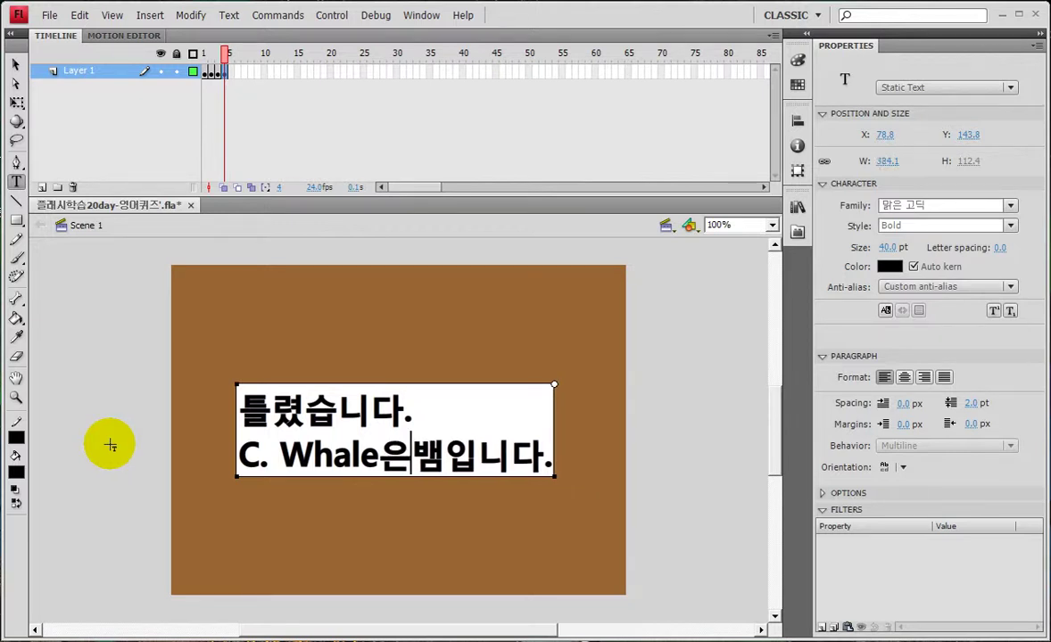
pyautogui.moveTo(455, 459); pyautogui.dragTo(425, 455)
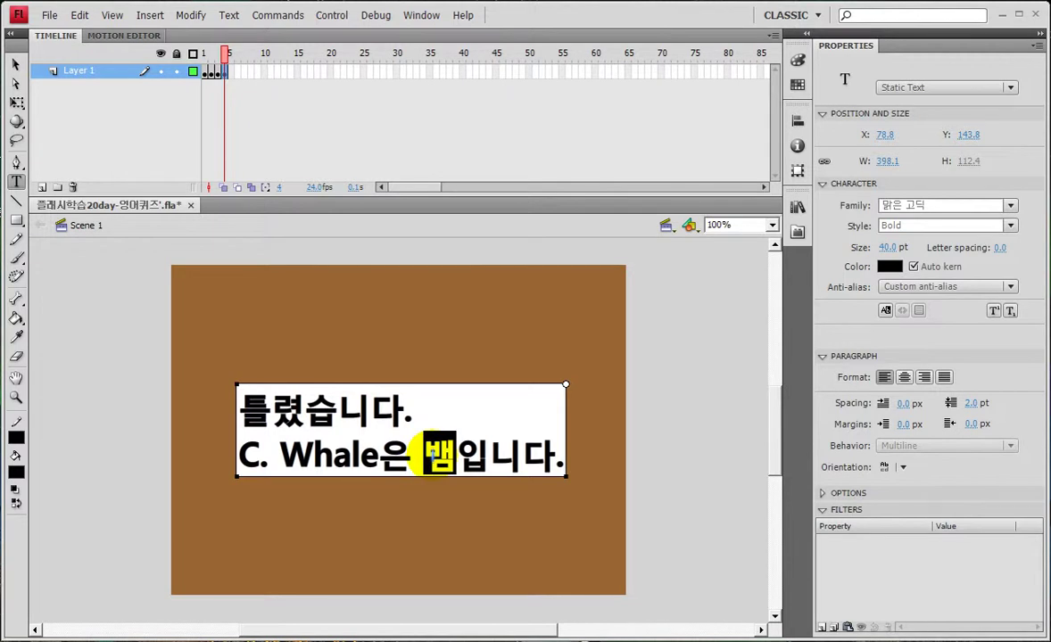
pyautogui.write('고래')
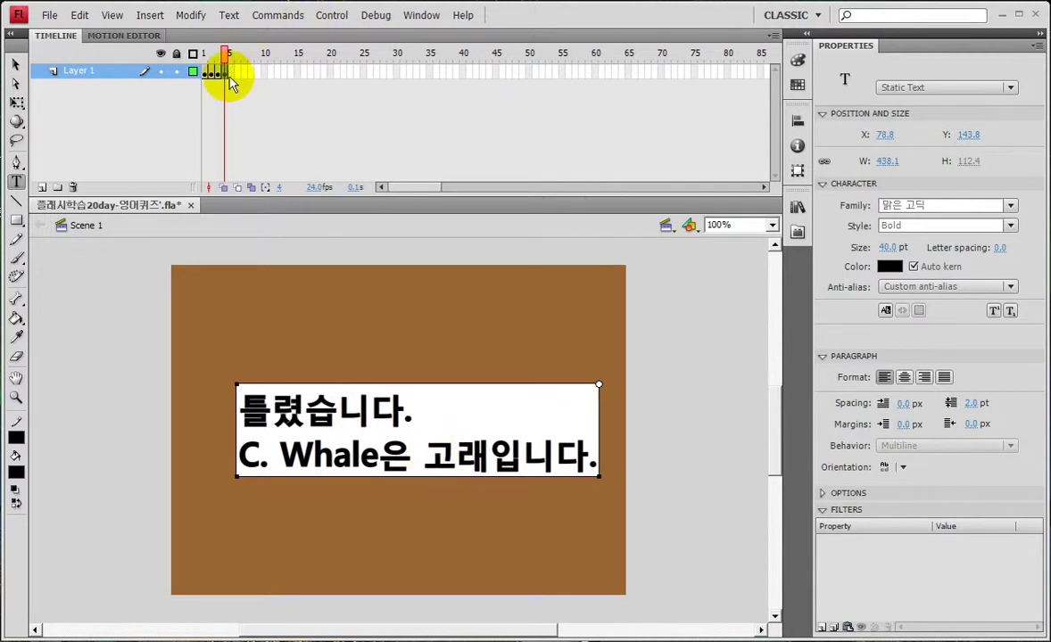
# Add a keyframe at frame 5, change its first text line to "정답입니다^^" and replace the second line's "C. Whale" with "D".
pyautogui.click(228, 73)
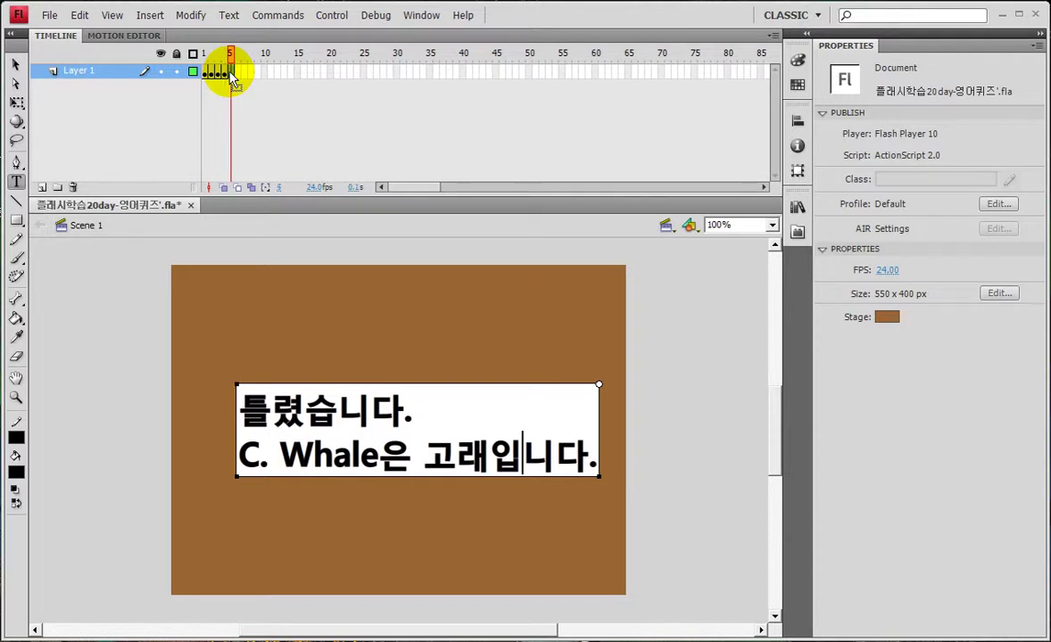
pyautogui.click(230, 75)
pyautogui.moveTo(381, 459); pyautogui.dragTo(199, 451)
pyautogui.write('D')
pyautogui.moveTo(239, 409); pyautogui.dragTo(337, 408)
pyautogui.write('w')
pyautogui.press('BackSpace')
pyautogui.write('정답입니다.')
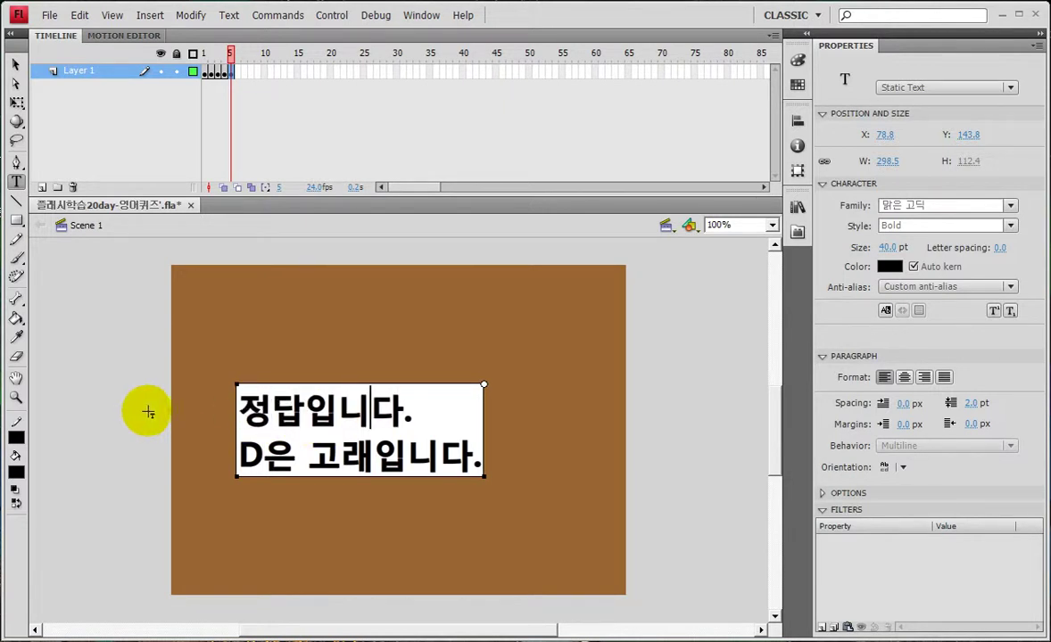
pyautogui.click(427, 413)
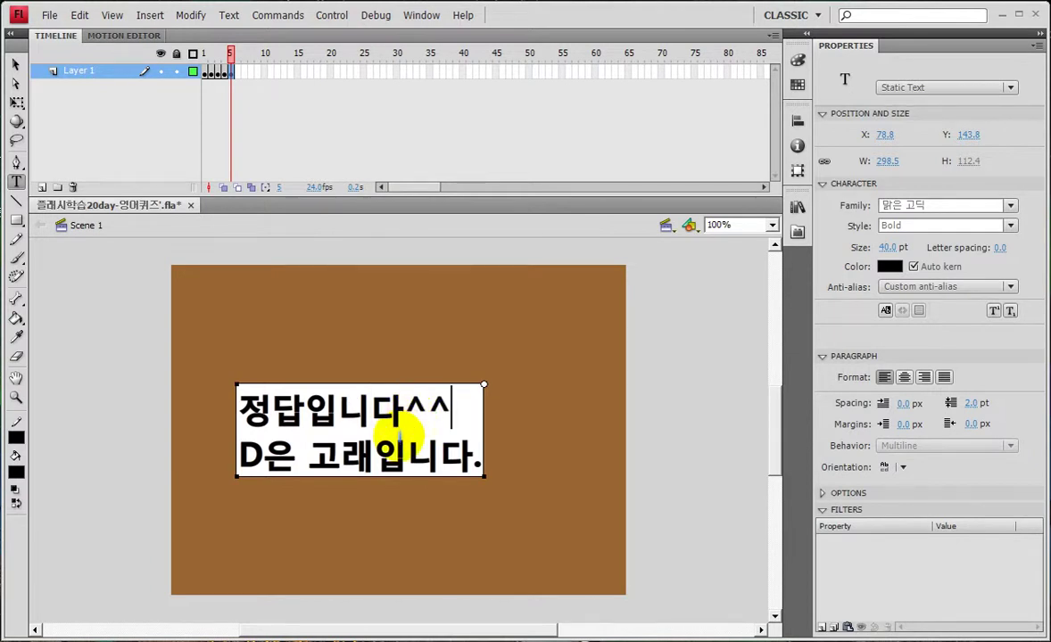
# Complete the second line of the frame 5 text as "D. Tiger은 호랑이입니다.".
pyautogui.click(258, 455)
pyautogui.write('. ')
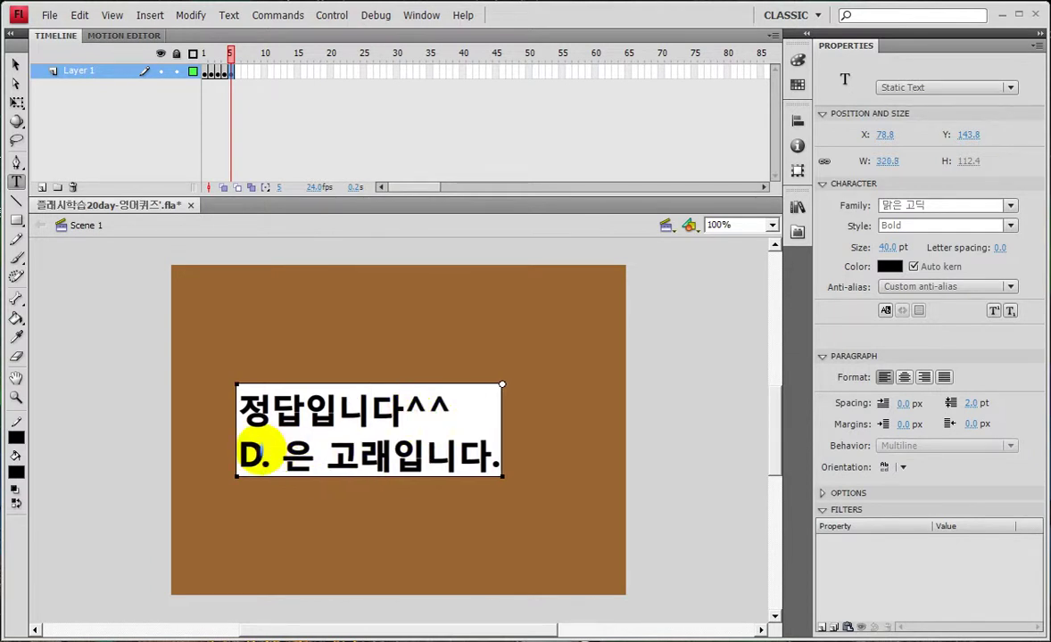
pyautogui.write('Tiger')
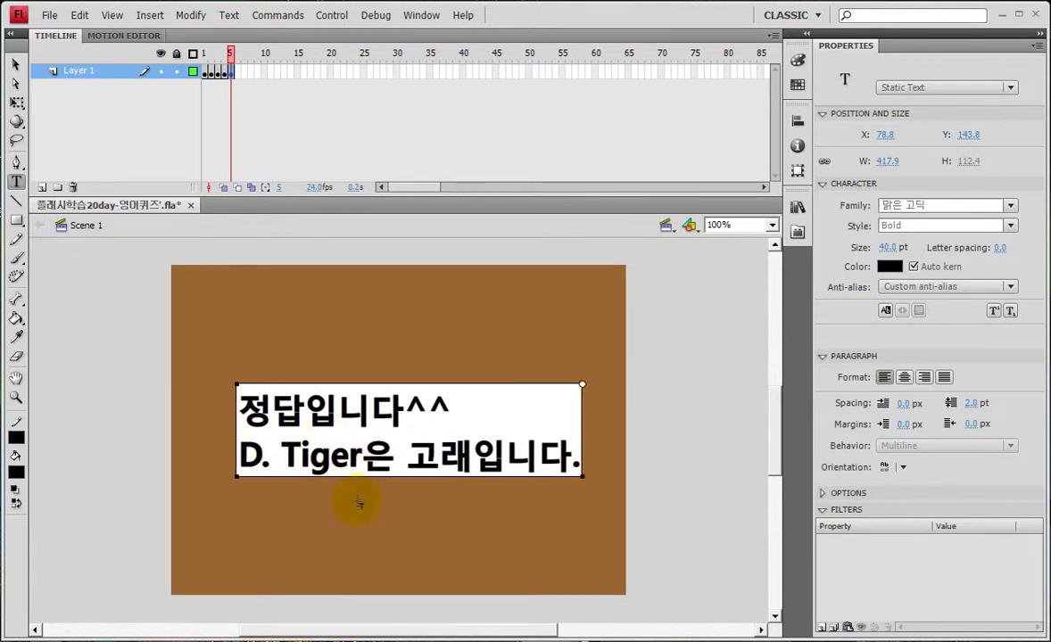
pyautogui.moveTo(466, 457); pyautogui.dragTo(402, 456)
pyautogui.write('호랑이')
pyautogui.press('Right')
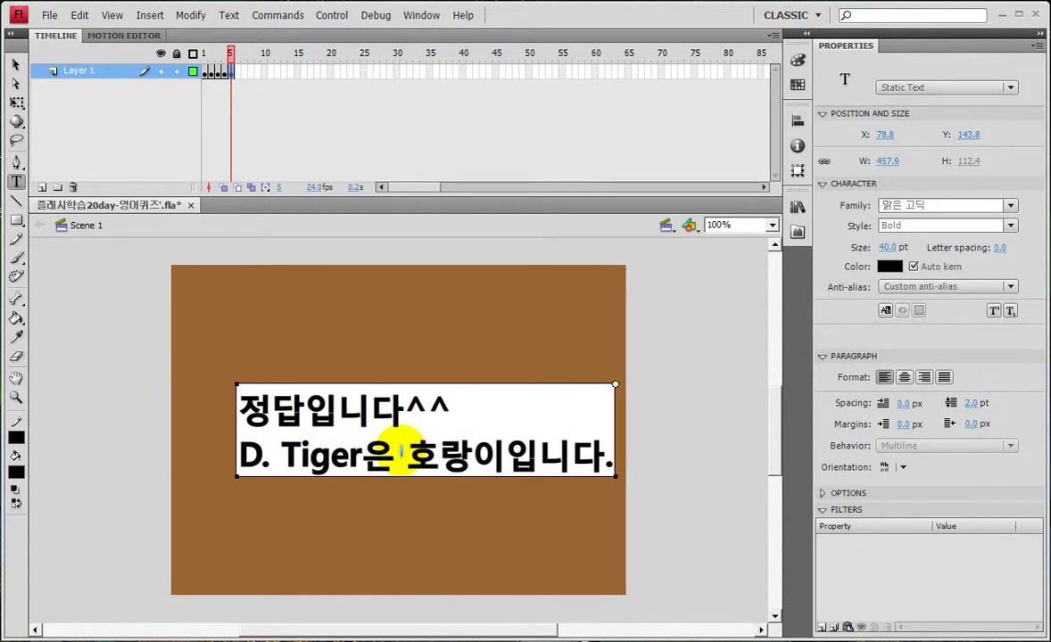
# Center the Tiger feedback text horizontally and vertically on the stage, and deselect it.
pyautogui.click(16, 66)
pyautogui.click(792, 125)
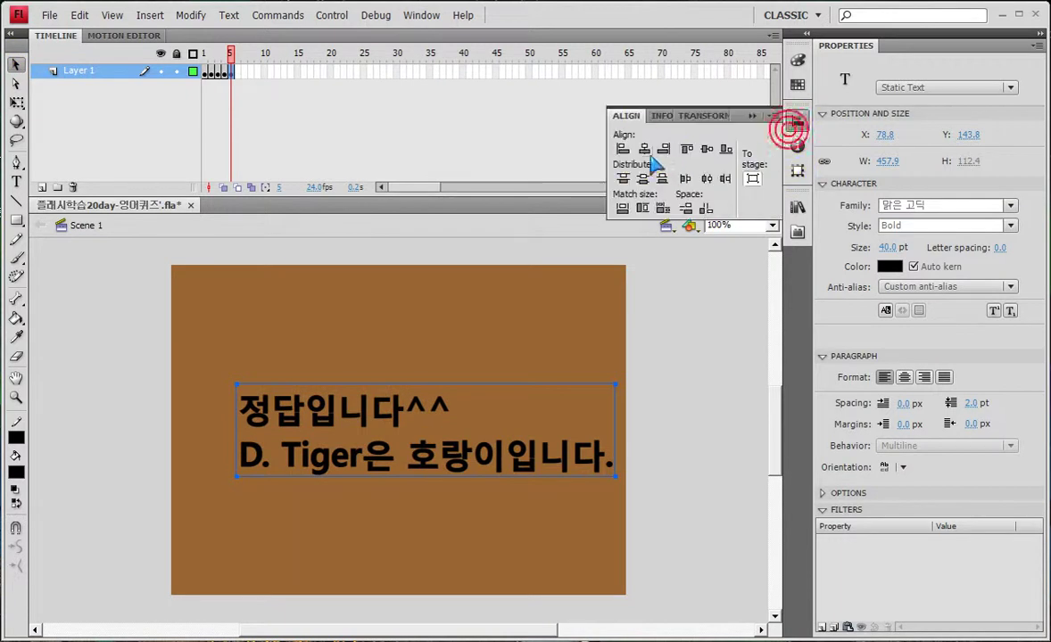
pyautogui.click(644, 148)
pyautogui.click(705, 149)
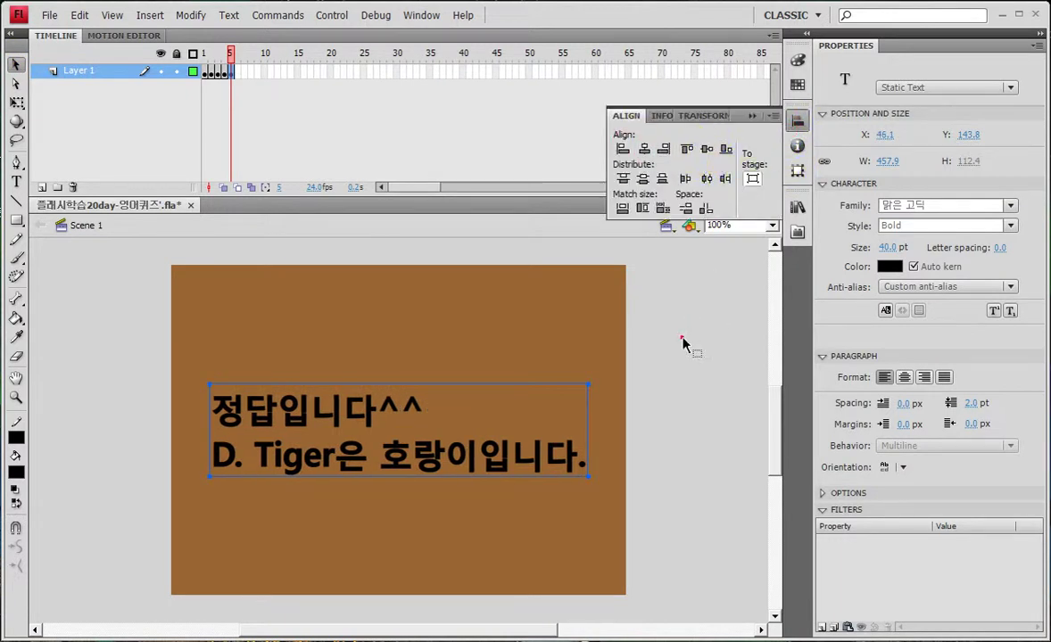
pyautogui.click(685, 343)
# Test the movie to watch how the frames play, return to frame 1 and test it once more.
pyautogui.hotkey('ctrl', 'Return')
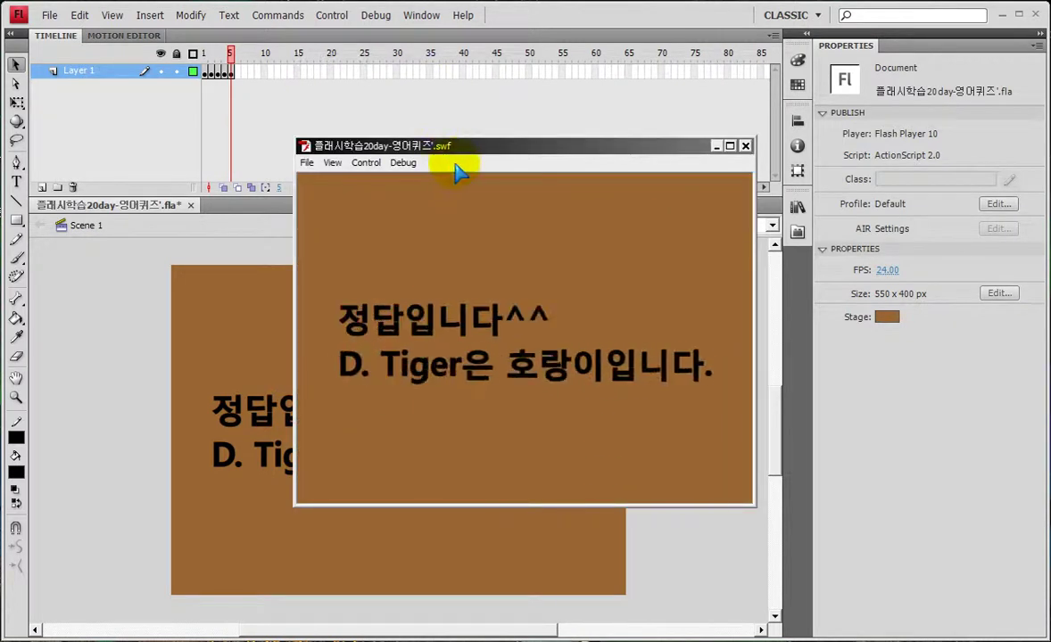
pyautogui.moveTo(638, 147); pyautogui.dragTo(915, 143)
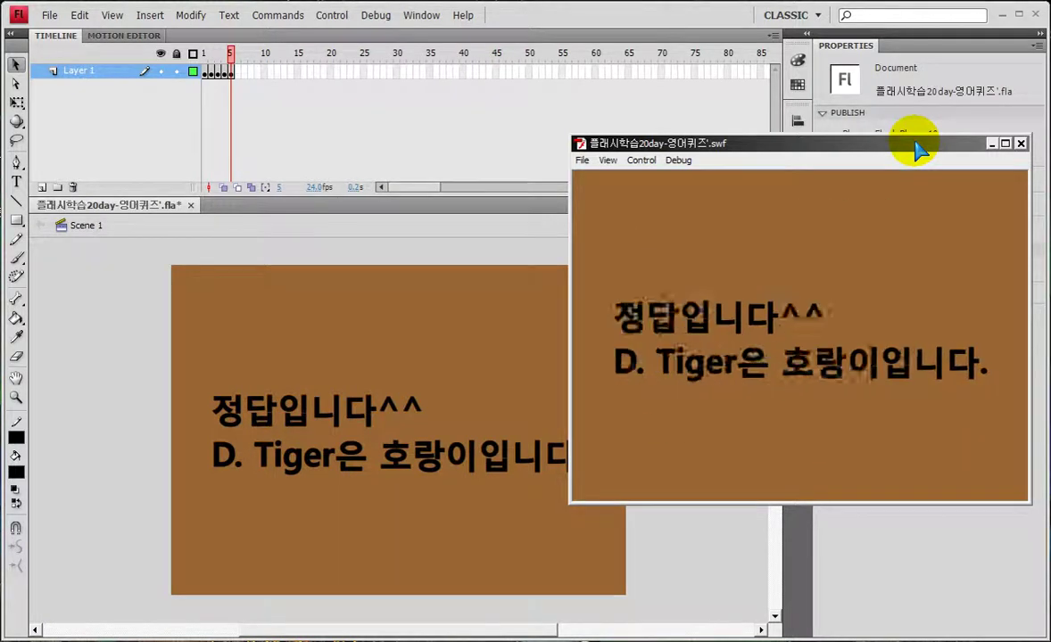
pyautogui.click(1021, 144)
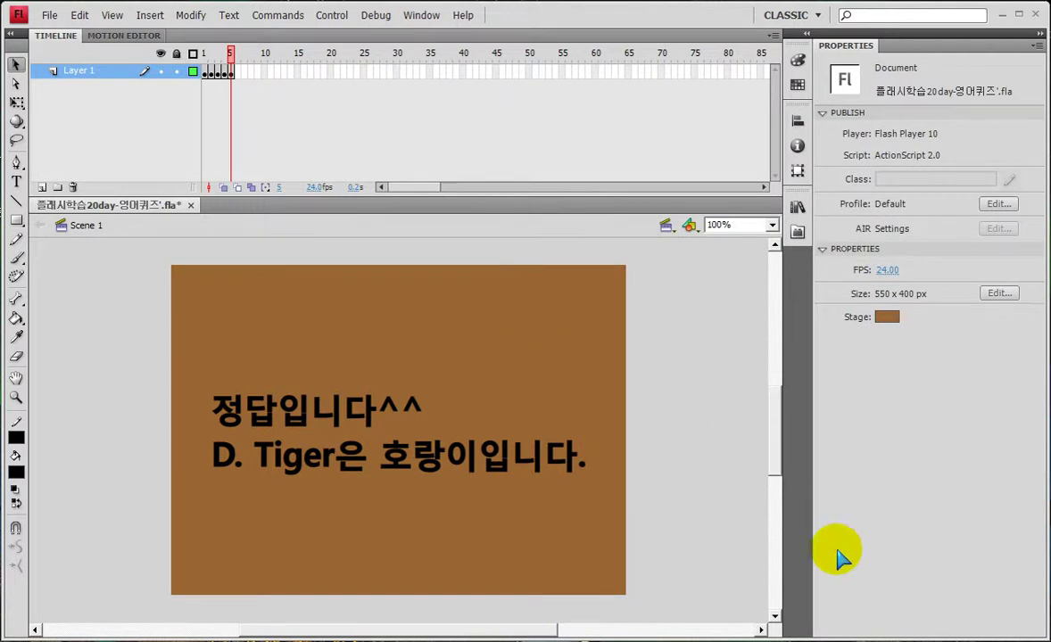
pyautogui.click(908, 266)
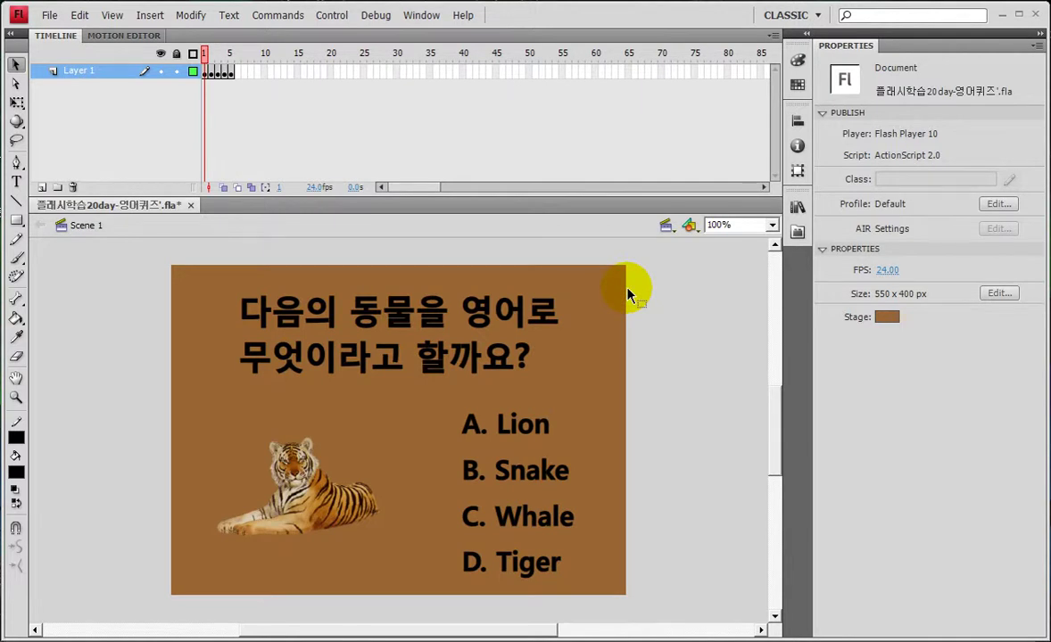
pyautogui.hotkey('ctrl', 'Return')
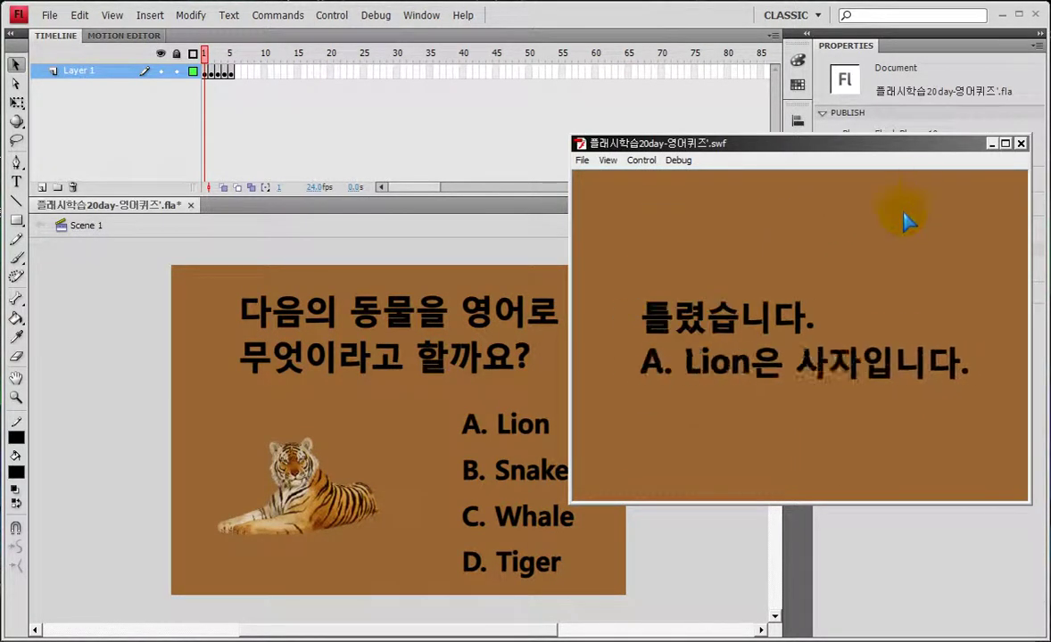
pyautogui.click(1021, 143)
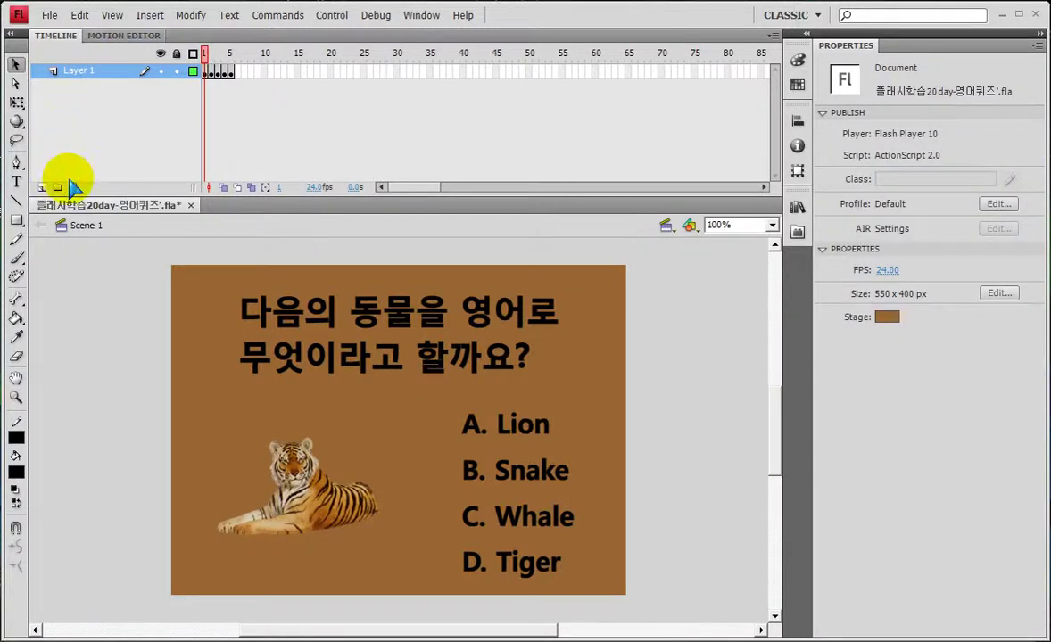
# Add a layer above Layer 1 and open a compact Actions window over the stage for its first frame.
pyautogui.click(42, 187)
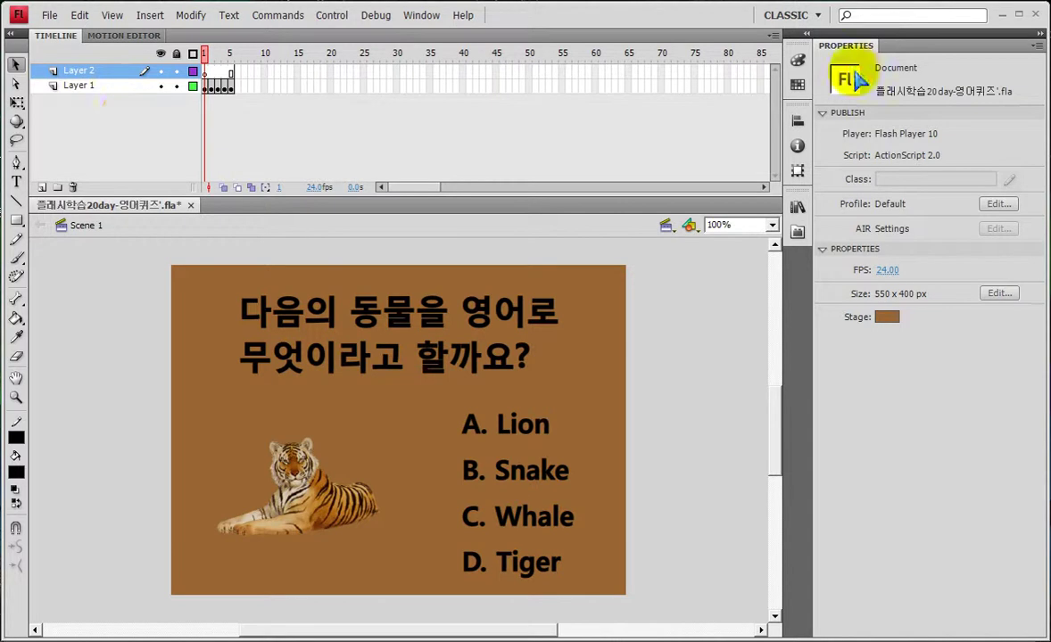
pyautogui.click(420, 15)
pyautogui.click(419, 172)
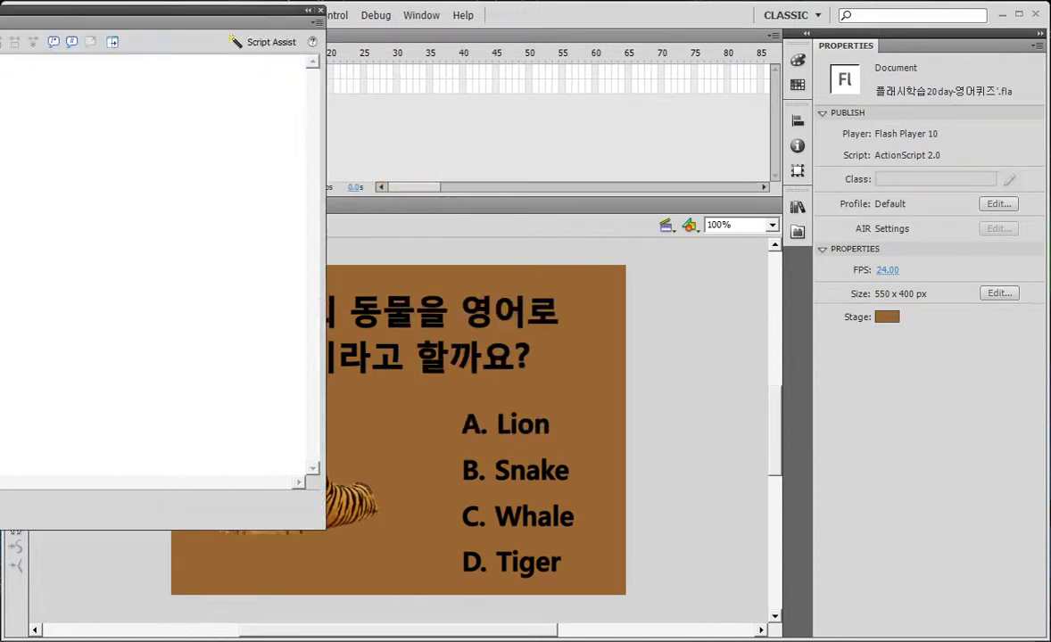
pyautogui.moveTo(161, 13); pyautogui.dragTo(511, 155)
pyautogui.click(941, 503)
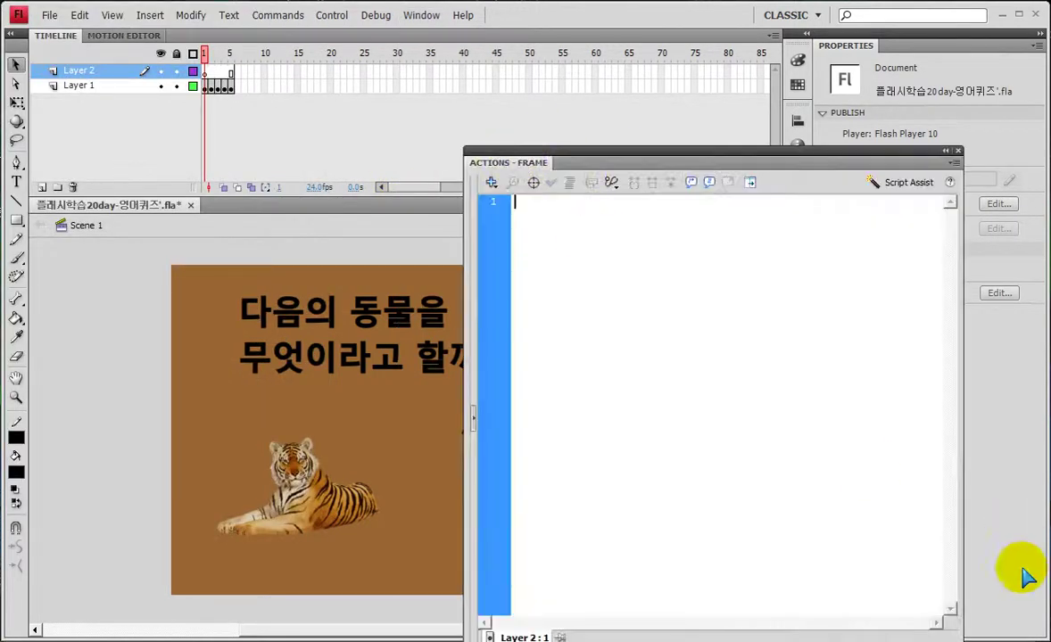
pyautogui.moveTo(964, 504); pyautogui.dragTo(946, 447)
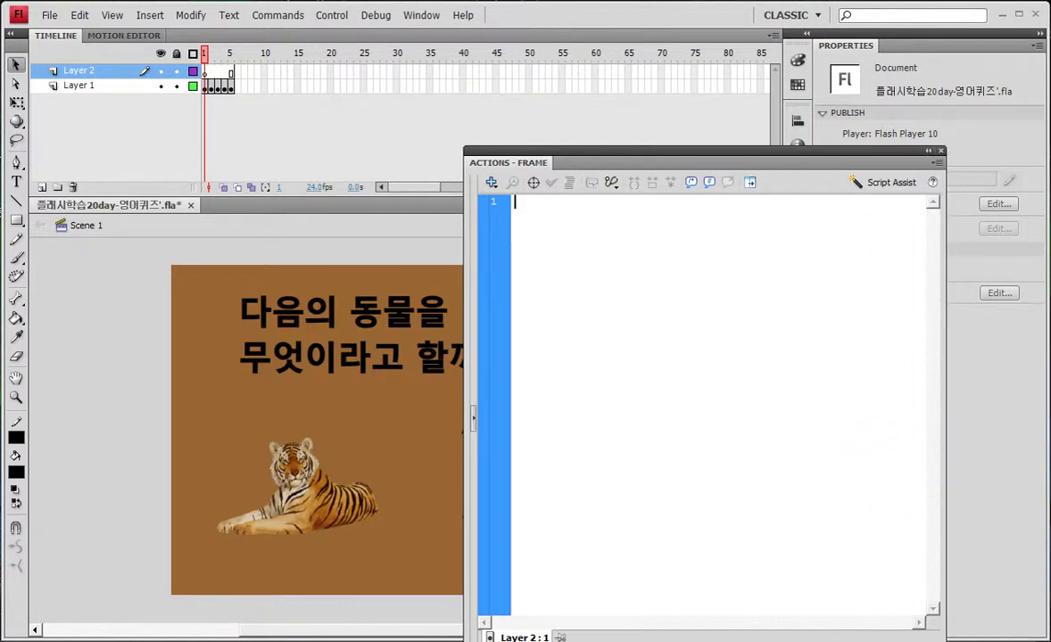
pyautogui.moveTo(857, 641); pyautogui.dragTo(856, 426)
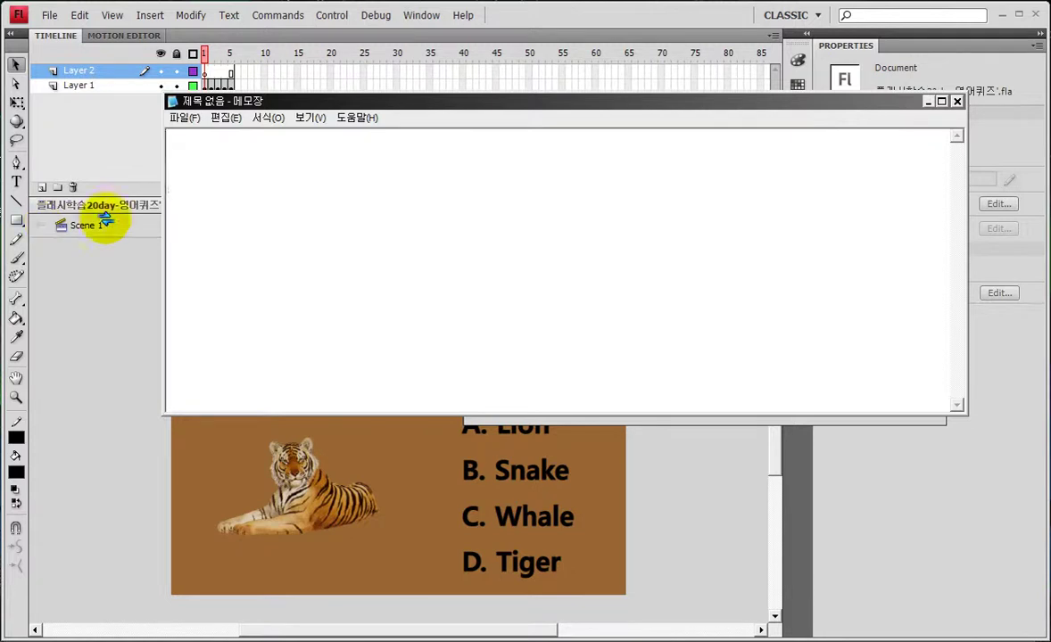
# Write the command "stop()" in an empty Notepad document.
pyautogui.write('ㄴ')
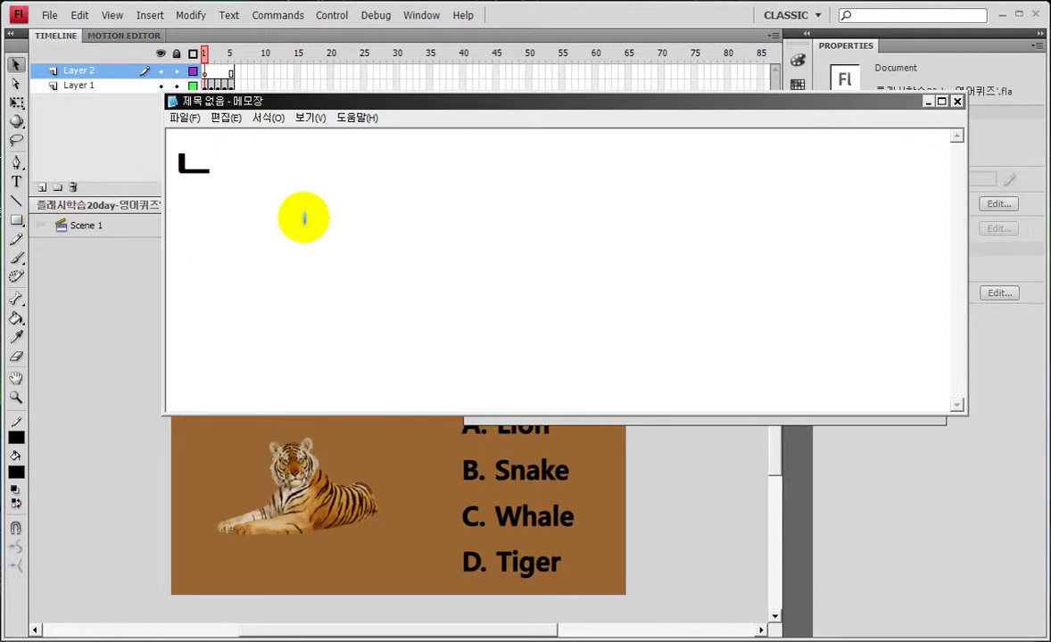
pyautogui.press('BackSpace')
pyautogui.press('Hangul')
pyautogui.write('stop()')
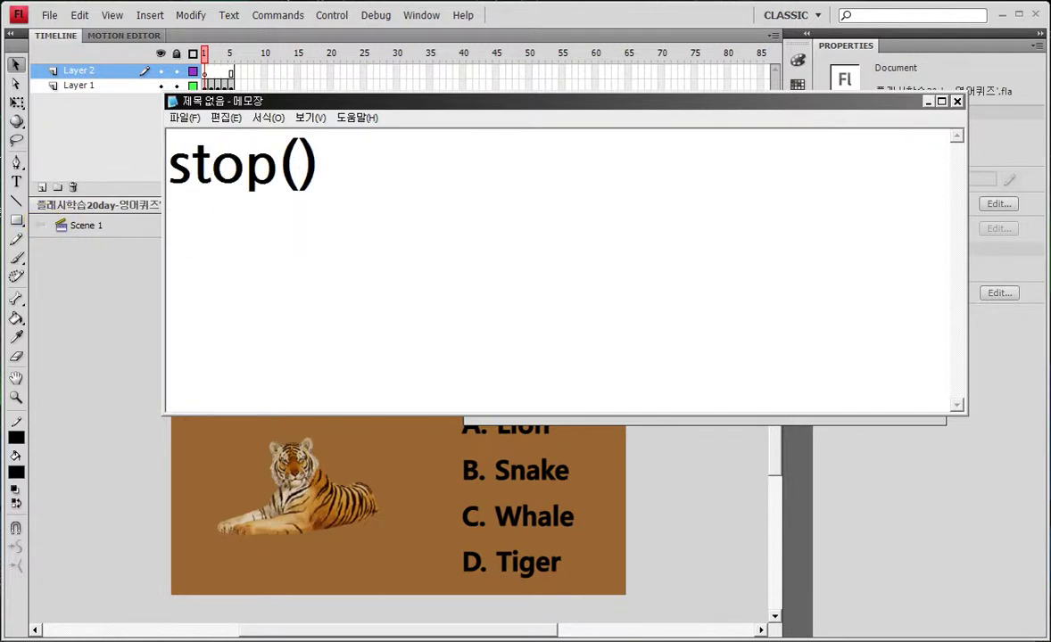
# Enlarge the Notepad text to font size 60.
pyautogui.click(309, 118)
pyautogui.moveTo(268, 118)
pyautogui.click(268, 152)
pyautogui.doubleClick(482, 241)
pyautogui.write('72')
pyautogui.press('Return')
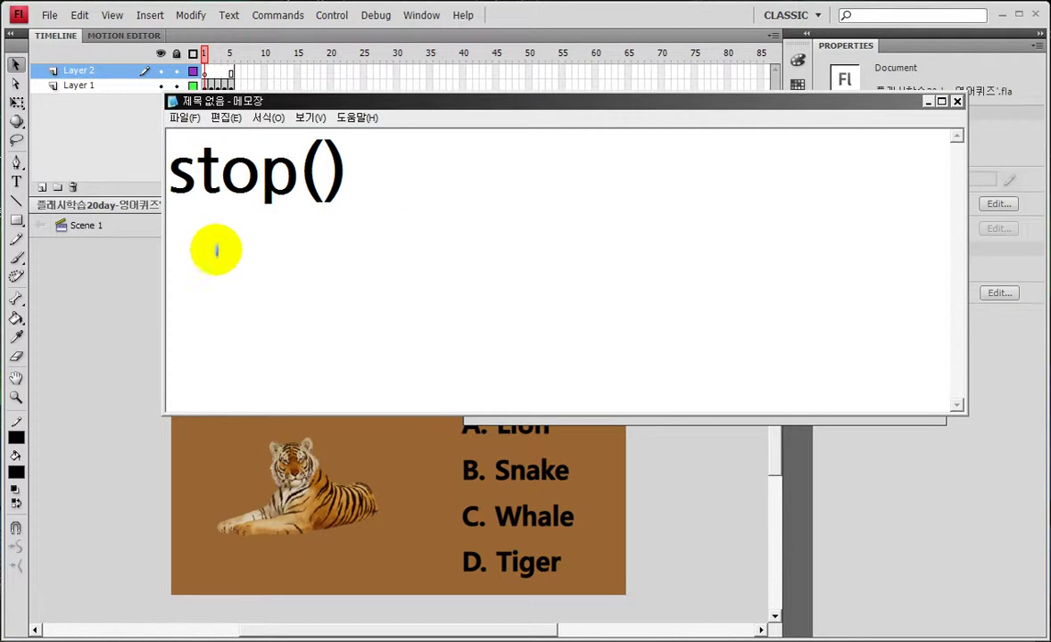
# Change the Notepad font to Adobe Kaiti Std R.
pyautogui.click(268, 118)
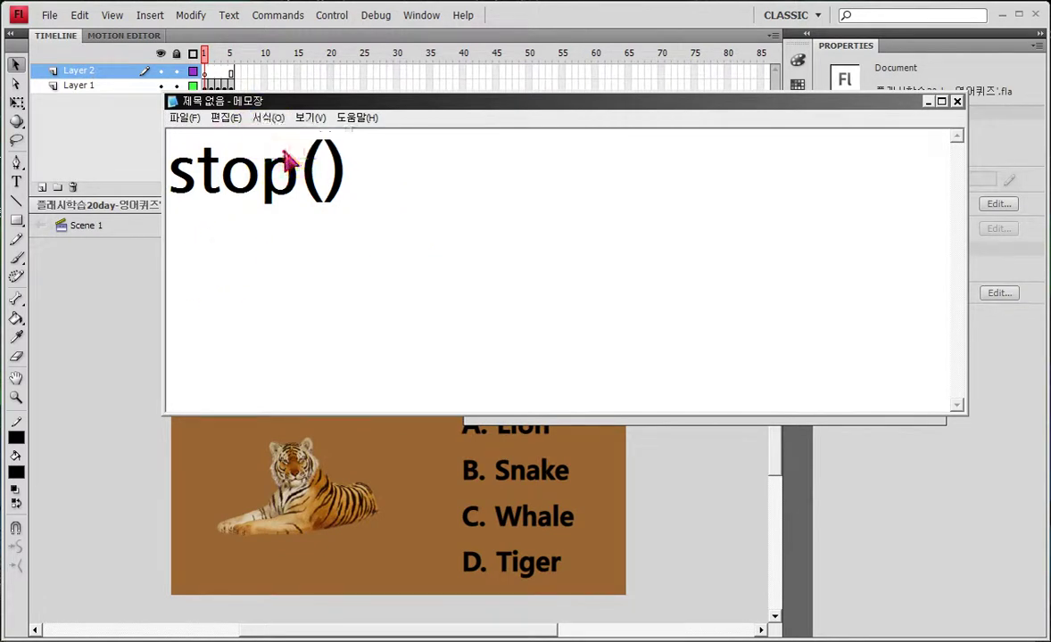
pyautogui.click(285, 152)
pyautogui.click(332, 276)
pyautogui.scroll(15, 330, 272)
pyautogui.scroll(-5, 283, 306)
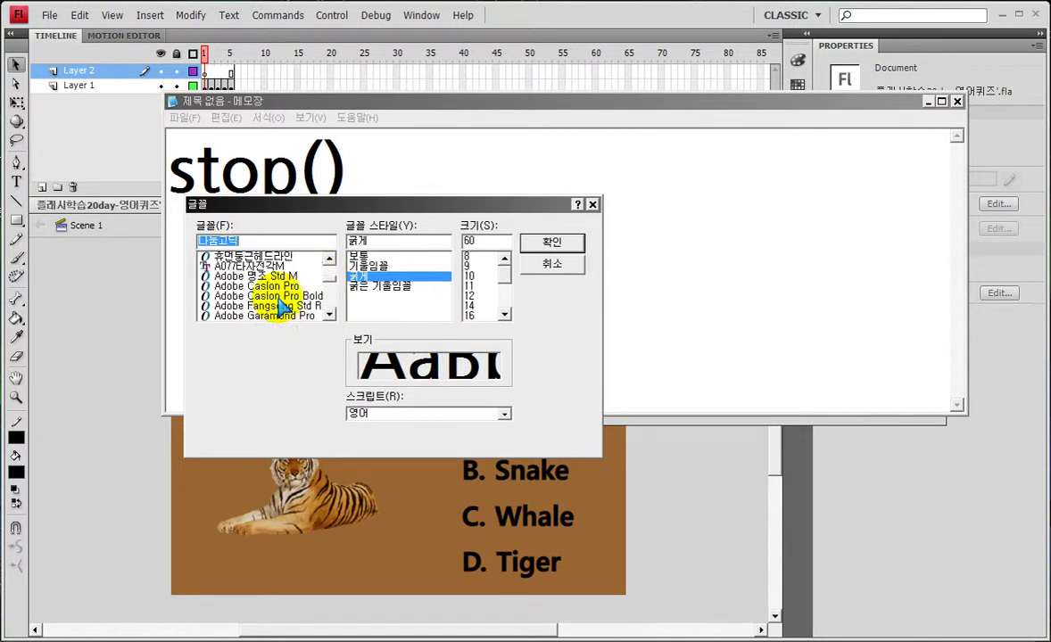
pyautogui.scroll(-1, 281, 306)
pyautogui.click(230, 306)
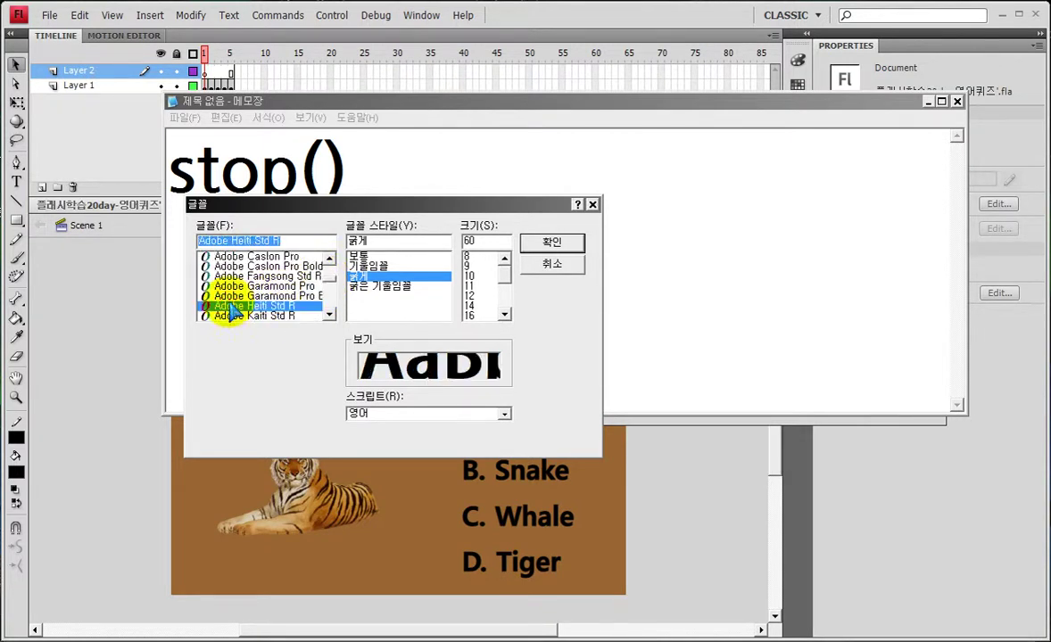
pyautogui.click(256, 315)
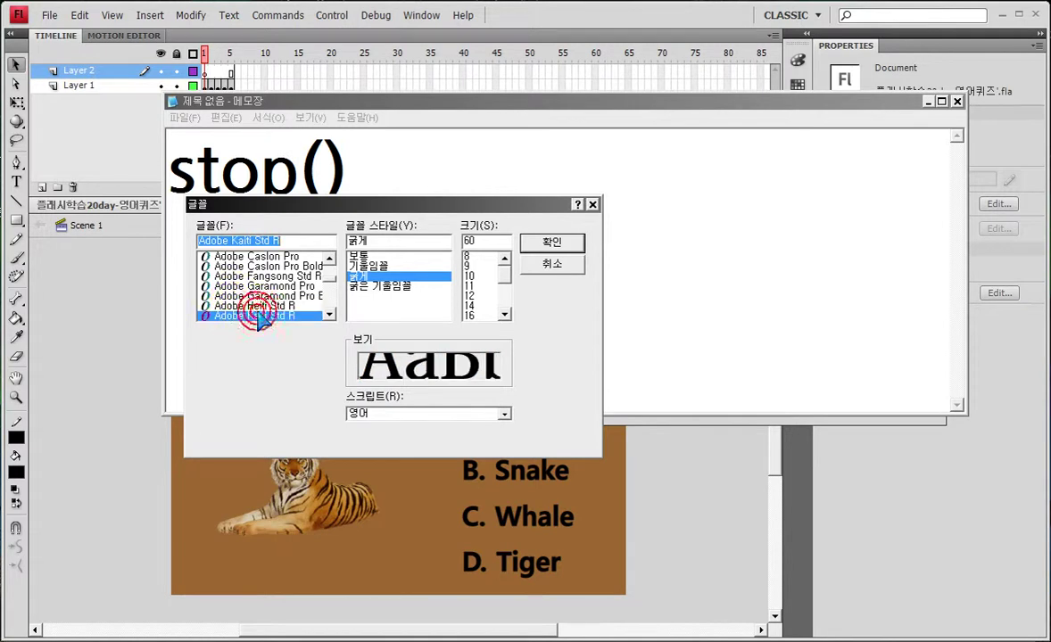
pyautogui.click(553, 242)
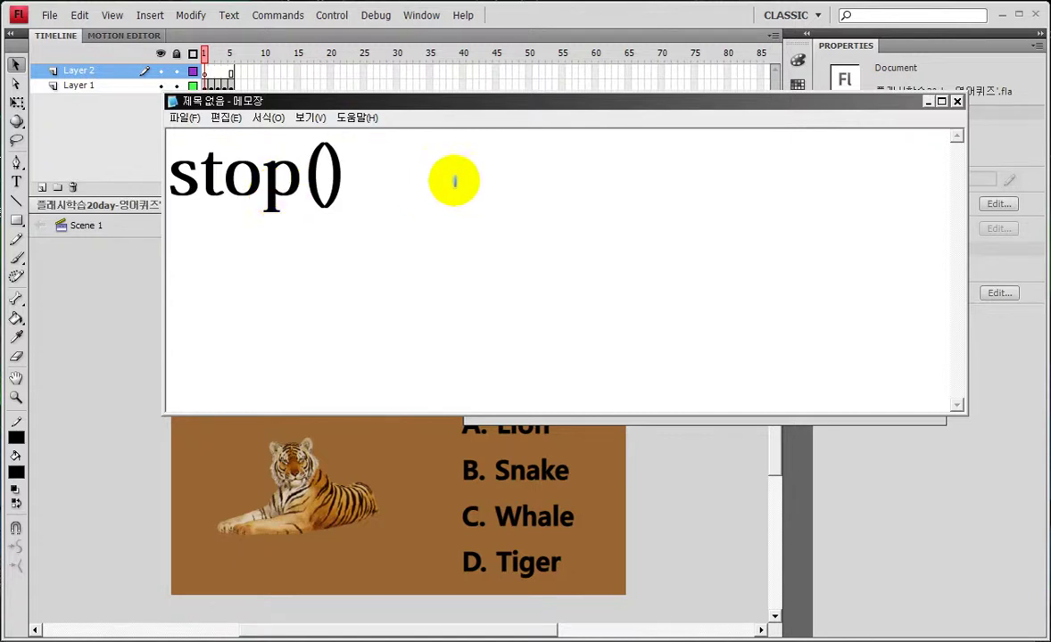
# Copy "stop()" from Notepad and paste it into the script of Layer 2's frame 1 in Flash.
pyautogui.doubleClick(381, 177)
pyautogui.hotkey('ctrl', 'c')
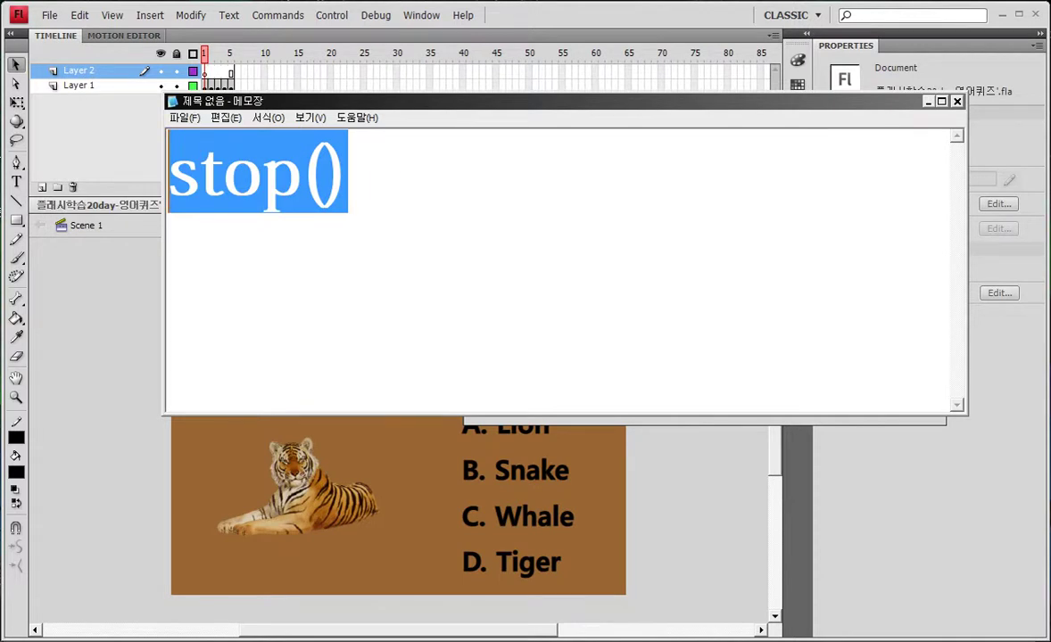
pyautogui.click(61, 312)
pyautogui.click(586, 282)
pyautogui.hotkey('ctrl', 'v')
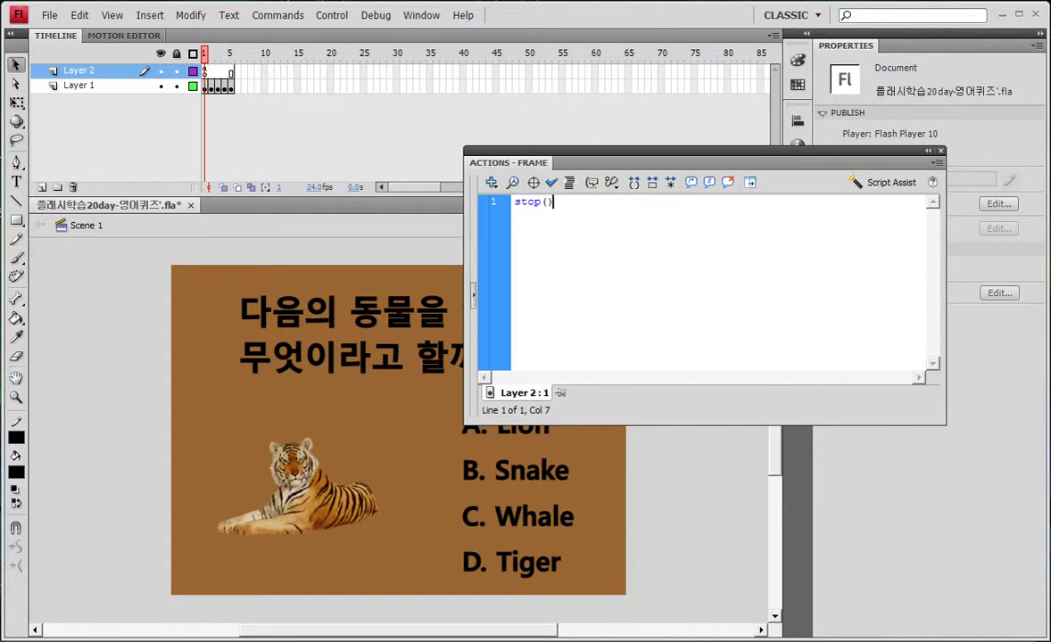
# Capture the screen showing the frame script and paste the image into Paint.
pyautogui.press('Print')
pyautogui.hotkey('alt', 'Tab')
pyautogui.hotkey('ctrl', 'v')
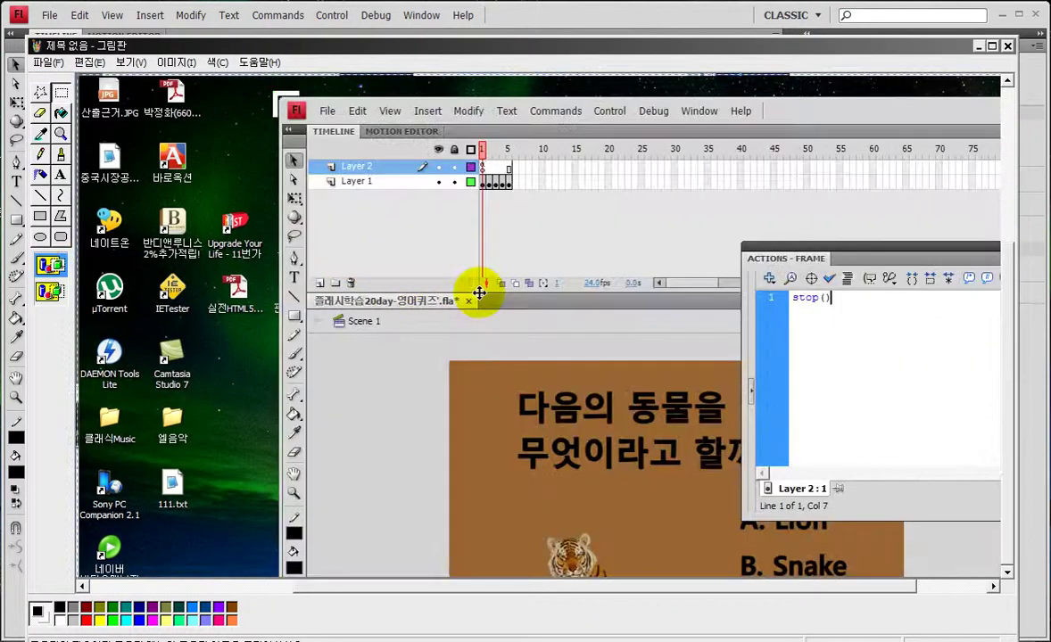
# Enlarge the Paint capture around Layer 2's frame 1 and mark that frame with a red rectangle.
pyautogui.moveTo(435, 282); pyautogui.dragTo(429, 307)
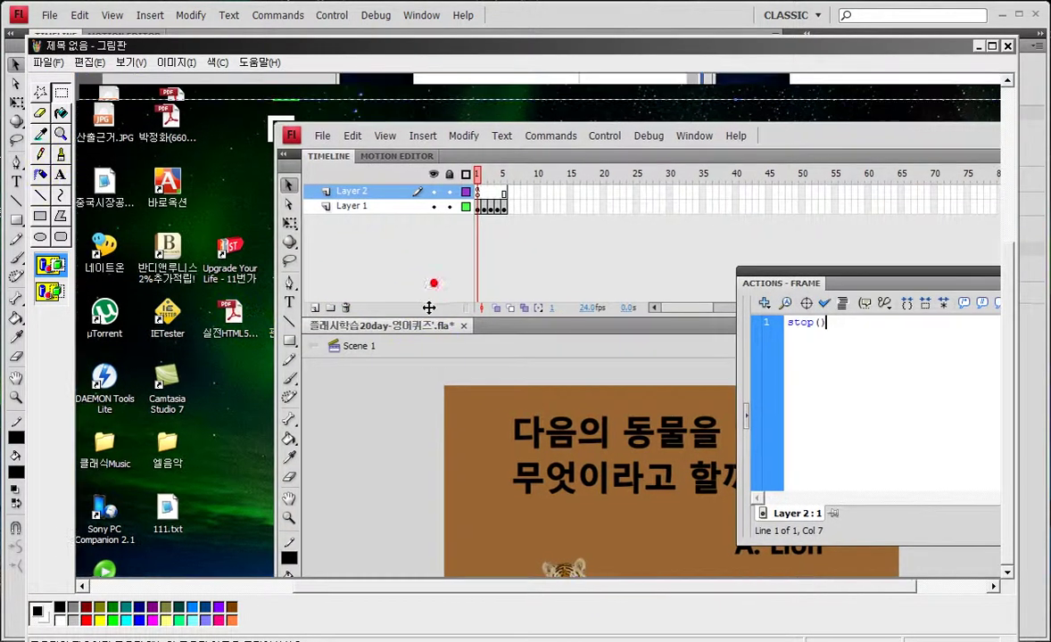
pyautogui.click(61, 134)
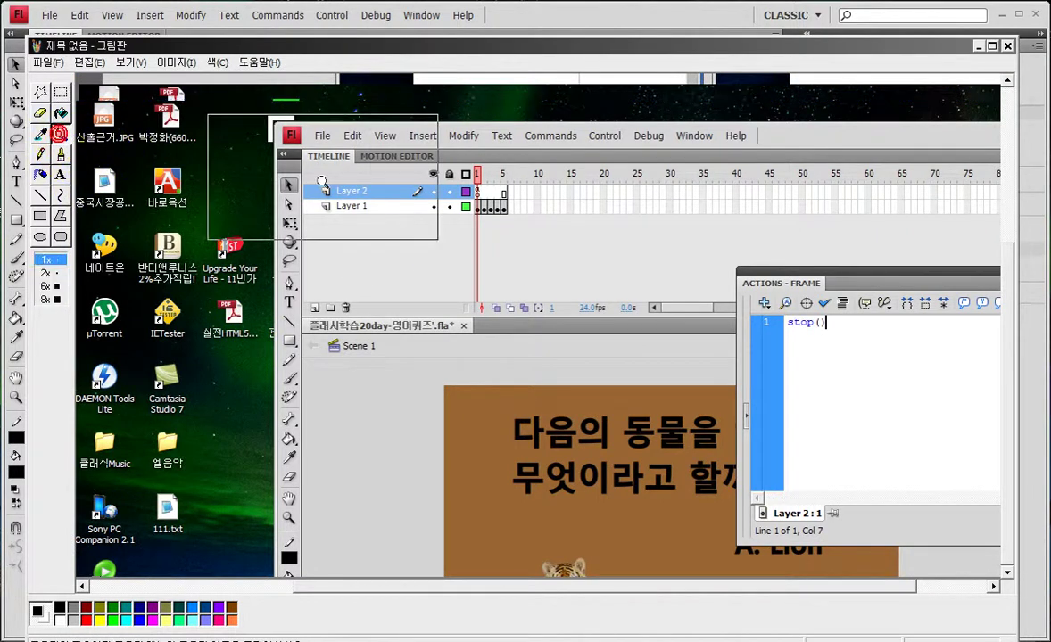
pyautogui.click(472, 199)
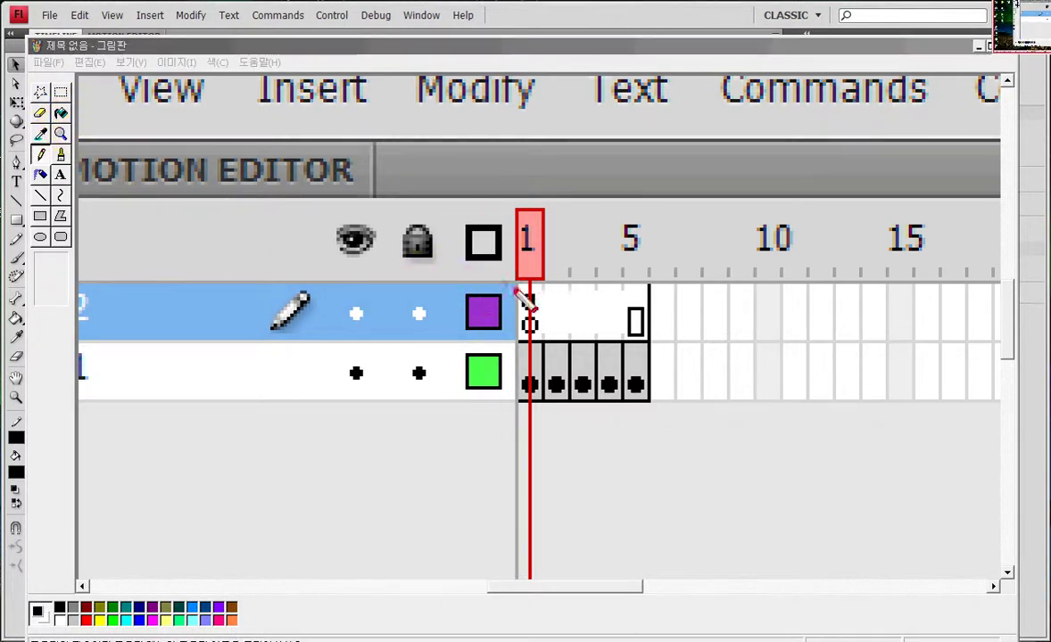
pyautogui.moveTo(496, 264); pyautogui.dragTo(566, 345)
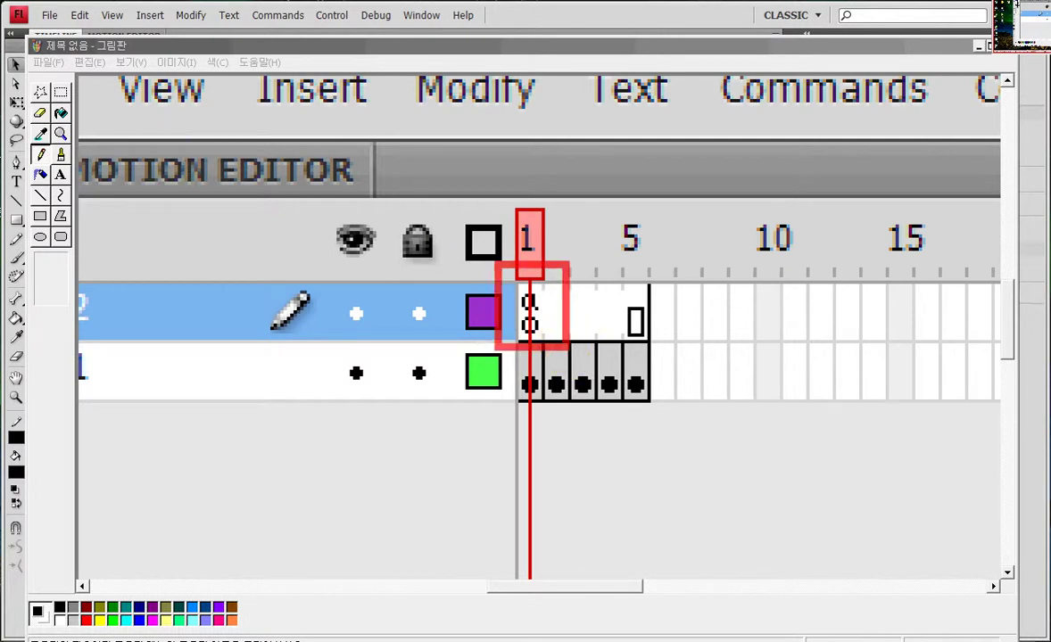
pyautogui.moveTo(479, 253)
pyautogui.mouseDown()
pyautogui.moveTo(570, 362)
pyautogui.moveTo(578, 354)
pyautogui.mouseUp()
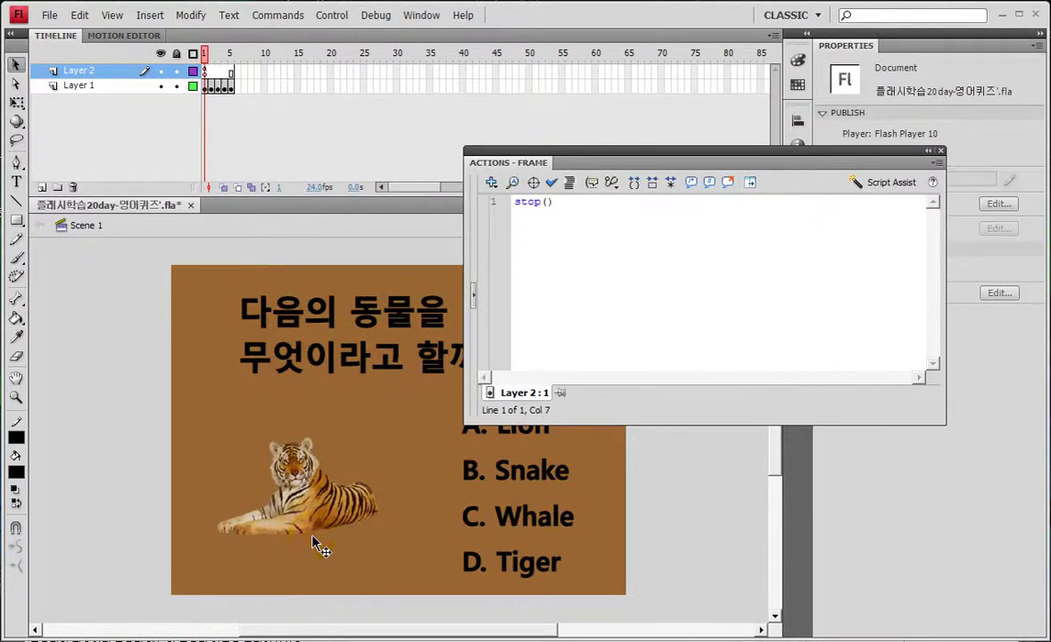
# Test the movie in Flash to check that it holds on the question frame, and close the preview.
pyautogui.click(312, 544)
pyautogui.hotkey('ctrl', 'Return')
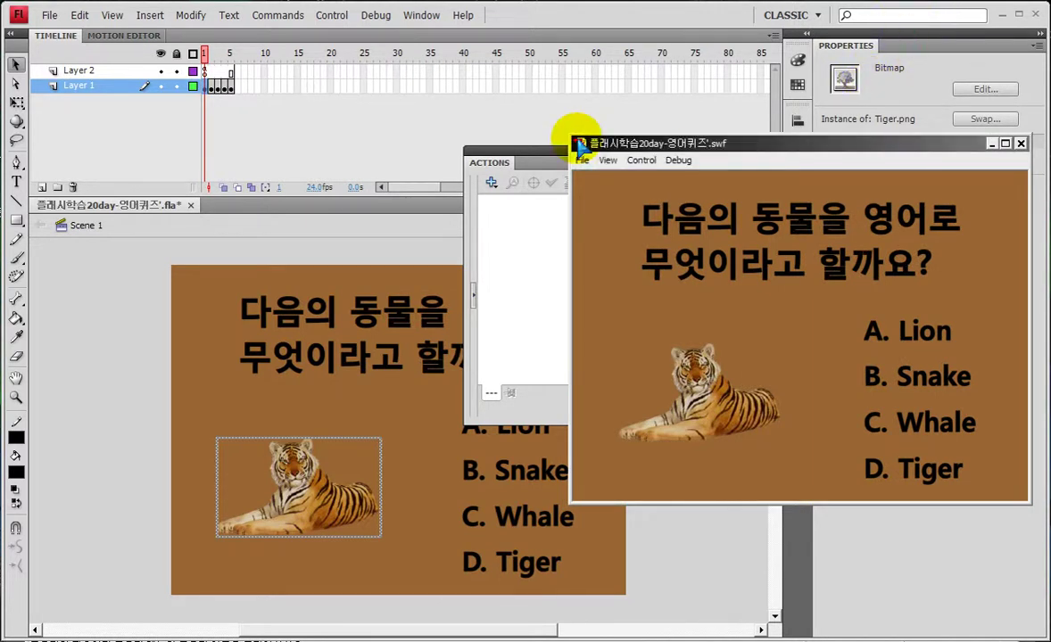
pyautogui.click(1021, 145)
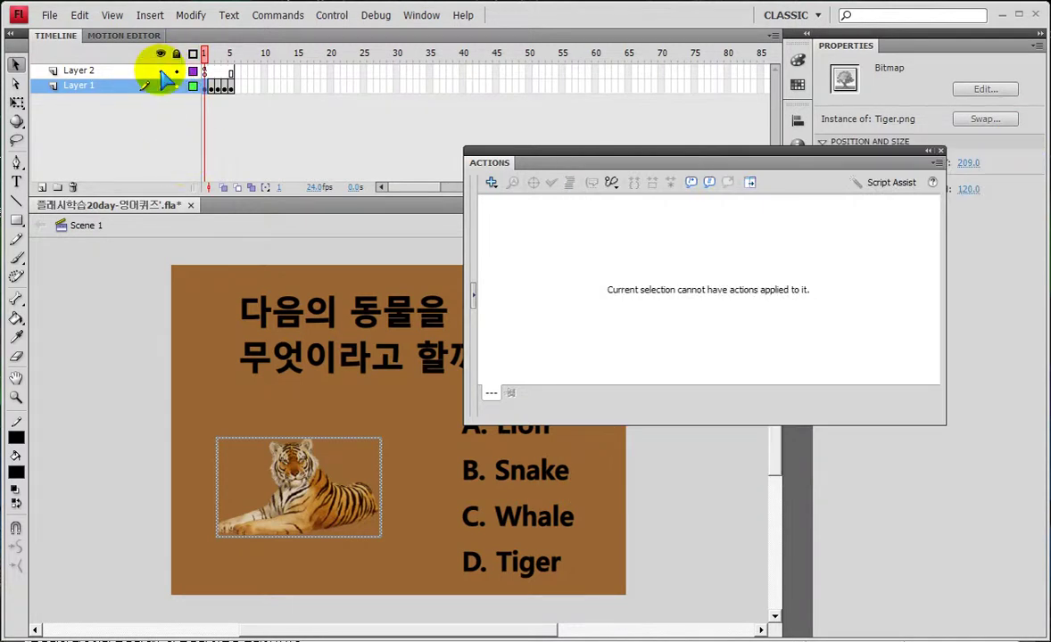
# Add a new layer between Layer 2 and Layer 1, and examine a capture of the updated timeline in Paint.
pyautogui.click(42, 186)
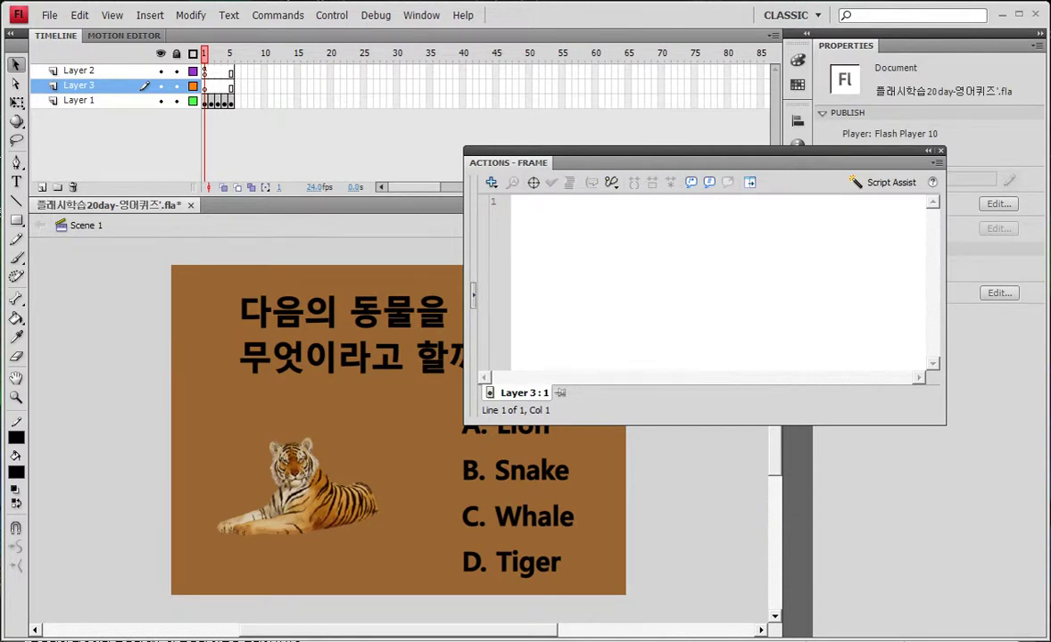
pyautogui.hotkey('alt', 'Tab')
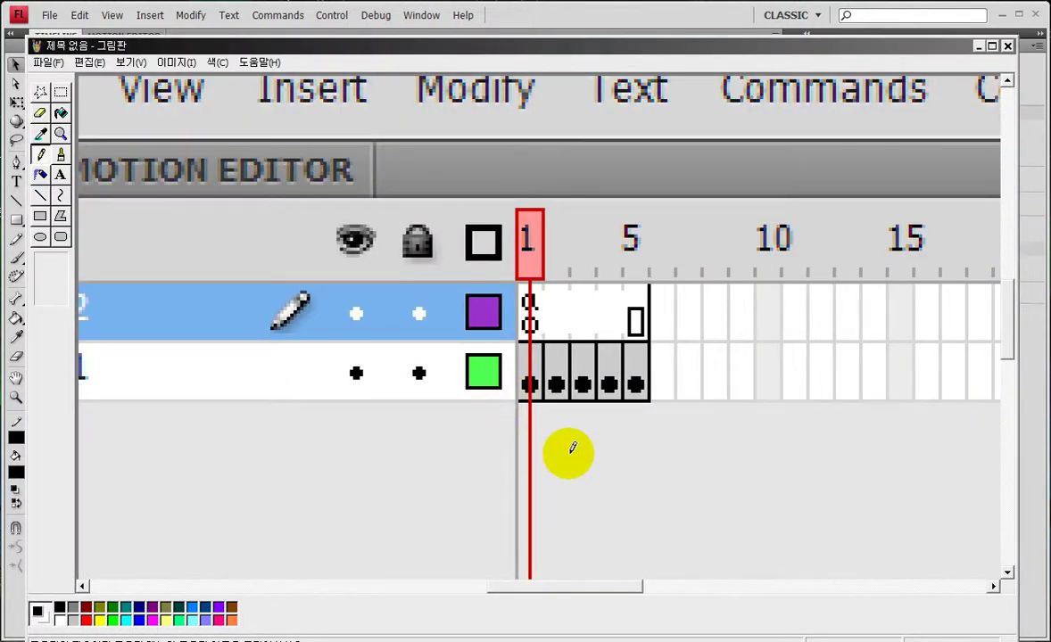
pyautogui.hotkey('ctrl', 'v')
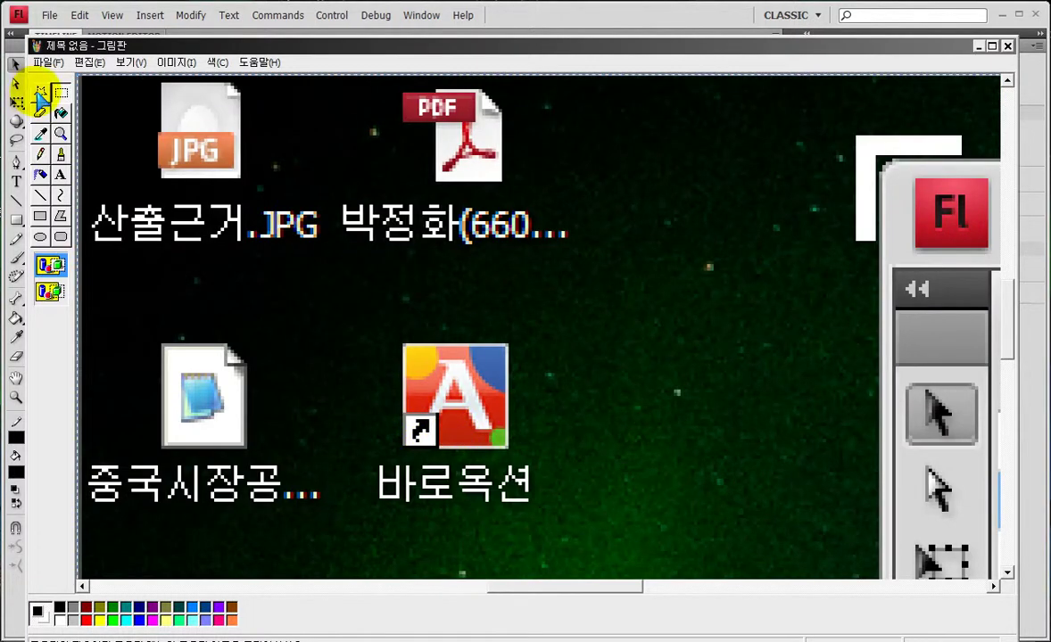
pyautogui.moveTo(728, 357)
pyautogui.mouseDown()
pyautogui.moveTo(584, 294)
pyautogui.moveTo(610, 411)
pyautogui.moveTo(546, 393)
pyautogui.moveTo(566, 413)
pyautogui.moveTo(509, 403)
pyautogui.moveTo(529, 410)
pyautogui.mouseUp()
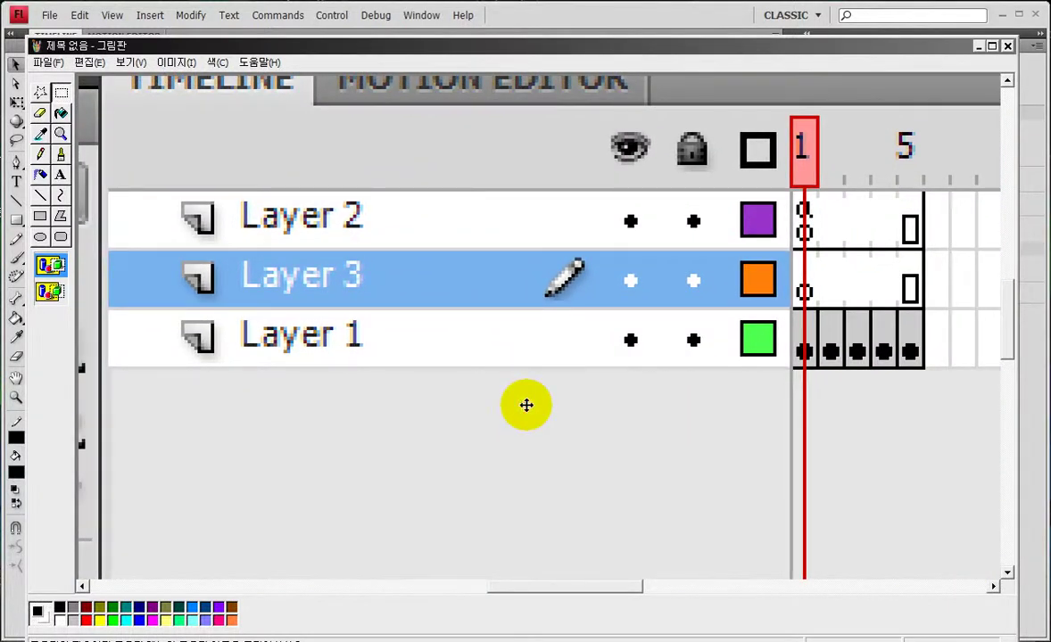
pyautogui.moveTo(527, 405)
pyautogui.mouseDown()
pyautogui.moveTo(563, 416)
pyautogui.moveTo(495, 350)
pyautogui.moveTo(541, 378)
pyautogui.moveTo(300, 321)
pyautogui.mouseUp()
pyautogui.moveTo(282, 192); pyautogui.dragTo(253, 225)
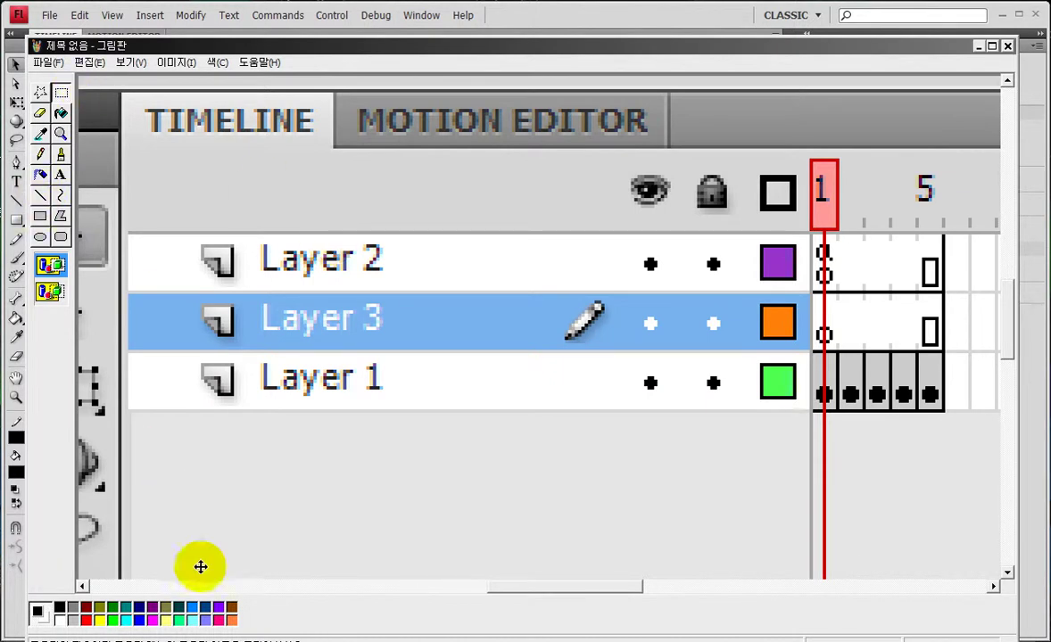
pyautogui.hotkey('alt', 'Tab')
pyautogui.hotkey('alt', 'Tab')
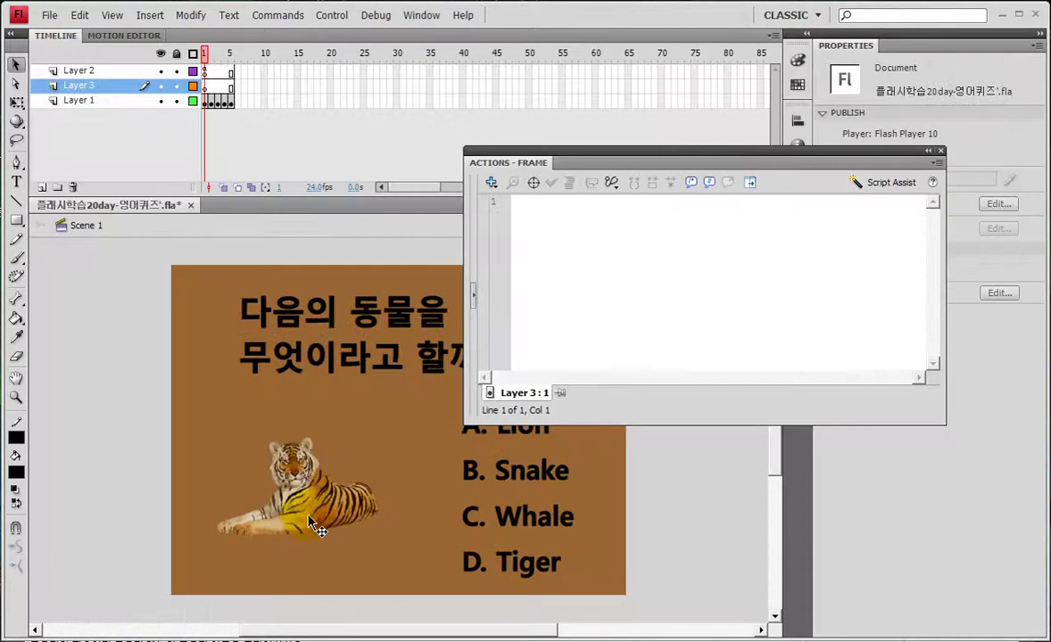
# Lock Layer 1 and draw a red (#FF0000) rectangle without a stroke, about 169 by 44 px, over "A. Lion" on Layer 3.
pyautogui.click(939, 150)
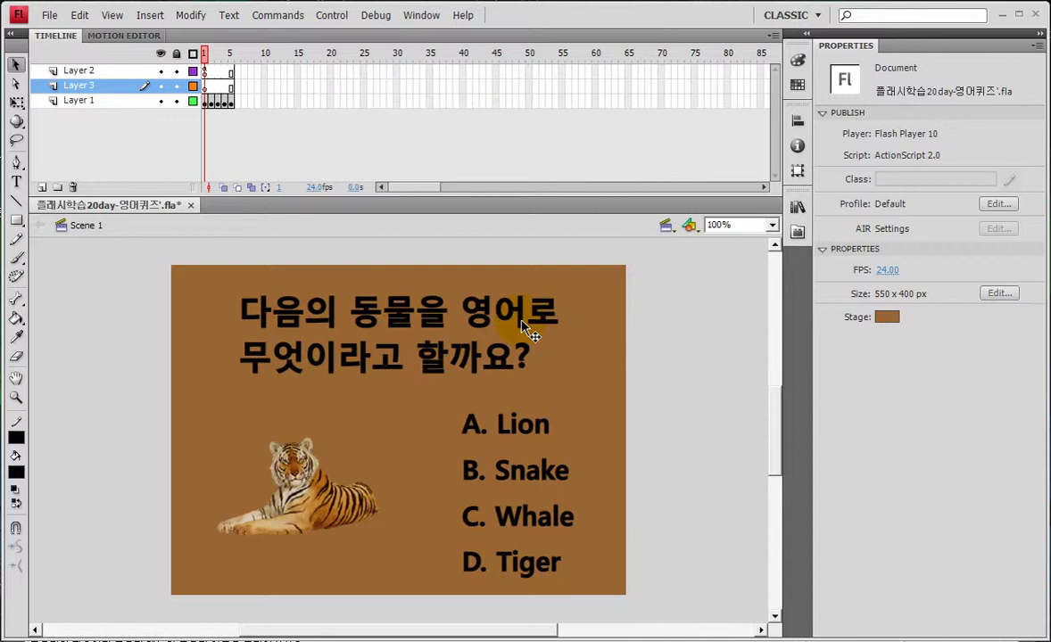
pyautogui.click(176, 101)
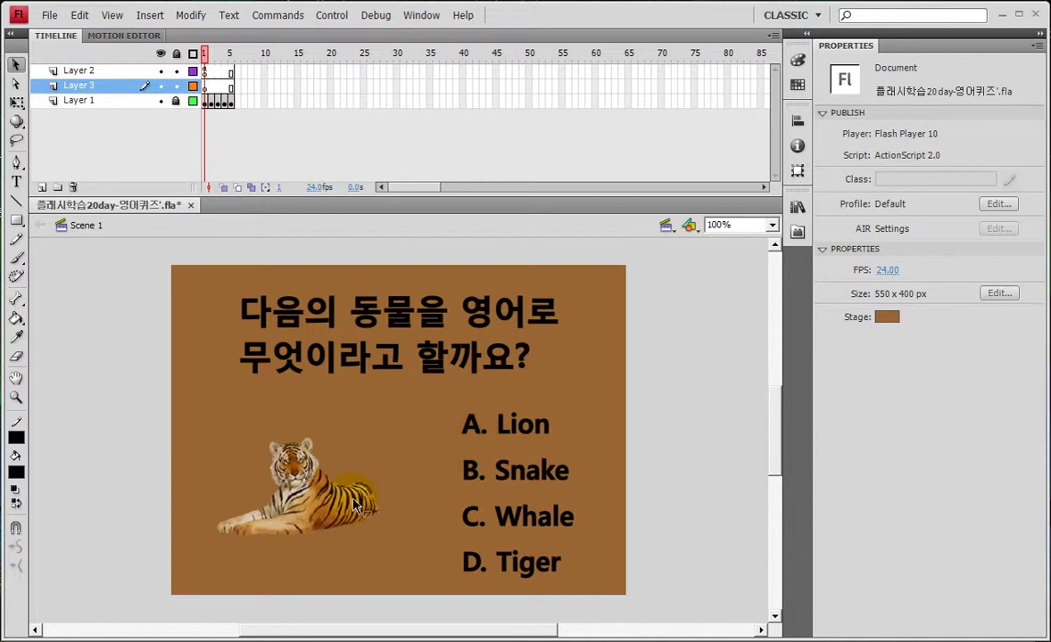
pyautogui.click(16, 220)
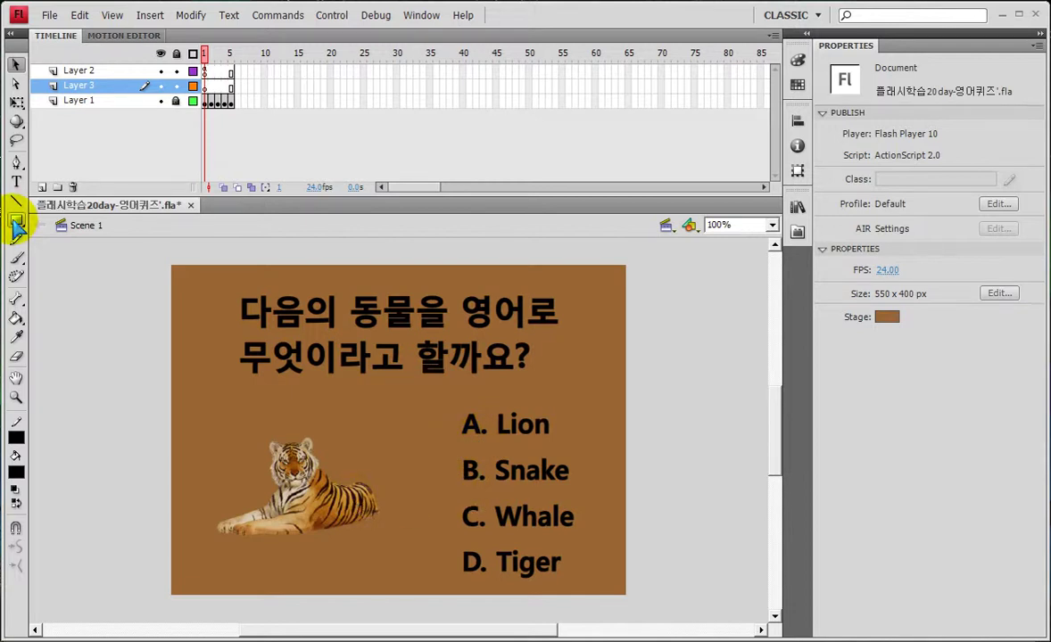
pyautogui.click(23, 438)
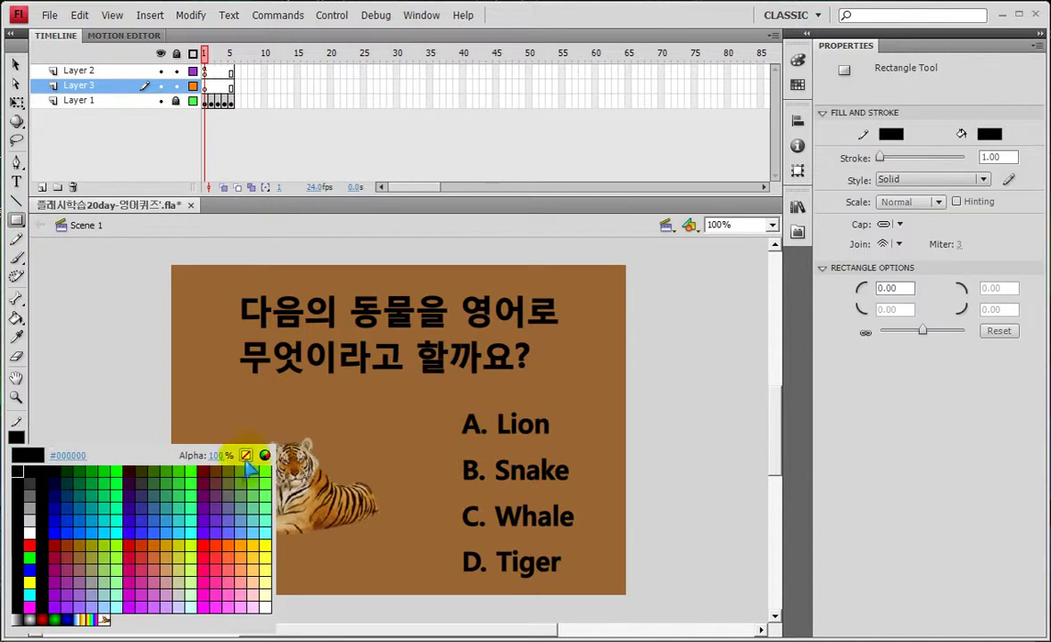
pyautogui.click(244, 454)
pyautogui.click(16, 472)
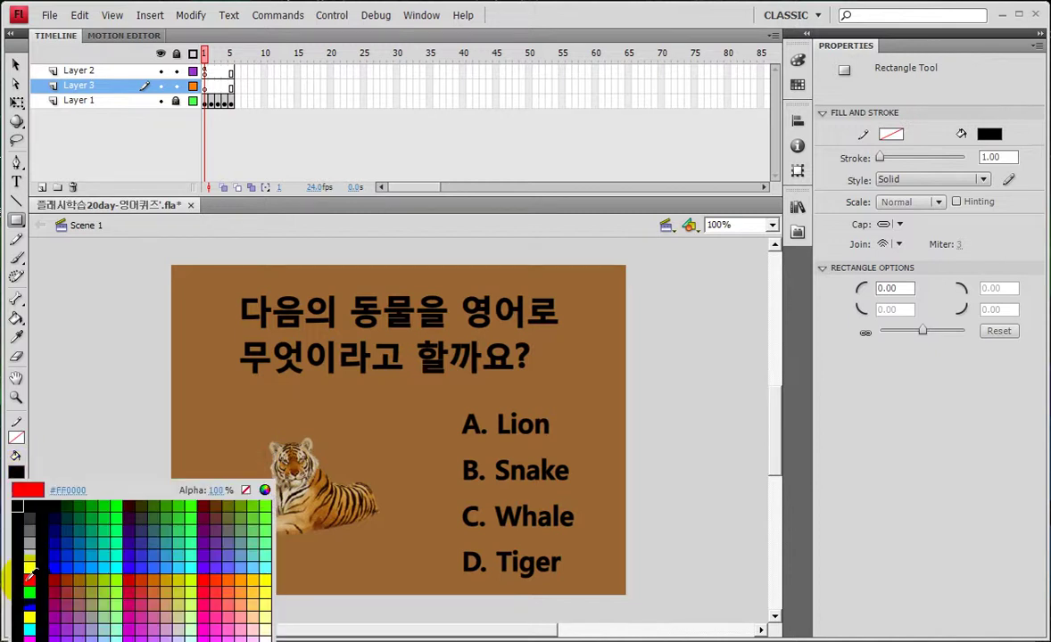
pyautogui.click(26, 581)
pyautogui.moveTo(445, 407); pyautogui.dragTo(585, 441)
pyautogui.click(16, 65)
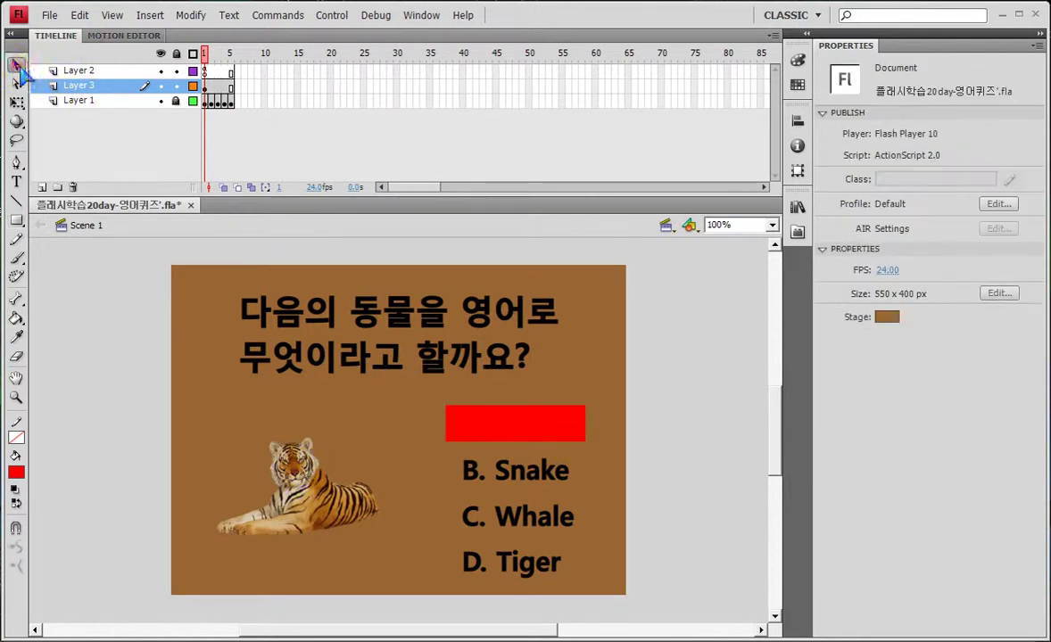
# Move the red rectangle off the "A. Lion" answer and place it back over the text at about X 328, Y 171.
pyautogui.click(161, 100)
pyautogui.click(161, 100)
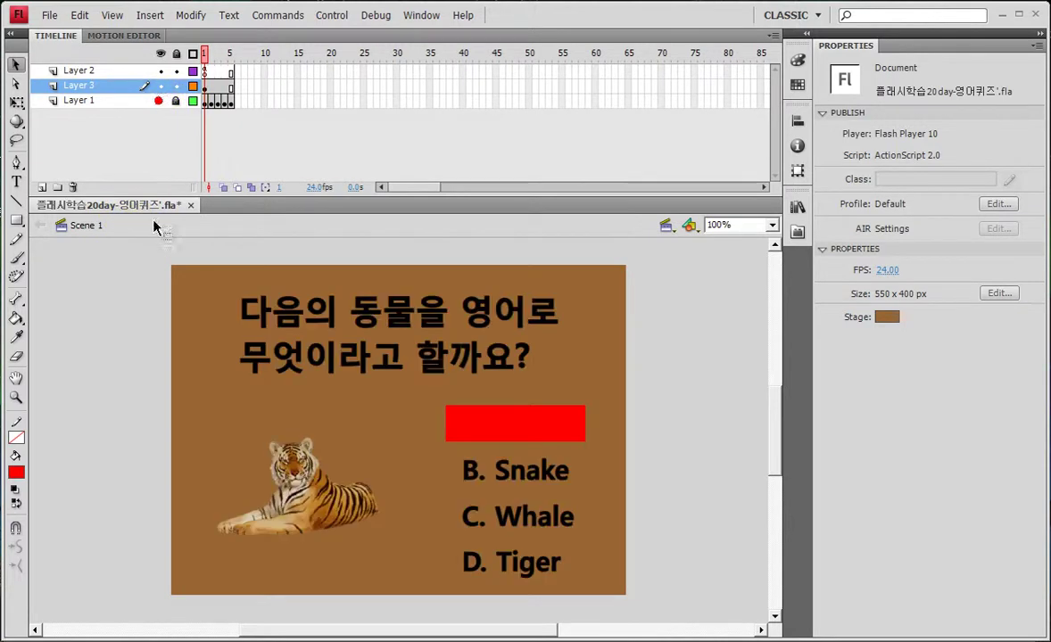
pyautogui.moveTo(546, 432); pyautogui.dragTo(547, 363)
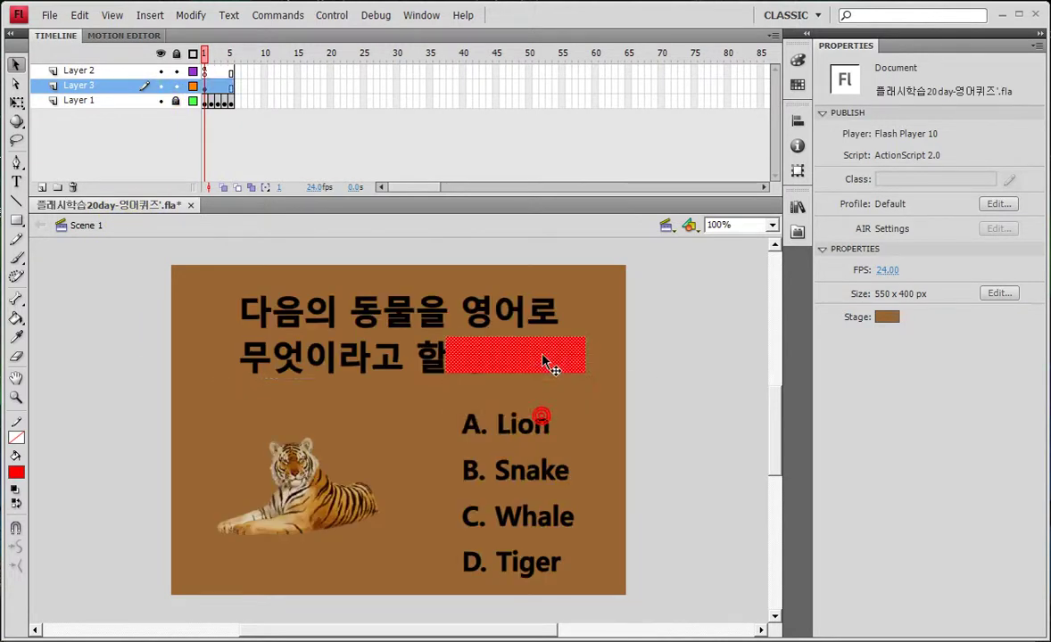
pyautogui.moveTo(538, 428); pyautogui.dragTo(538, 432)
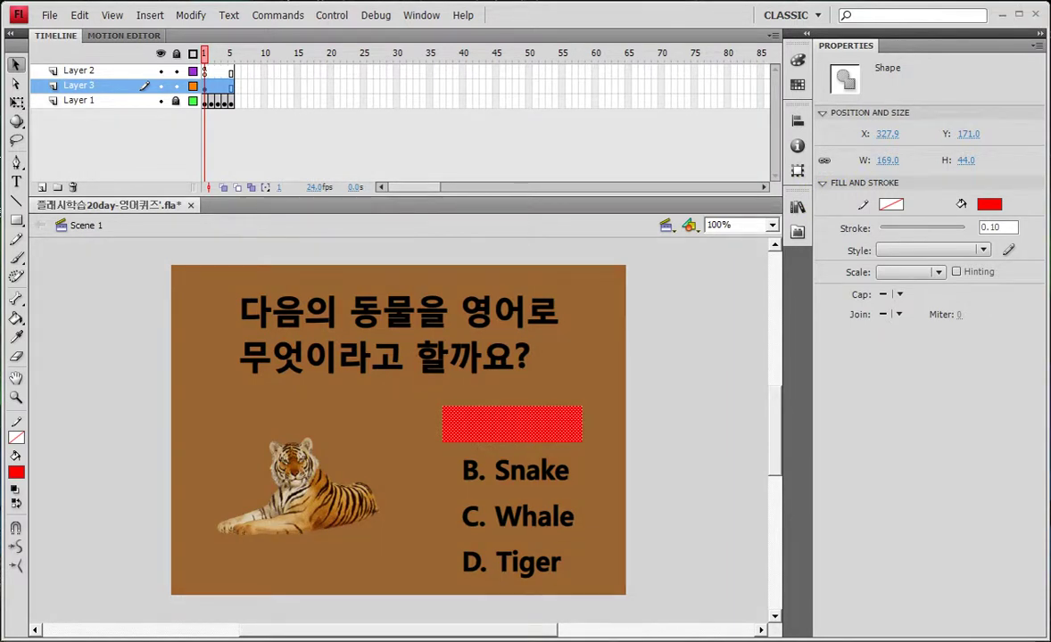
# Paste a fresh screen capture into Paint and examine it in the enlarged view.
pyautogui.hotkey('alt', 'Tab')
pyautogui.hotkey('ctrl', 'v')
pyautogui.moveTo(362, 408)
pyautogui.mouseDown()
pyautogui.moveTo(223, 256)
pyautogui.moveTo(647, 293)
pyautogui.moveTo(296, 325)
pyautogui.moveTo(408, 291)
pyautogui.moveTo(540, 362)
pyautogui.moveTo(493, 316)
pyautogui.moveTo(514, 334)
pyautogui.mouseUp()
pyautogui.moveTo(184, 207)
pyautogui.mouseDown()
pyautogui.moveTo(446, 305)
pyautogui.moveTo(917, 379)
pyautogui.mouseUp()
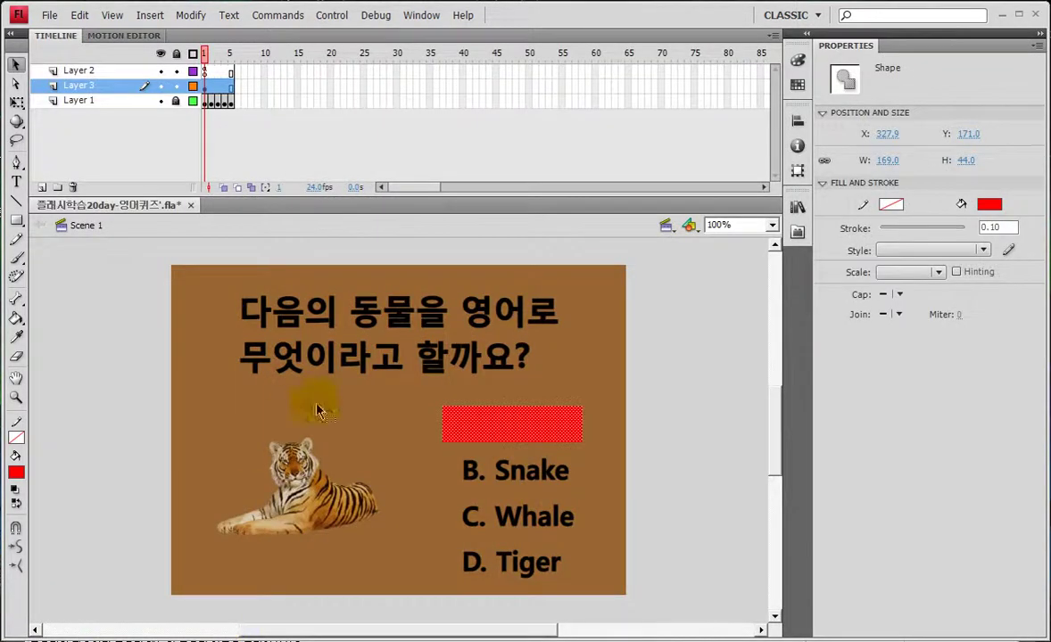
# Convert the red rectangle into a Button symbol named "투명버튼" and open it for editing.
pyautogui.press('F8')
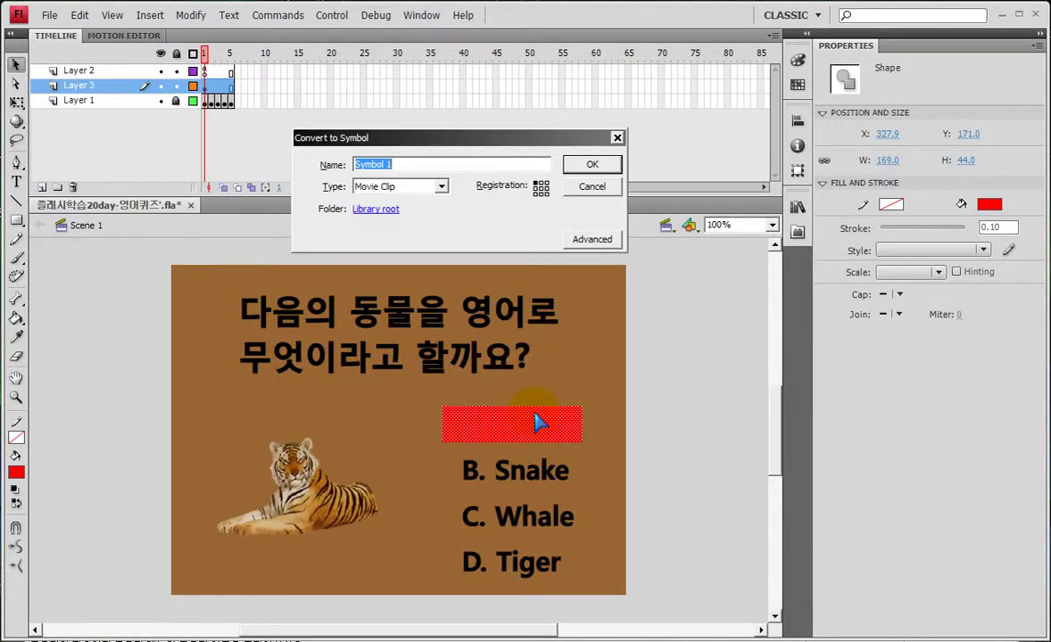
pyautogui.click(437, 186)
pyautogui.click(406, 212)
pyautogui.doubleClick(374, 164)
pyautogui.write('투명')
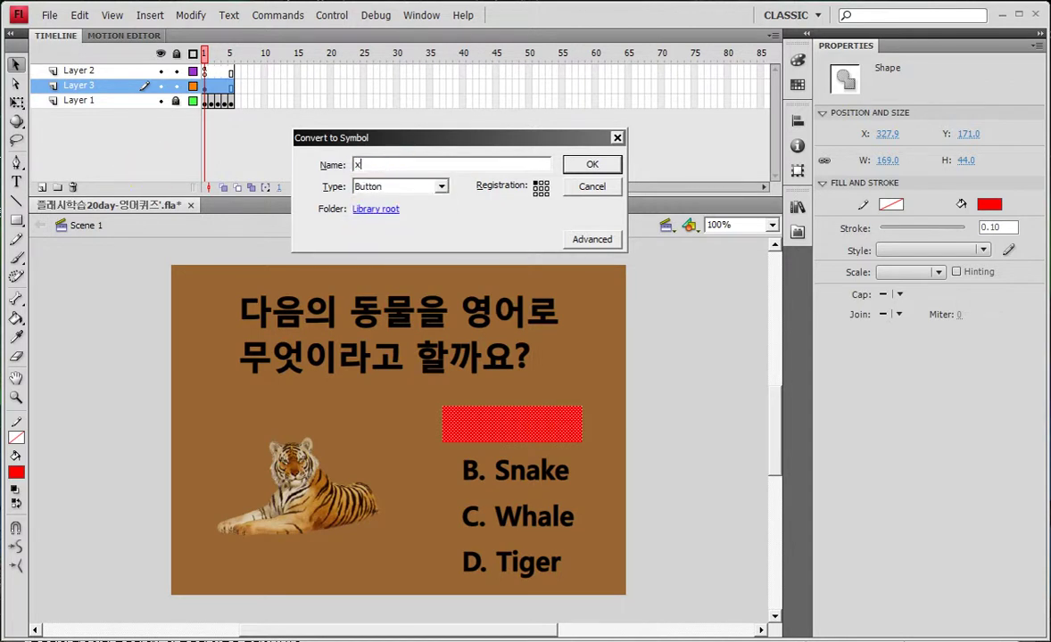
pyautogui.write('버튼')
pyautogui.press('Return')
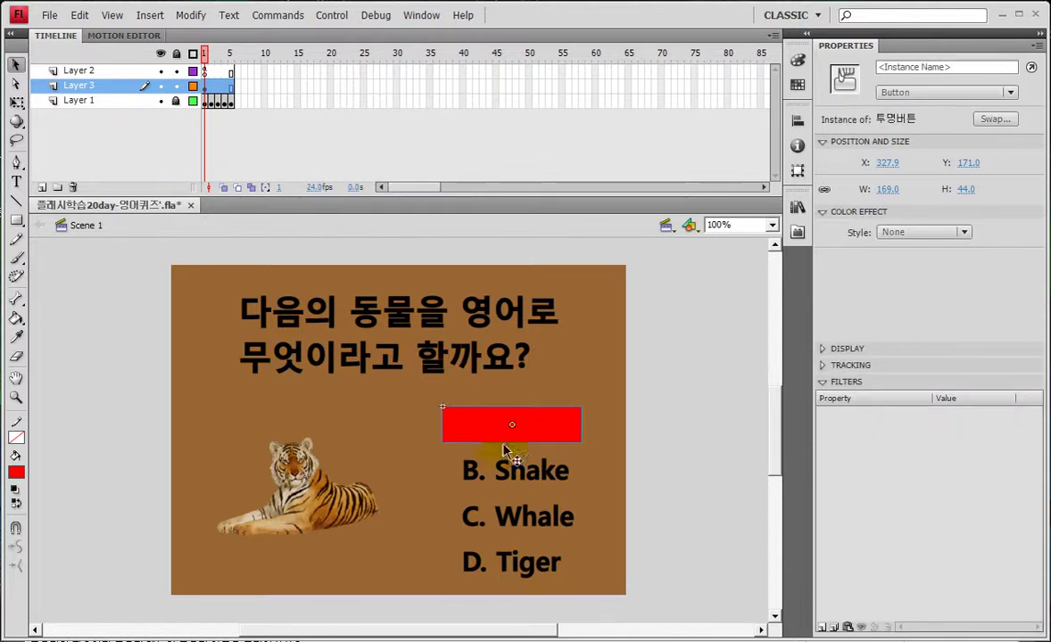
pyautogui.doubleClick(446, 411)
pyautogui.click(333, 71)
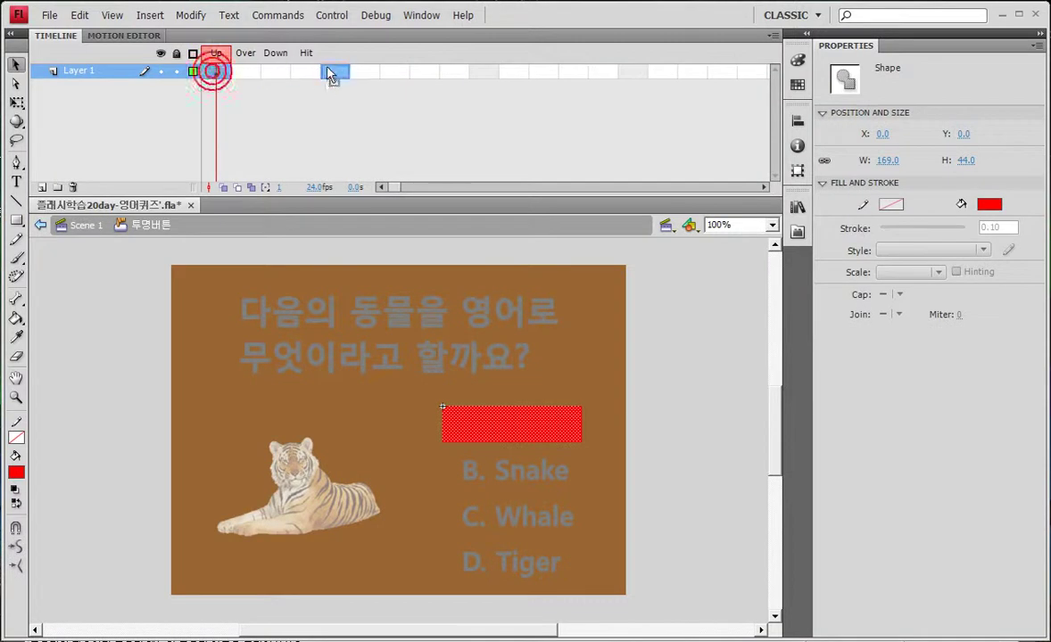
pyautogui.press('F6')
pyautogui.moveTo(335, 72); pyautogui.dragTo(305, 72)
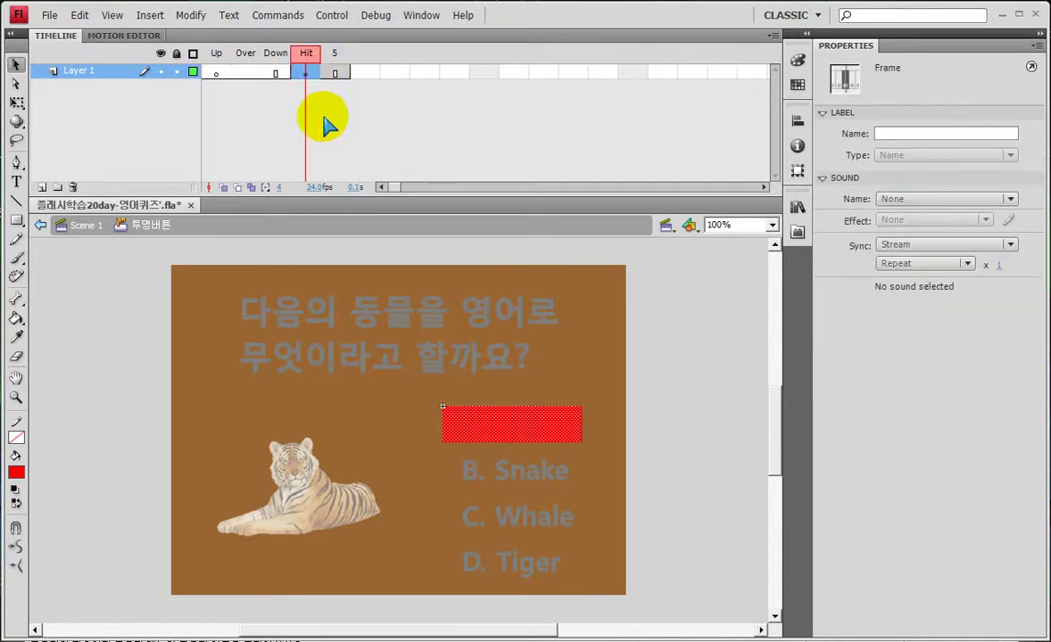
pyautogui.hotkey('ctrl', 'z')
pyautogui.hotkey('ctrl', 'z')
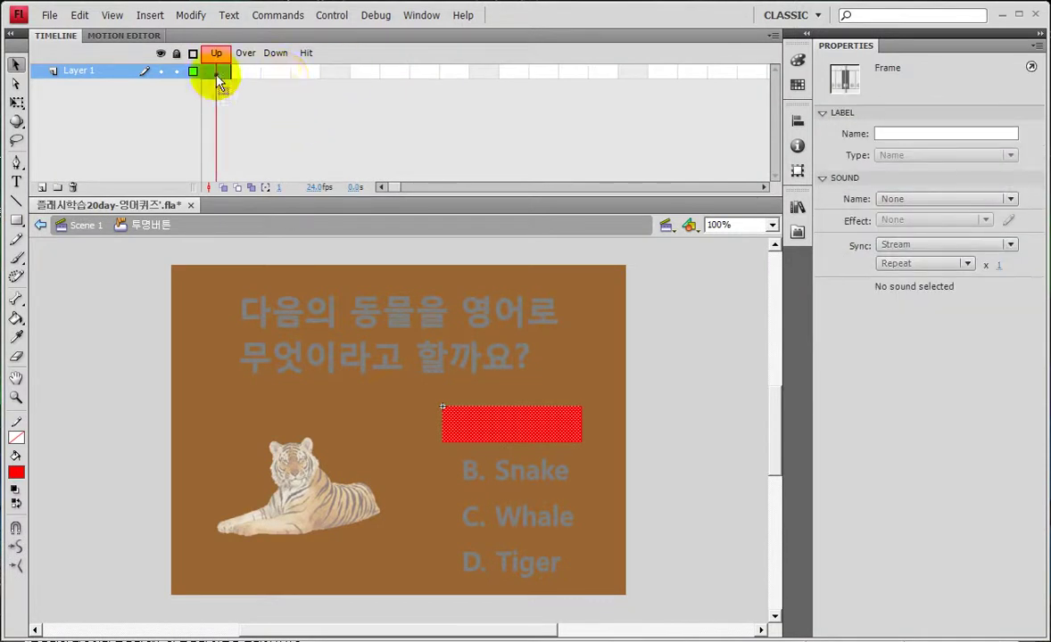
# Move the button's keyframe from the Up state to the Hit state.
pyautogui.moveTo(301, 79); pyautogui.dragTo(305, 77)
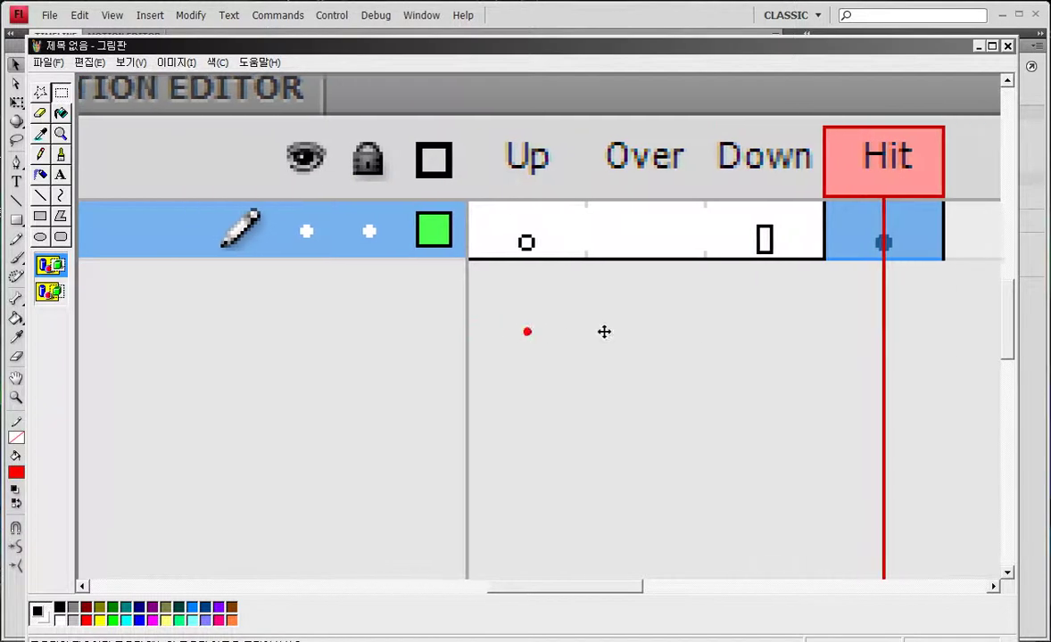
# Examine the keyframe's move from the Up state to the Hit state in the enlarged timeline capture in Paint.
pyautogui.press('F9')
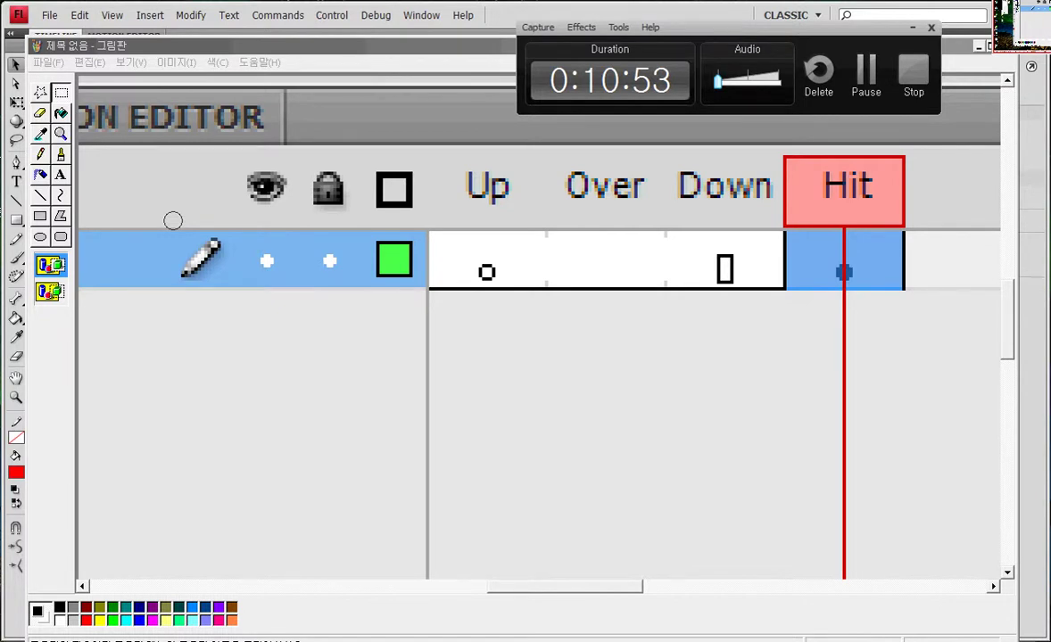
pyautogui.click(482, 284)
pyautogui.click(492, 323)
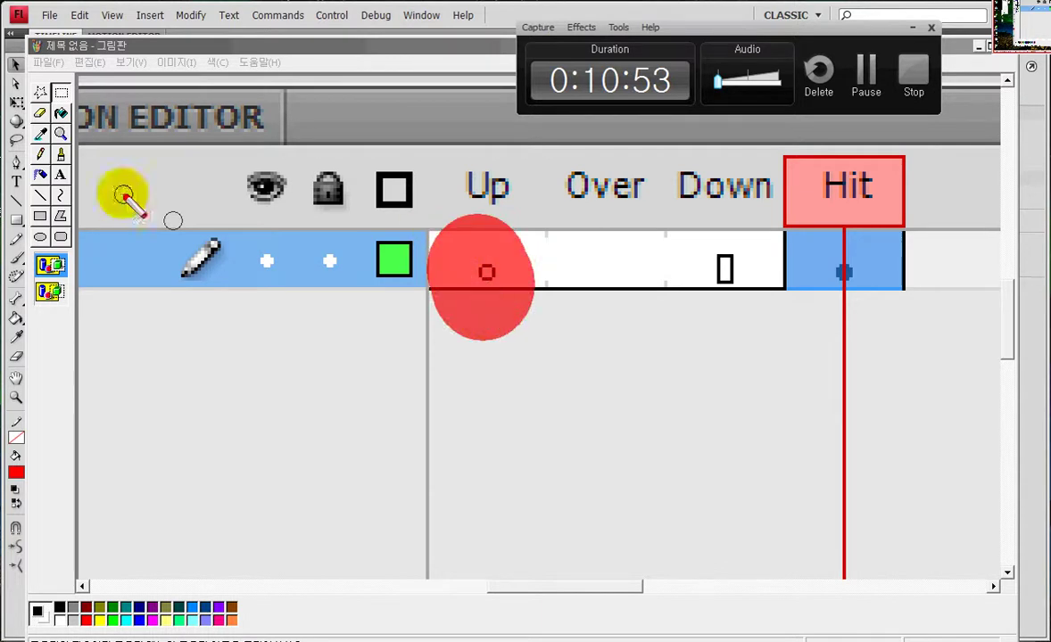
pyautogui.click(488, 272)
pyautogui.moveTo(488, 272); pyautogui.dragTo(766, 268)
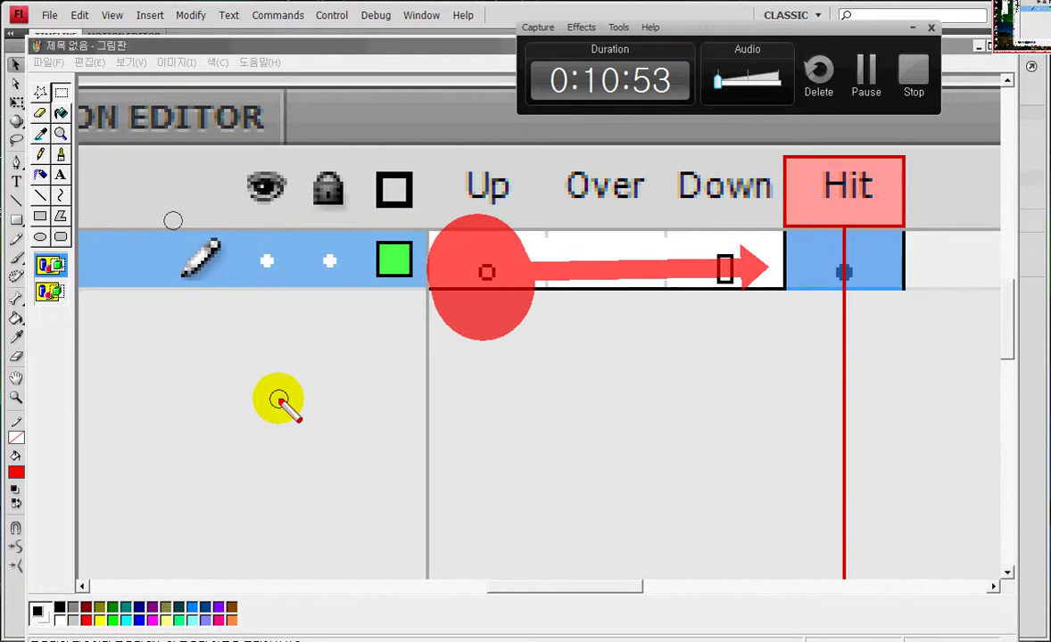
pyautogui.press('Escape')
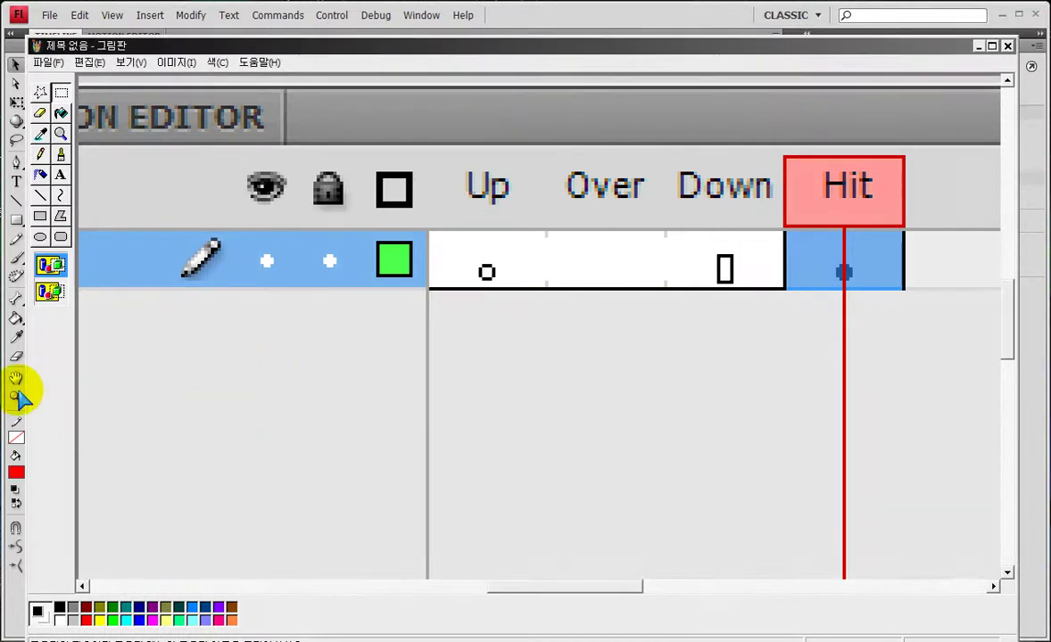
pyautogui.press('F9')
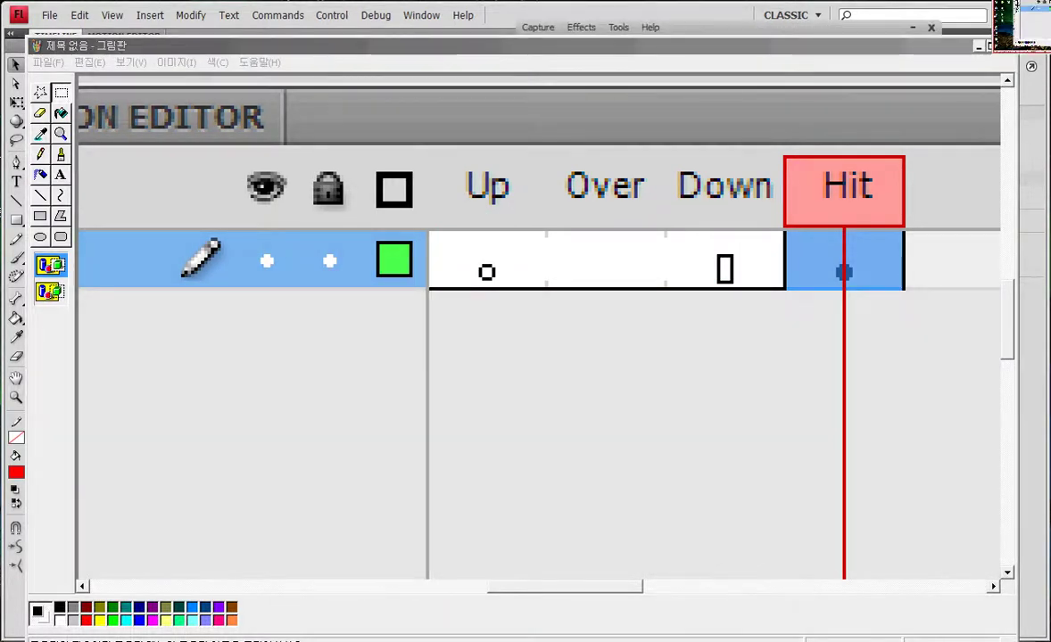
pyautogui.moveTo(430, 228); pyautogui.dragTo(520, 312)
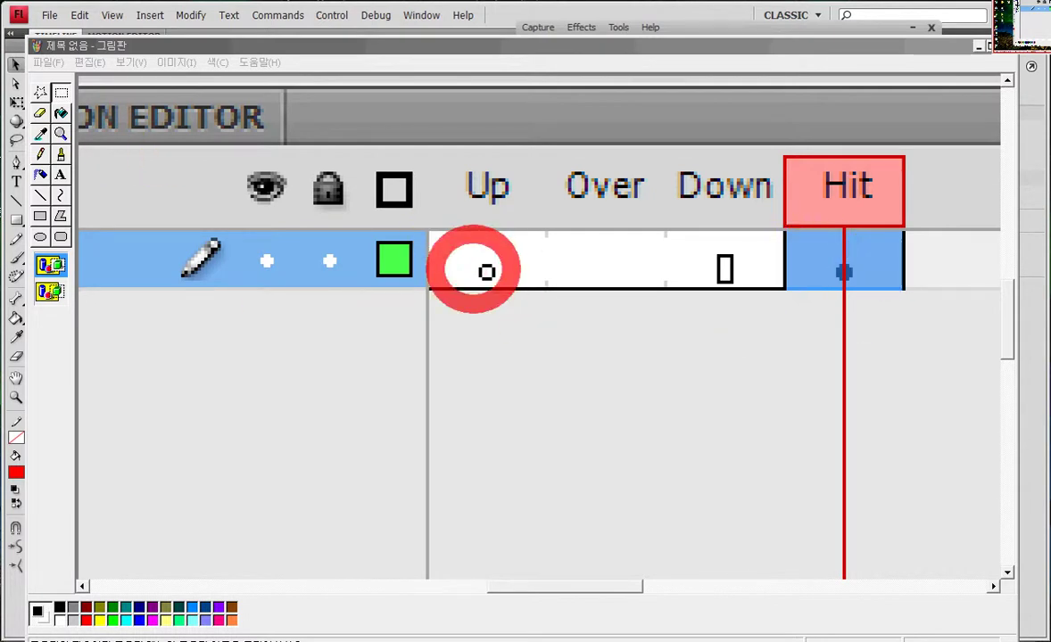
pyautogui.hotkey('ctrl', 'z')
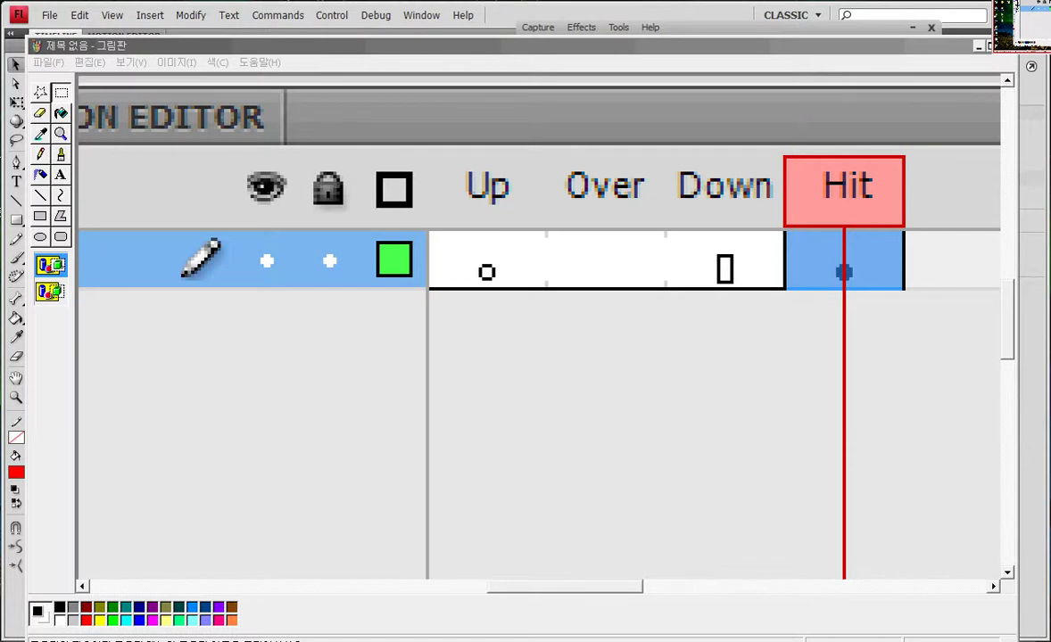
pyautogui.moveTo(513, 227); pyautogui.dragTo(393, 322)
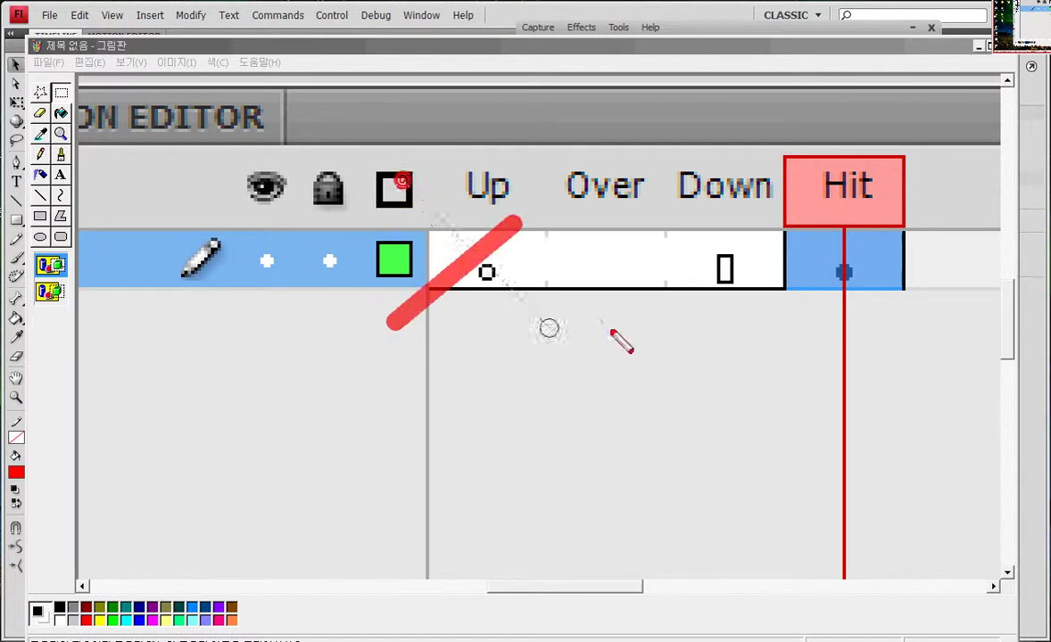
pyautogui.moveTo(395, 176); pyautogui.dragTo(554, 332)
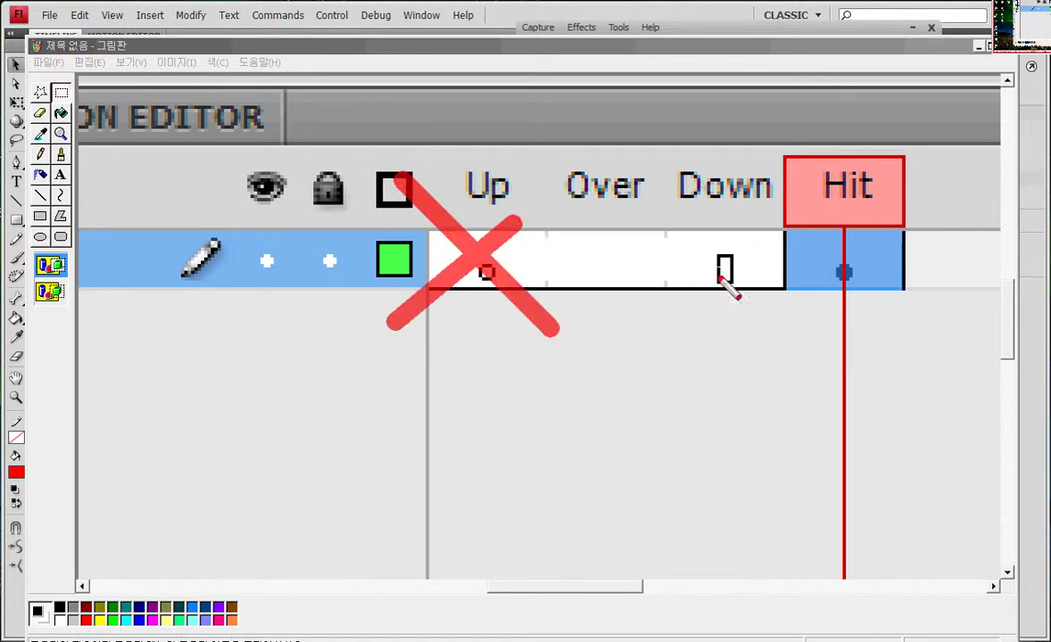
pyautogui.moveTo(735, 216)
pyautogui.mouseDown()
pyautogui.moveTo(915, 329)
pyautogui.moveTo(922, 363)
pyautogui.mouseUp()
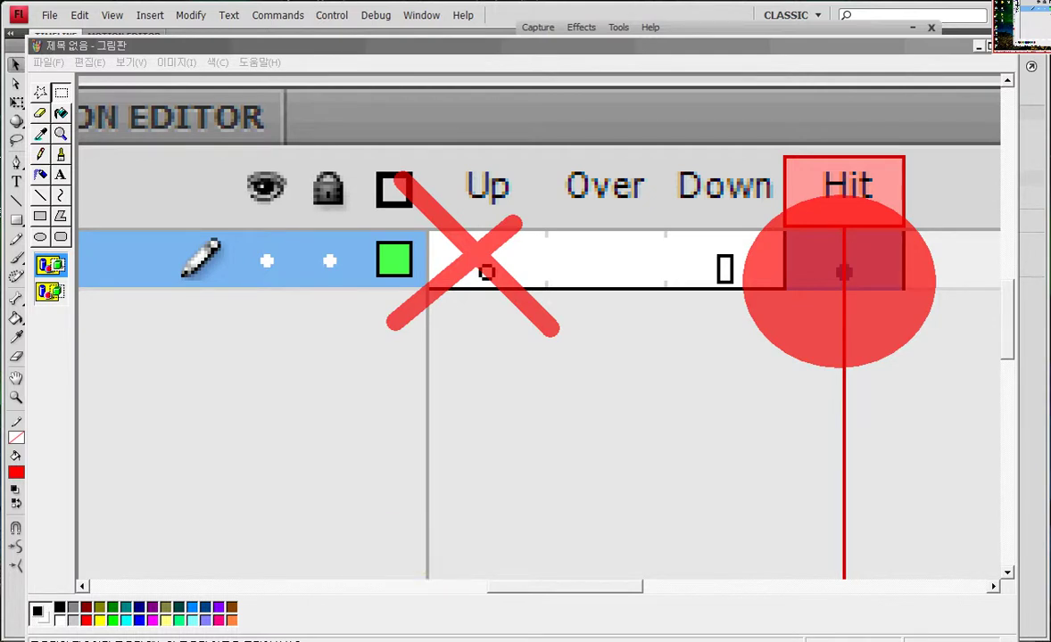
pyautogui.press('Escape')
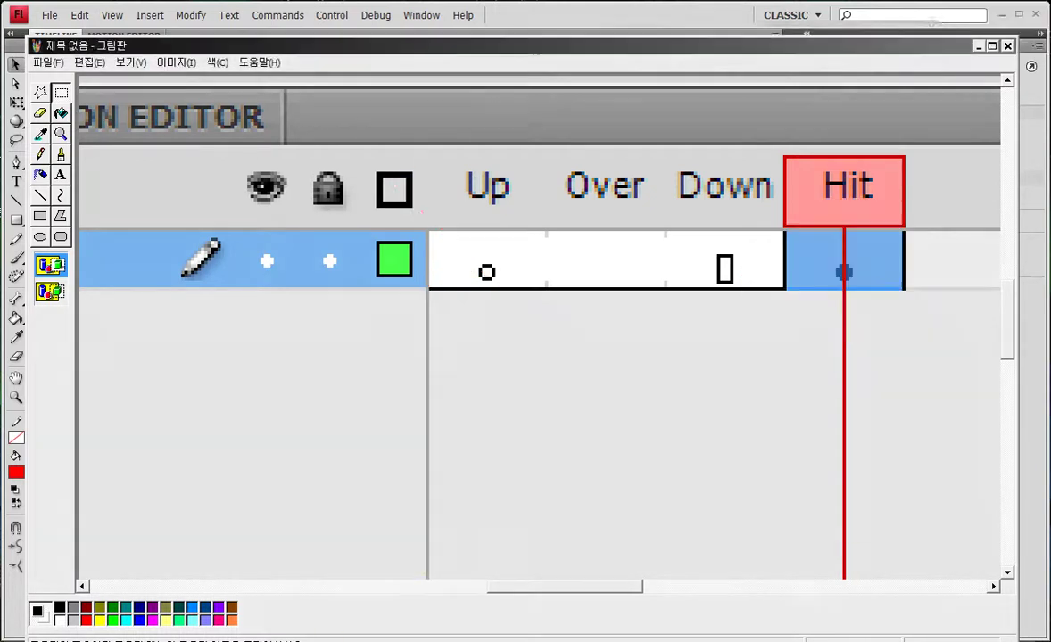
# Examine the Scene 1 label above the stage in the enlarged Paint capture, and return to Flash.
pyautogui.click(646, 27)
pyautogui.press('Escape')
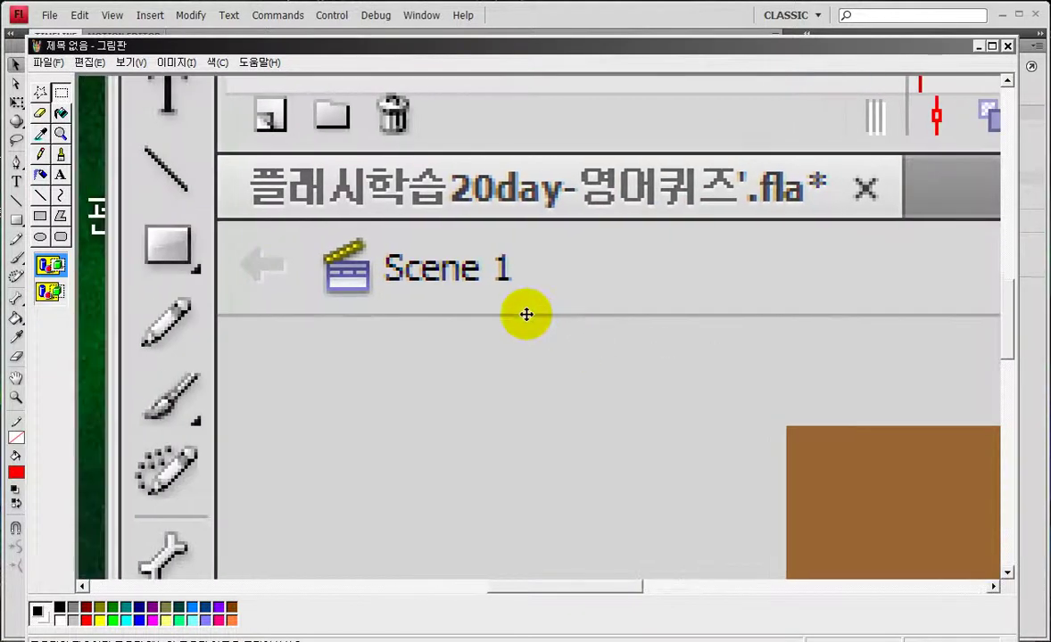
pyautogui.moveTo(265, 192); pyautogui.dragTo(585, 360)
pyautogui.hotkey('ctrl', 'z')
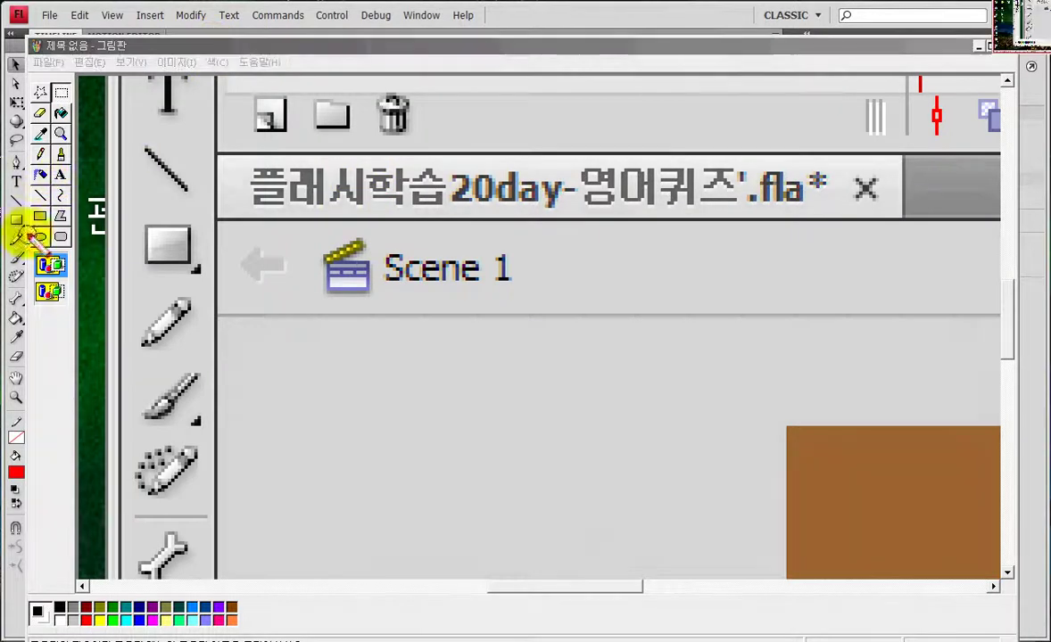
pyautogui.click(60, 134)
pyautogui.moveTo(277, 193); pyautogui.dragTo(619, 384)
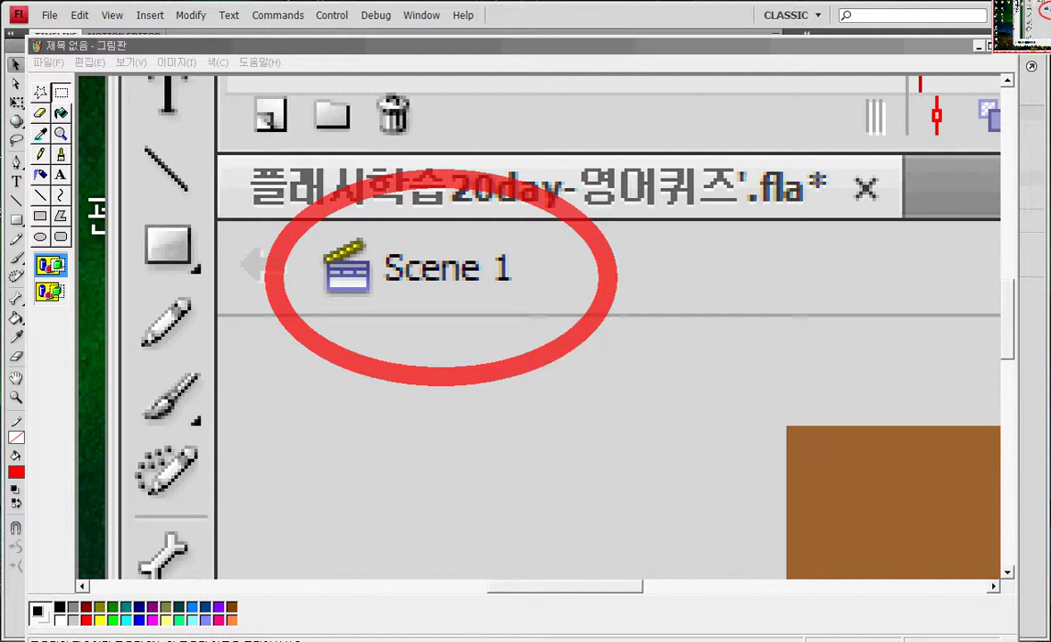
pyautogui.press('Escape')
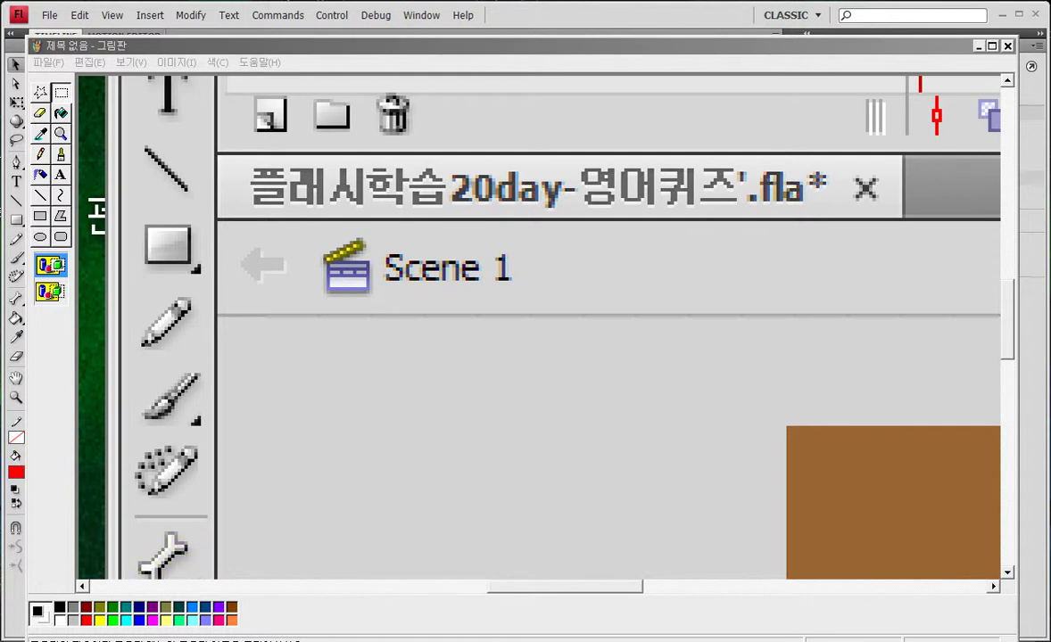
pyautogui.hotkey('alt', 'F4')
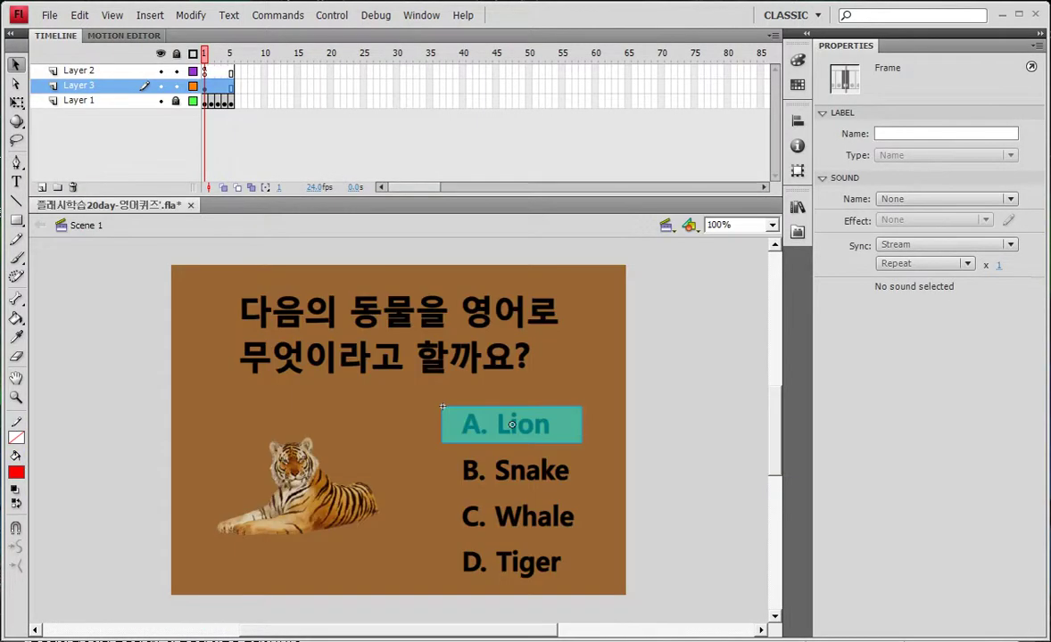
# Select the transparent button over "A. Lion", view its script area in the Actions panel, and close that panel.
pyautogui.click(687, 154)
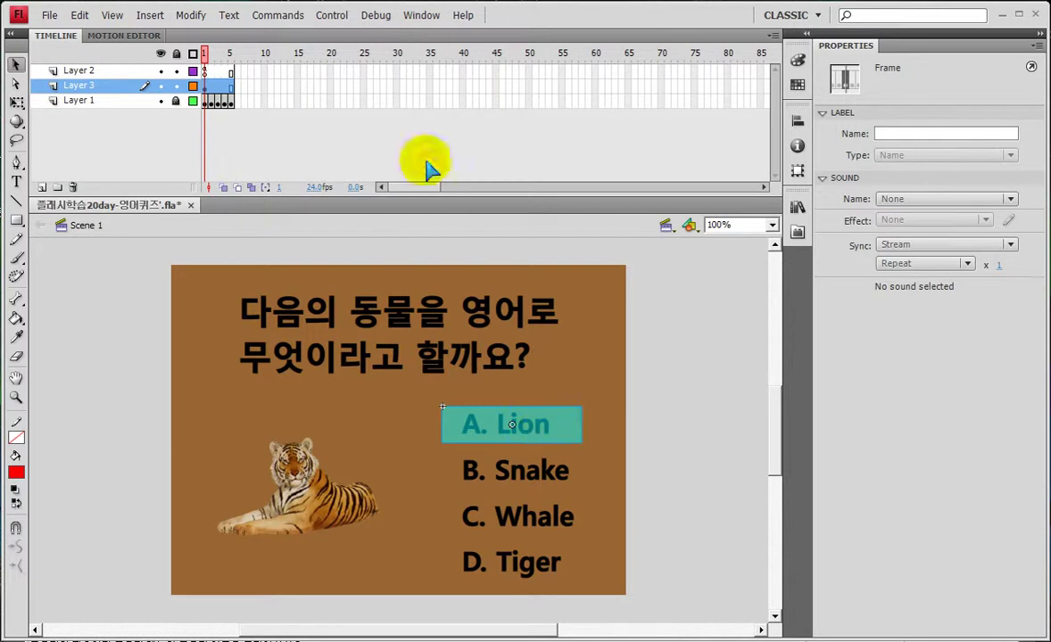
pyautogui.click(424, 15)
pyautogui.click(466, 175)
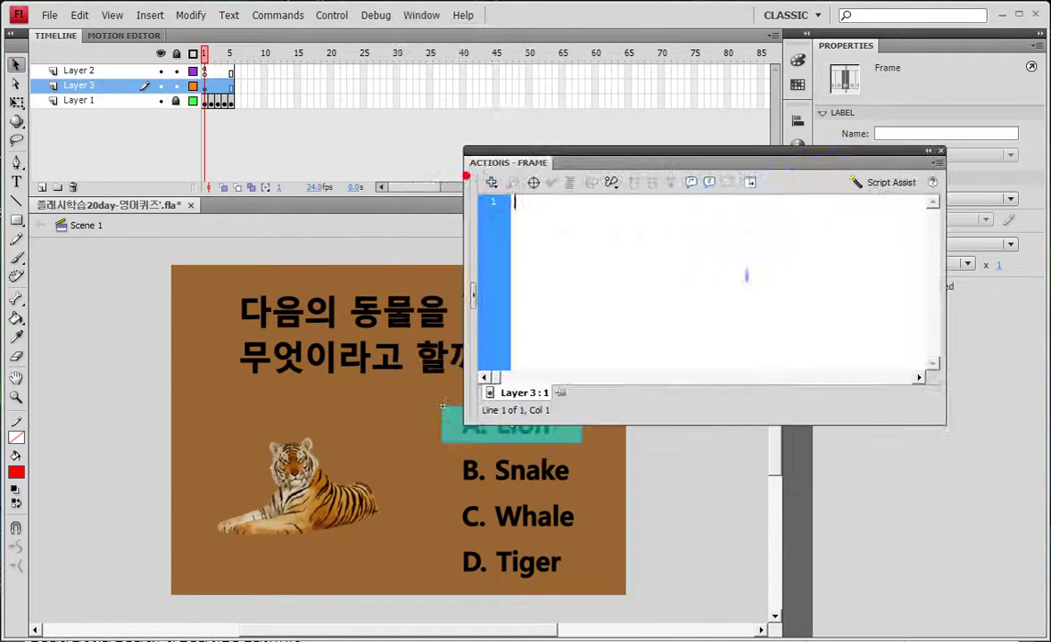
pyautogui.moveTo(813, 165); pyautogui.dragTo(899, 270)
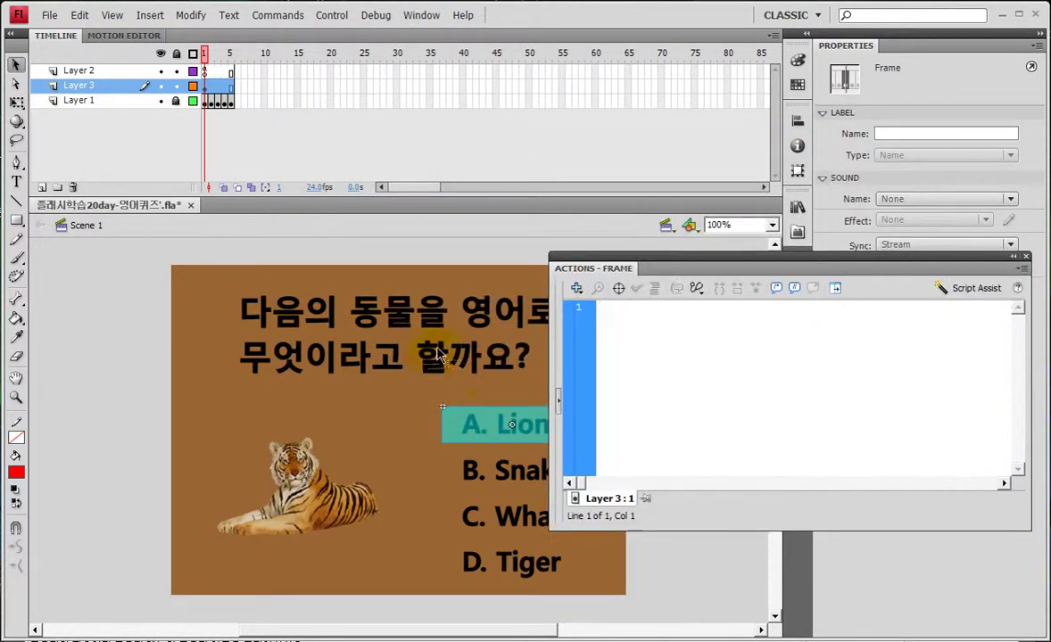
pyautogui.click(490, 431)
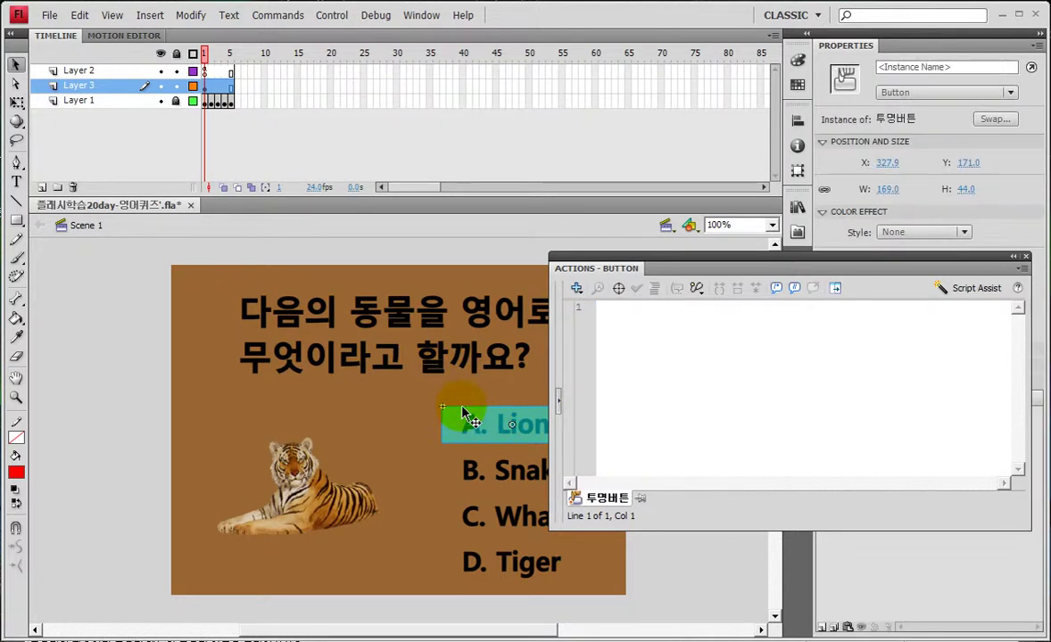
pyautogui.click(1026, 257)
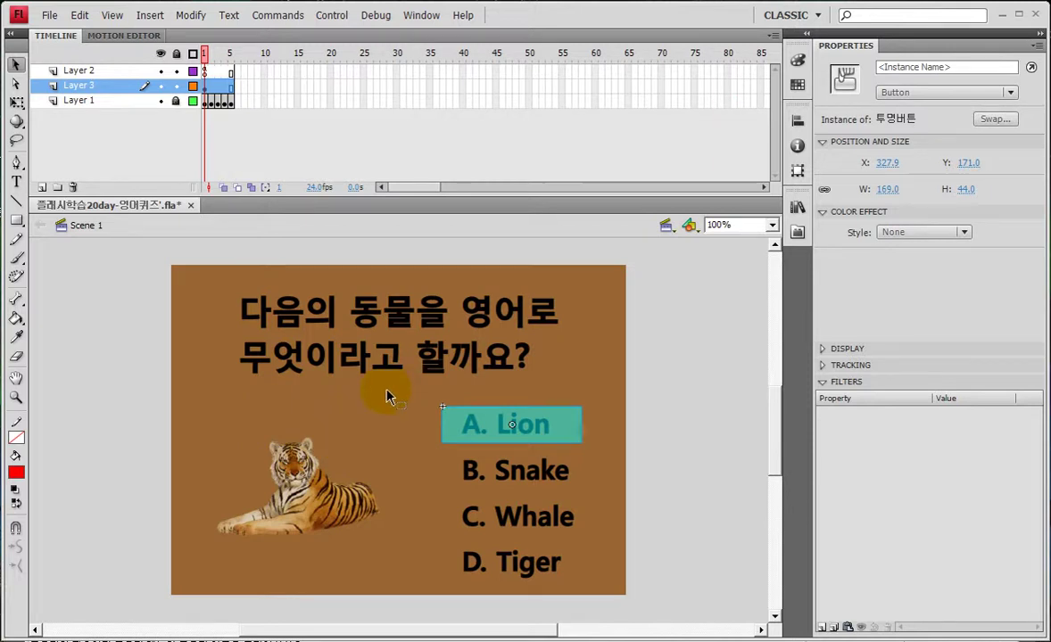
# Show the Behaviors panel for the selected transparent button and place it beside the answer list.
pyautogui.hotkey('ctrl', '2')
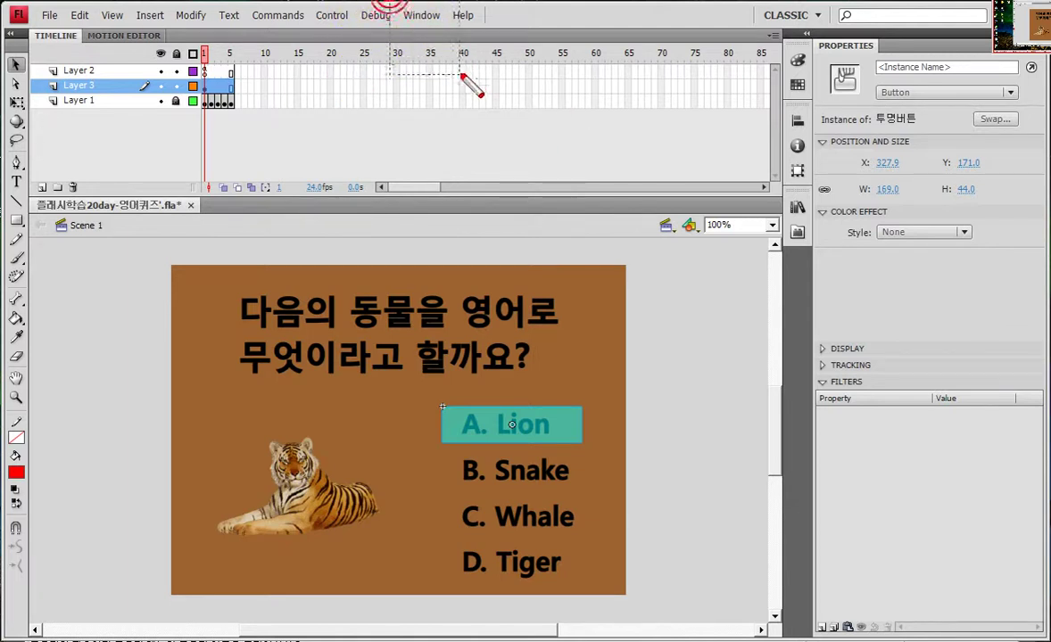
pyautogui.moveTo(469, 78); pyautogui.dragTo(442, 80)
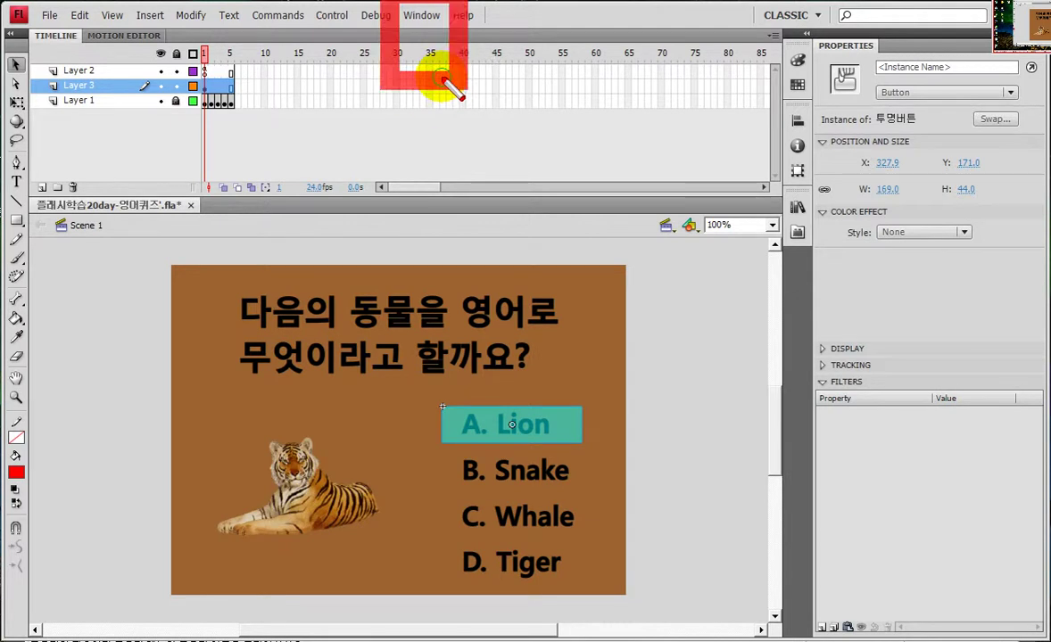
pyautogui.click(418, 16)
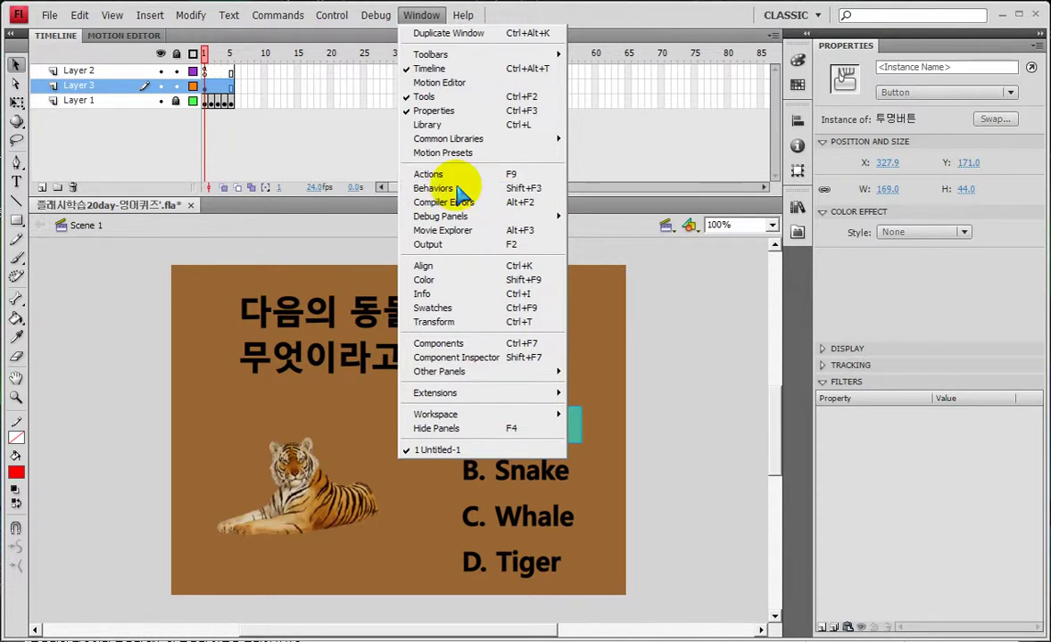
pyautogui.click(458, 190)
pyautogui.moveTo(462, 276); pyautogui.dragTo(698, 263)
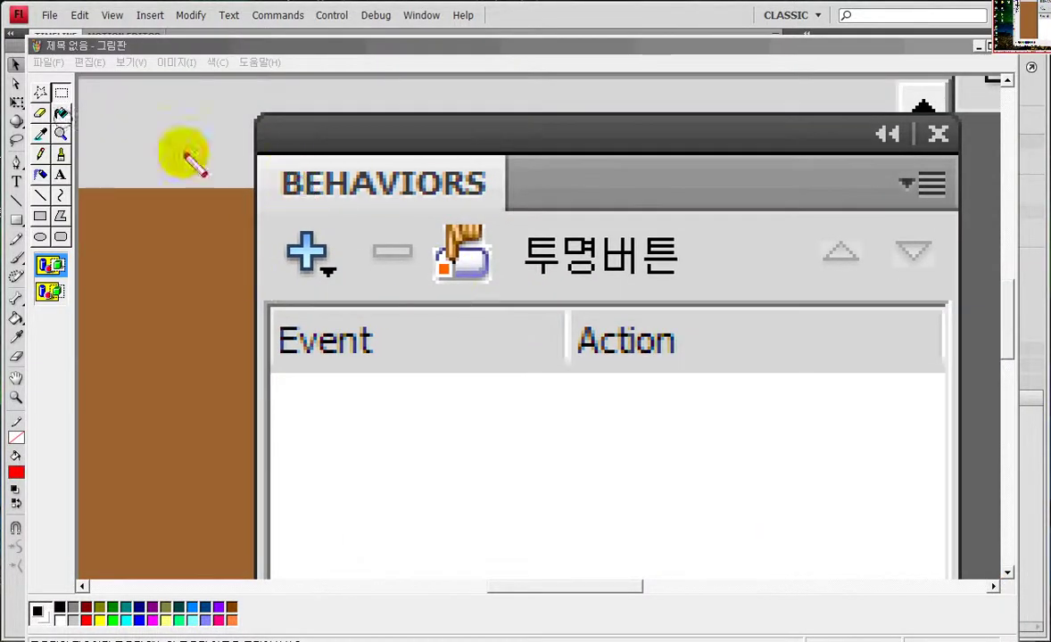
# Examine the add-behavior control and the target name "투명버튼" in the enlarged Behaviors panel capture in Paint.
pyautogui.moveTo(473, 186)
pyautogui.mouseDown()
pyautogui.moveTo(704, 313)
pyautogui.moveTo(745, 317)
pyautogui.mouseUp()
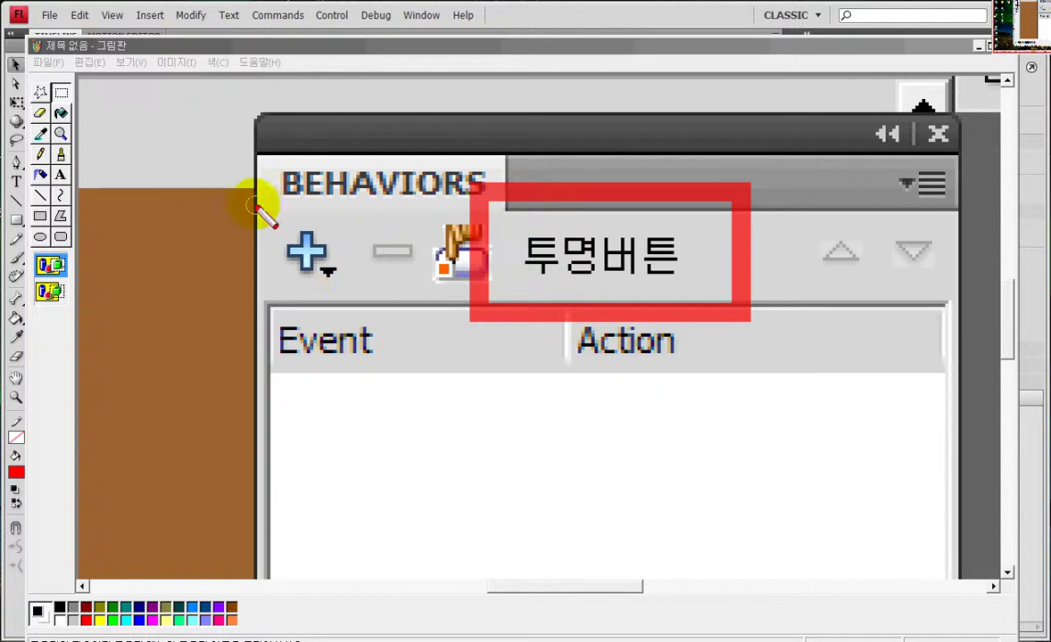
pyautogui.moveTo(248, 193)
pyautogui.mouseDown()
pyautogui.moveTo(366, 299)
pyautogui.moveTo(366, 318)
pyautogui.mouseUp()
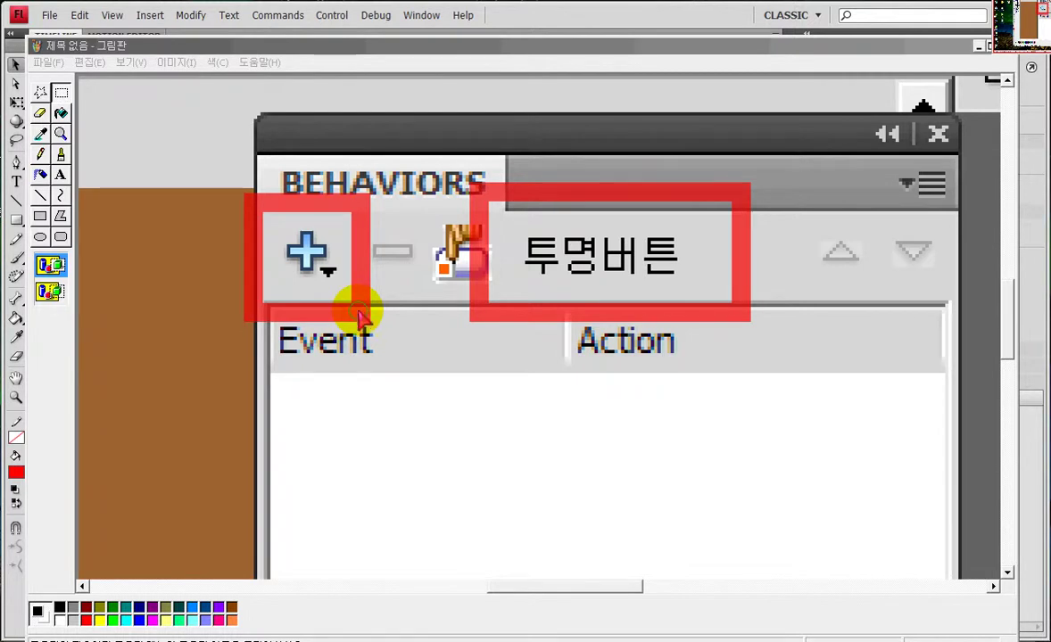
pyautogui.press('Escape')
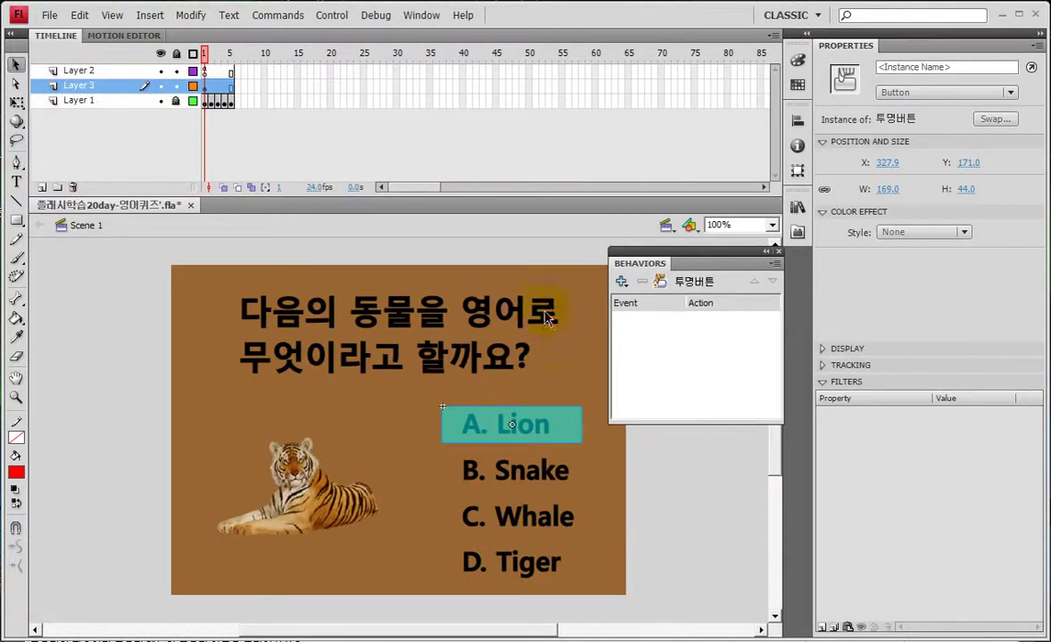
pyautogui.hotkey('alt', 'Tab')
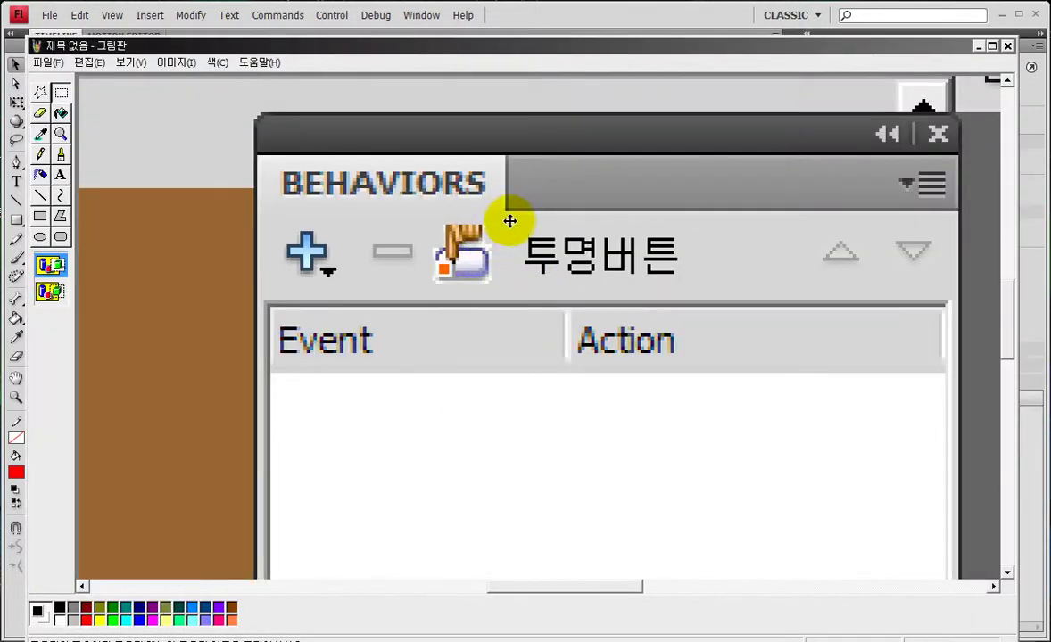
pyautogui.moveTo(432, 193); pyautogui.dragTo(741, 323)
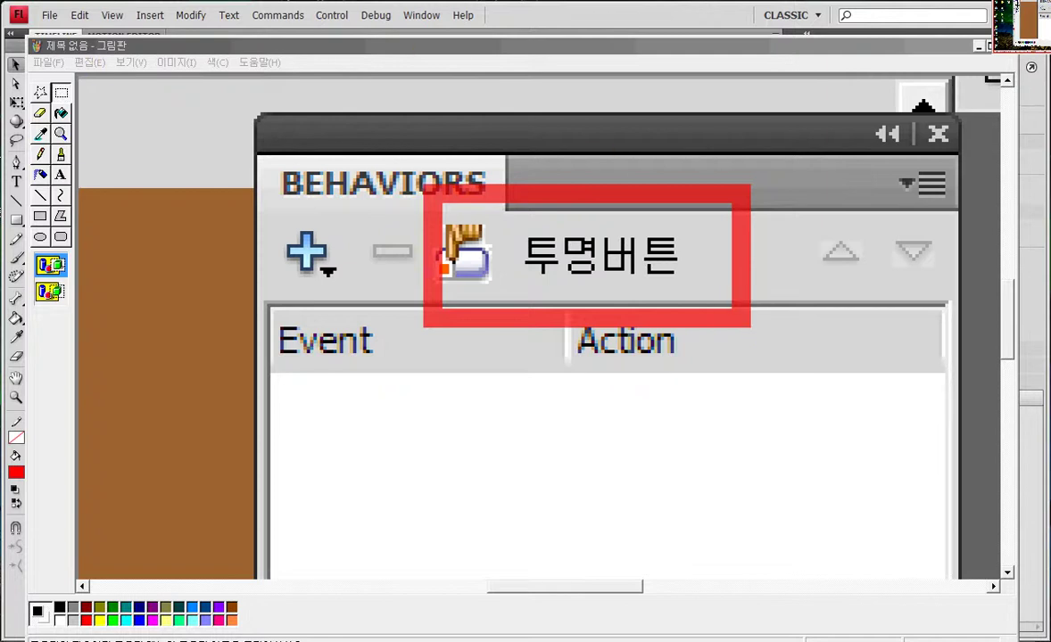
# Enlarge the "A. Lion" answer in the Paint capture and examine the selected transparent button over it.
pyautogui.click(58, 132)
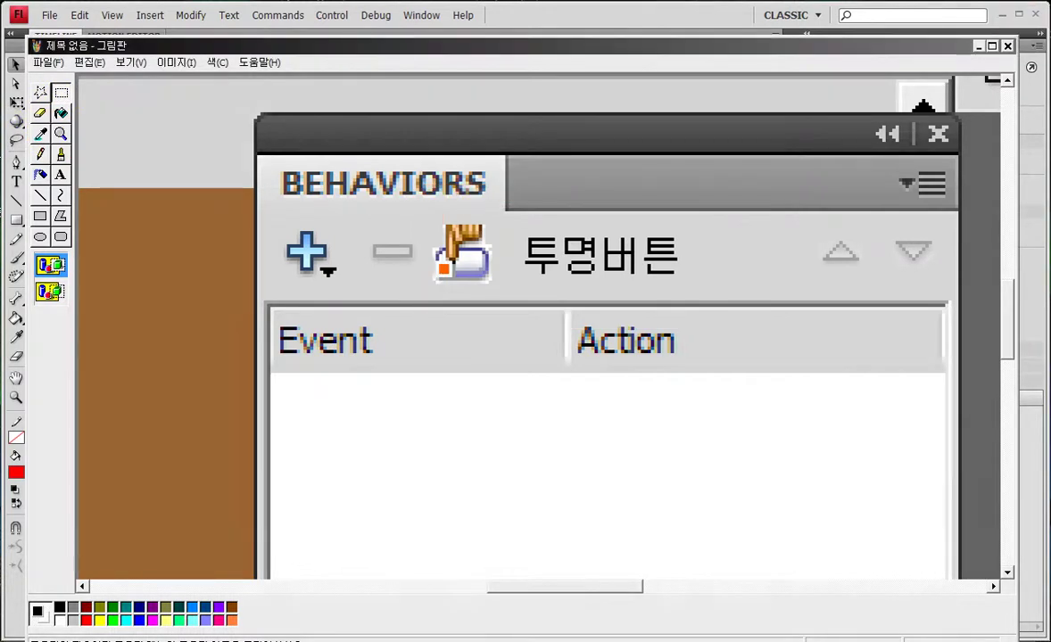
pyautogui.click(326, 327)
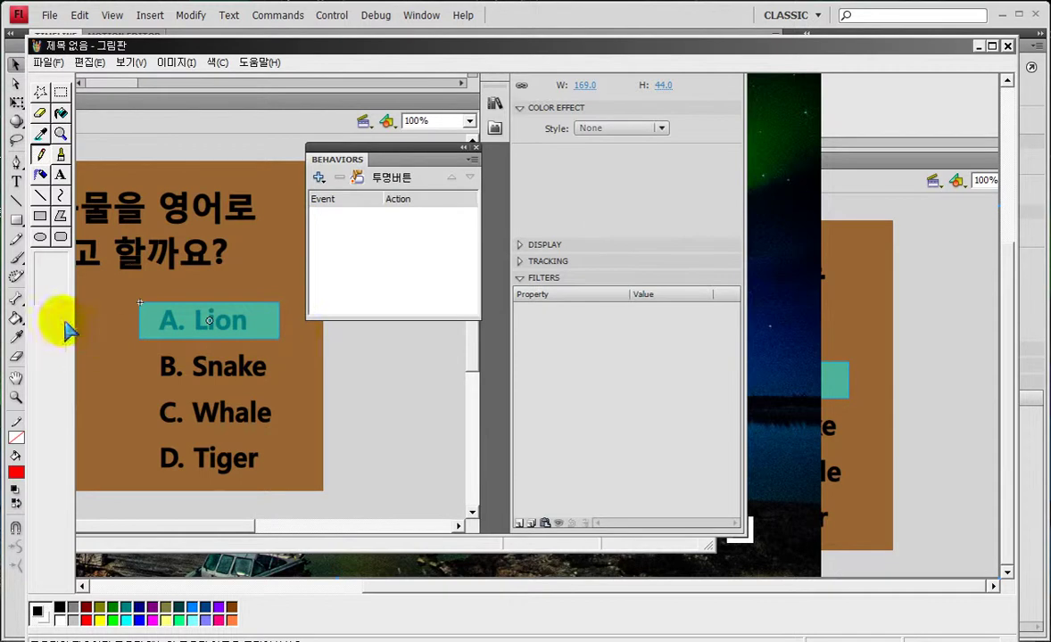
pyautogui.click(16, 397)
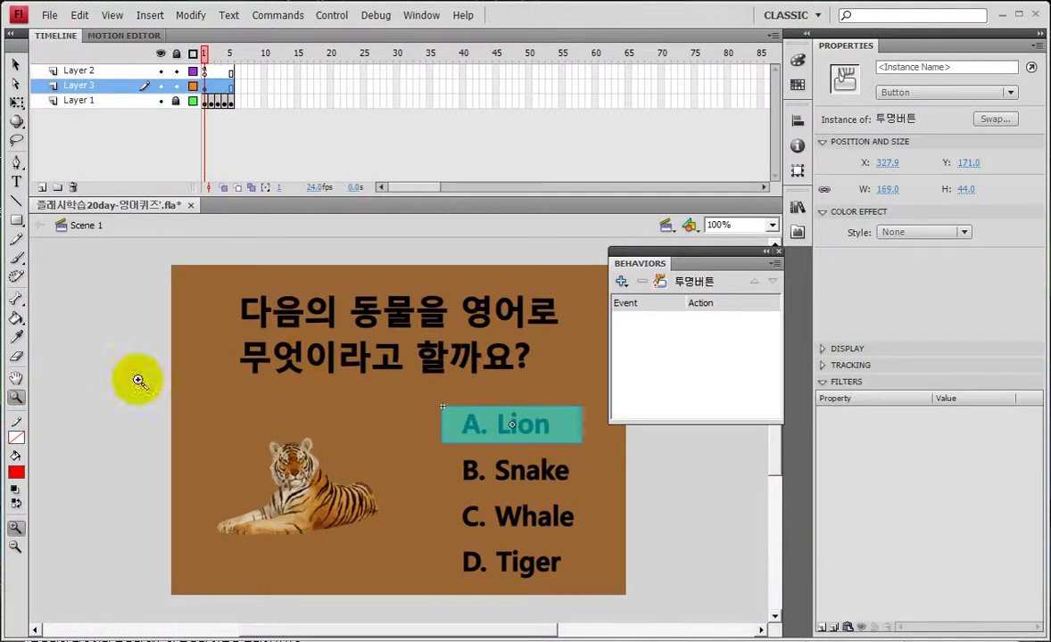
pyautogui.hotkey('alt', 'Tab')
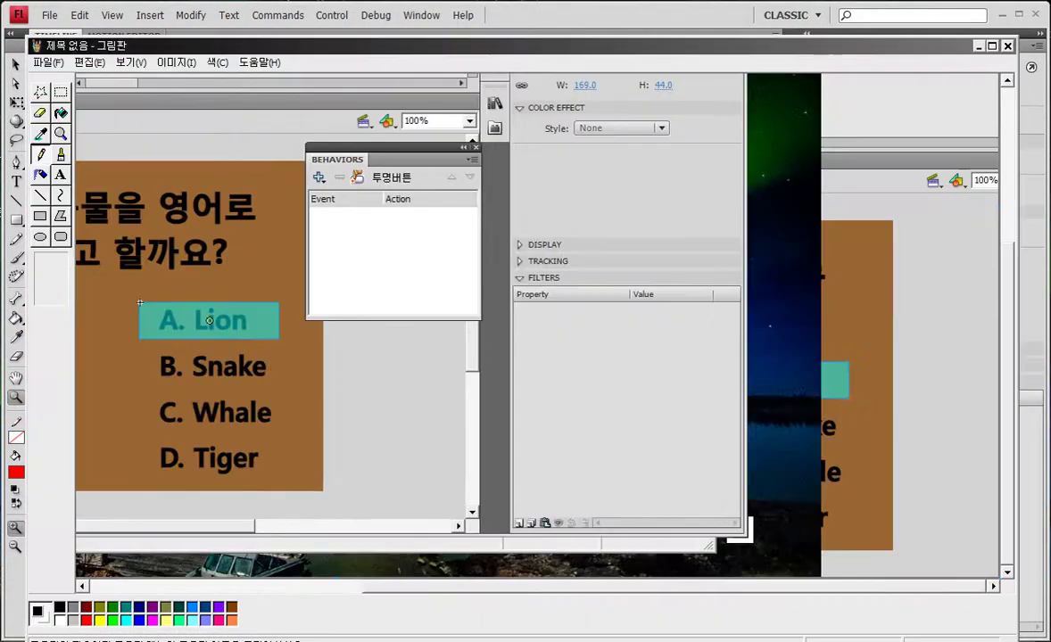
pyautogui.click(60, 134)
pyautogui.click(214, 322)
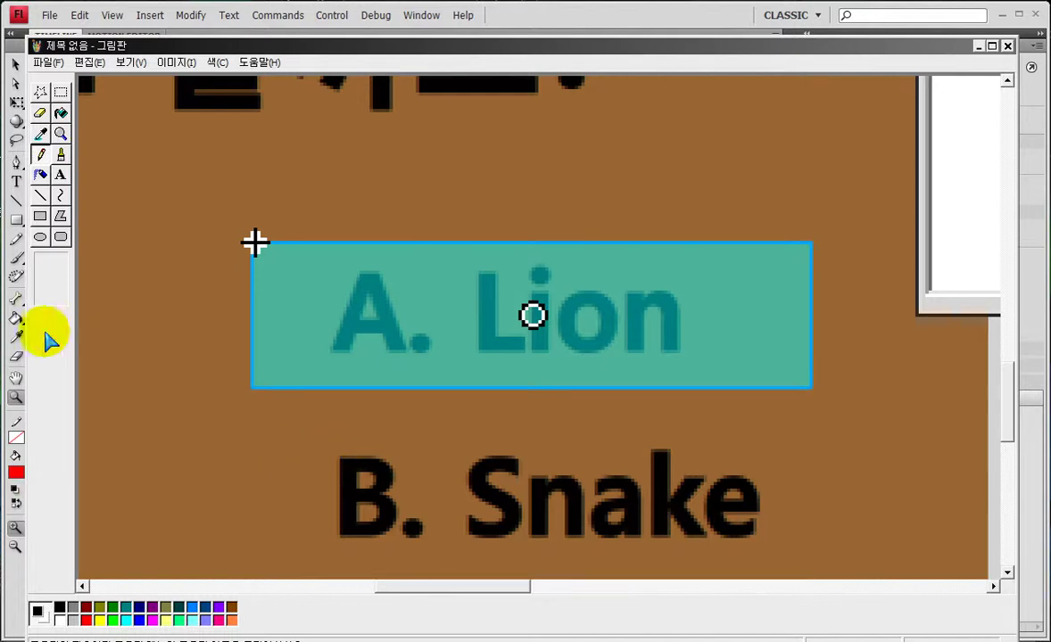
# Examine the button icon beside the target name "투명버튼" in the enlarged Behaviors panel capture in Paint.
pyautogui.click(15, 379)
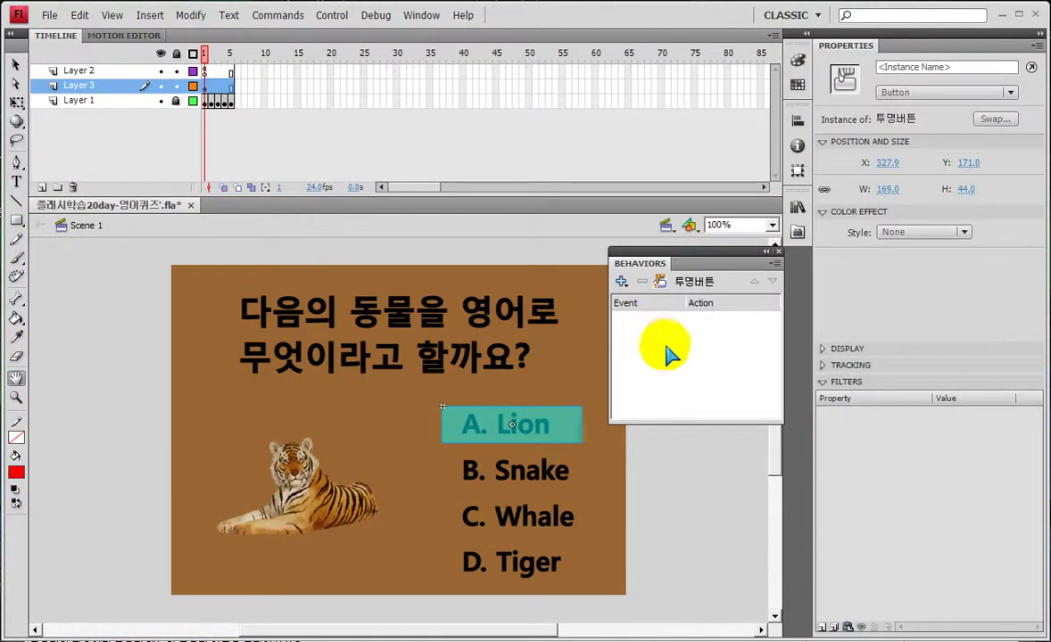
pyautogui.hotkey('alt', 'Tab')
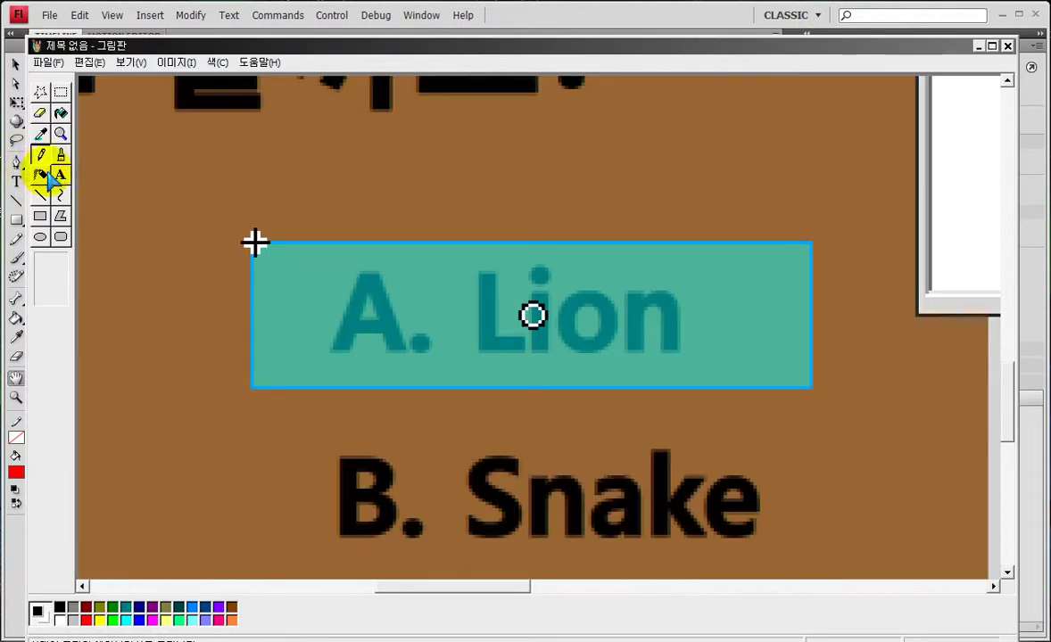
pyautogui.moveTo(446, 586); pyautogui.dragTo(582, 590)
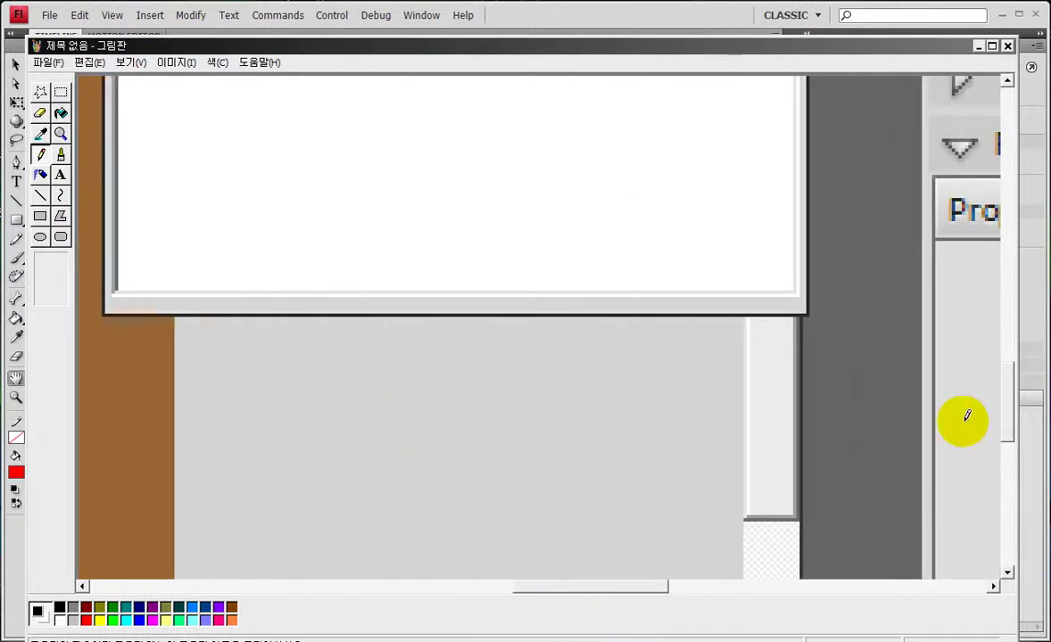
pyautogui.moveTo(1009, 433); pyautogui.dragTo(980, 342)
pyautogui.hotkey('ctrl', '2')
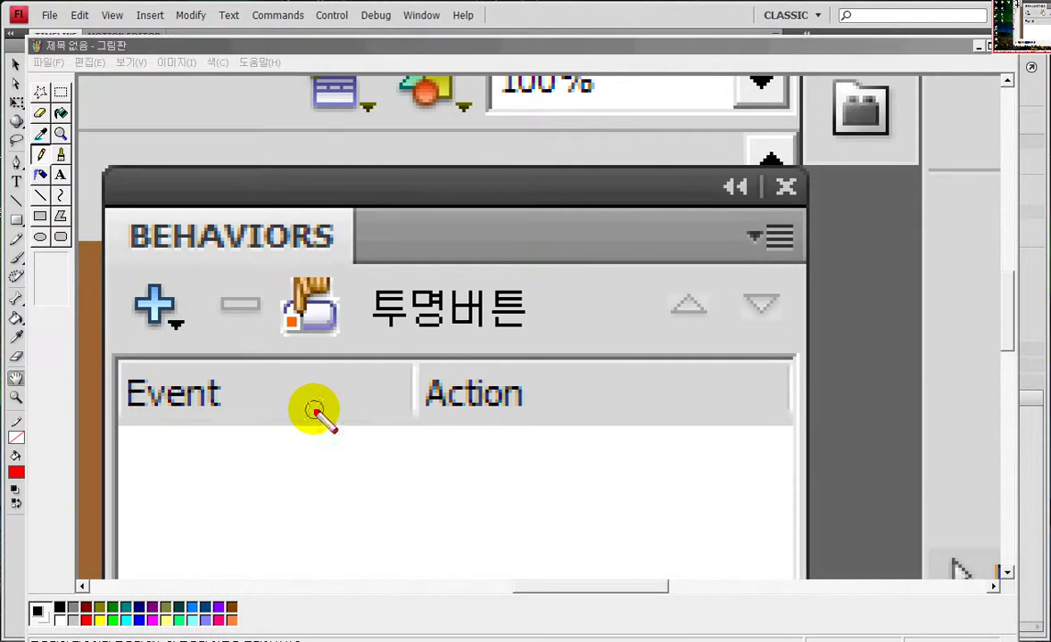
pyautogui.moveTo(246, 262)
pyautogui.mouseDown()
pyautogui.moveTo(250, 295)
pyautogui.moveTo(381, 375)
pyautogui.mouseUp()
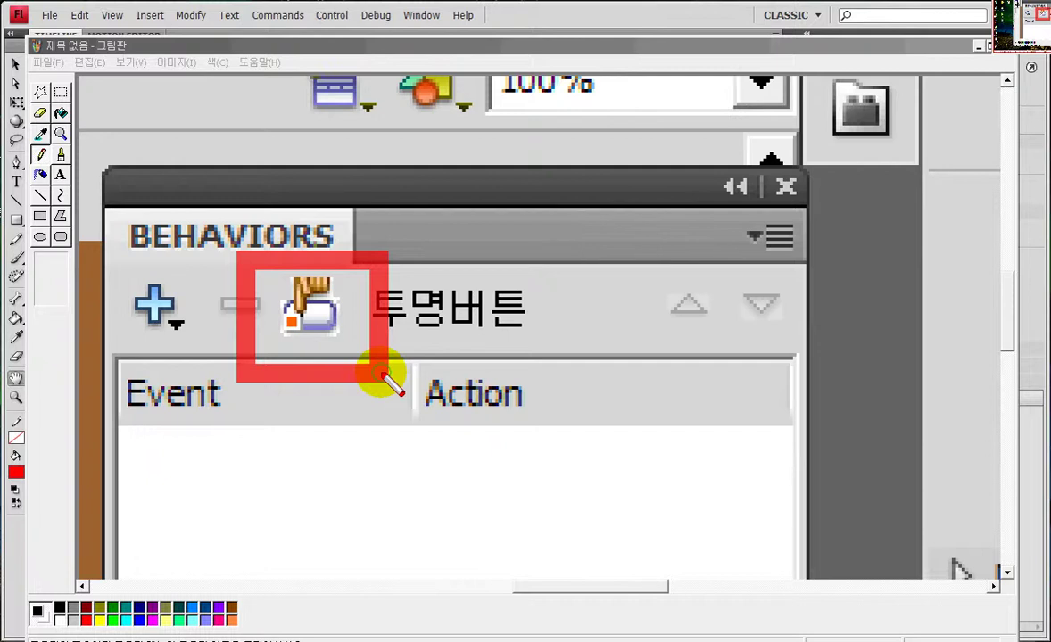
pyautogui.press('Escape')
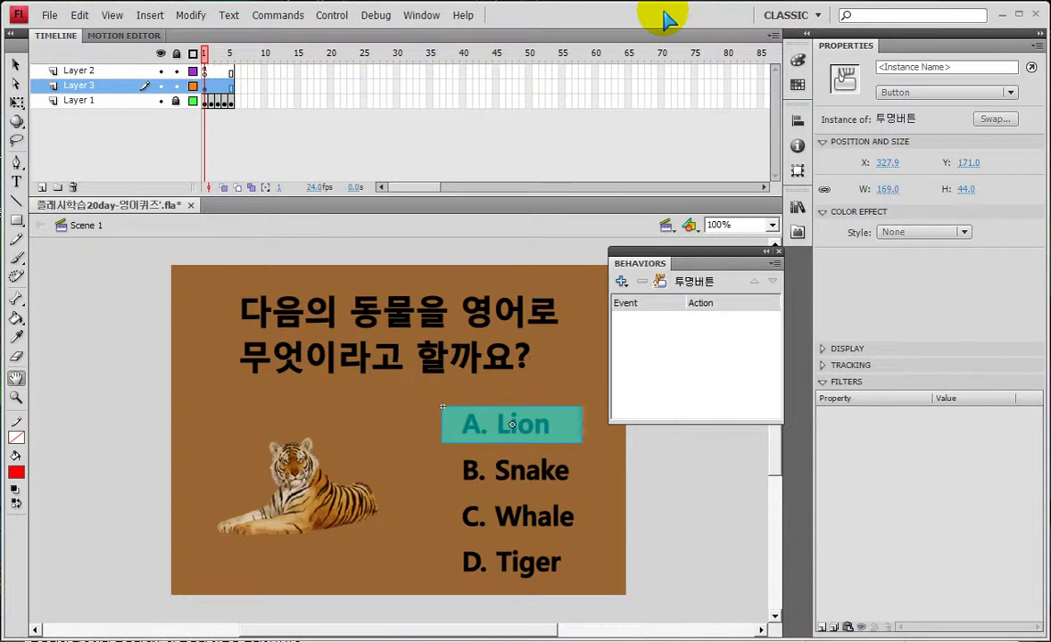
# Choose the Movieclip behavior "Goto and Stop at frame or label" for the transparent button over "A. Lion".
pyautogui.click(622, 283)
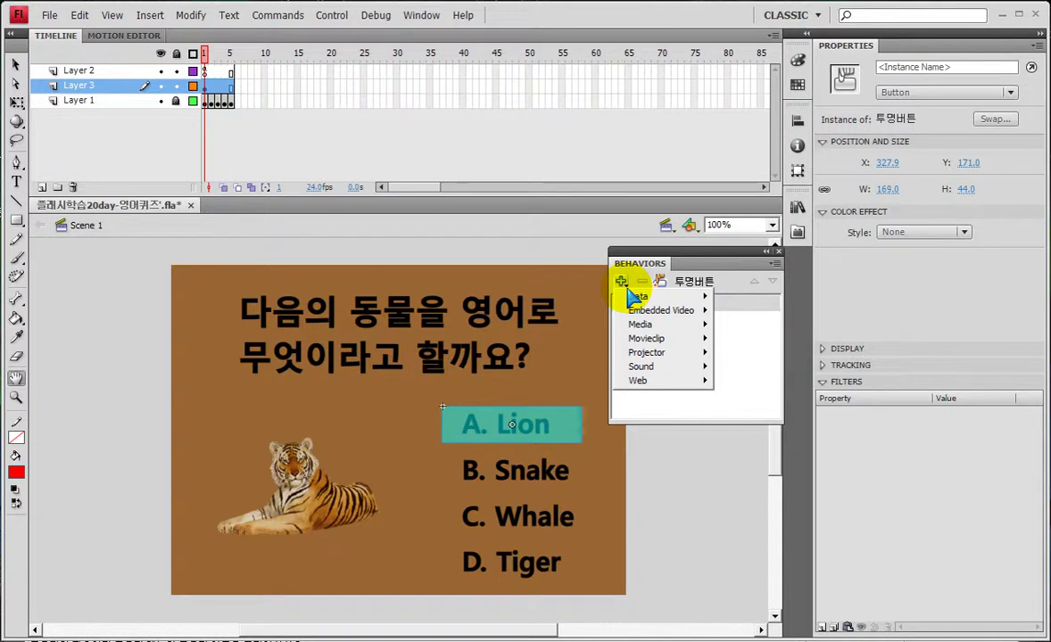
pyautogui.moveTo(648, 342)
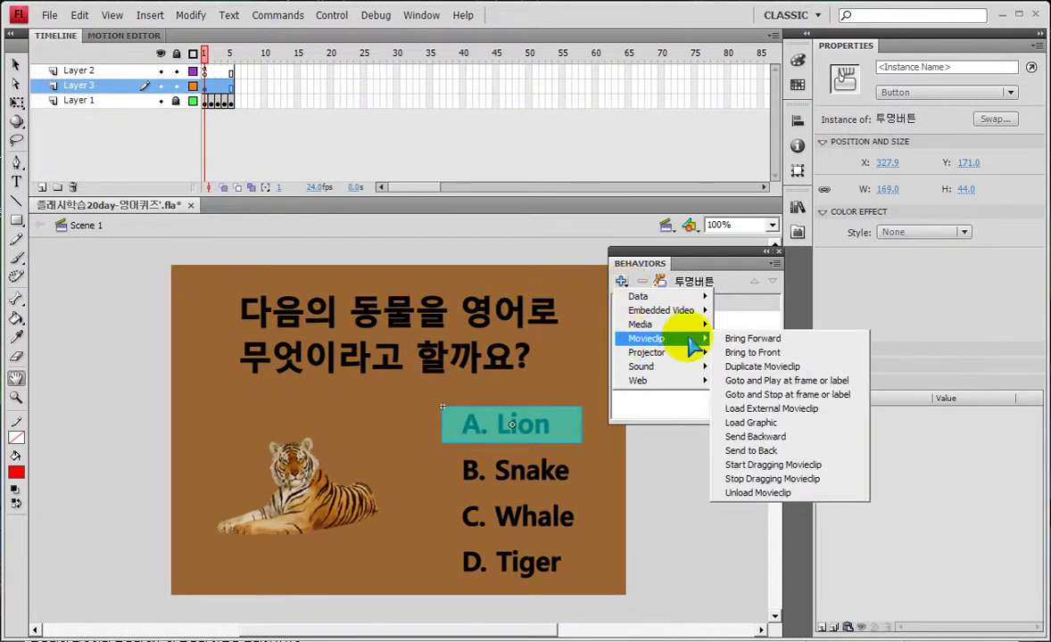
pyautogui.click(817, 395)
pyautogui.hotkey('alt', 'Tab')
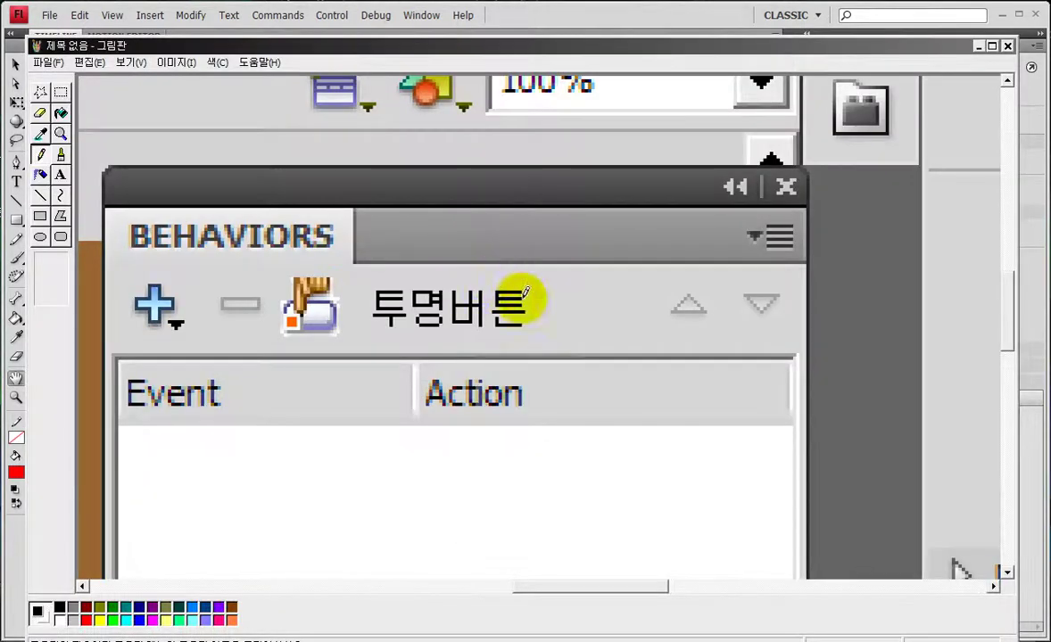
pyautogui.hotkey('ctrl', 'v')
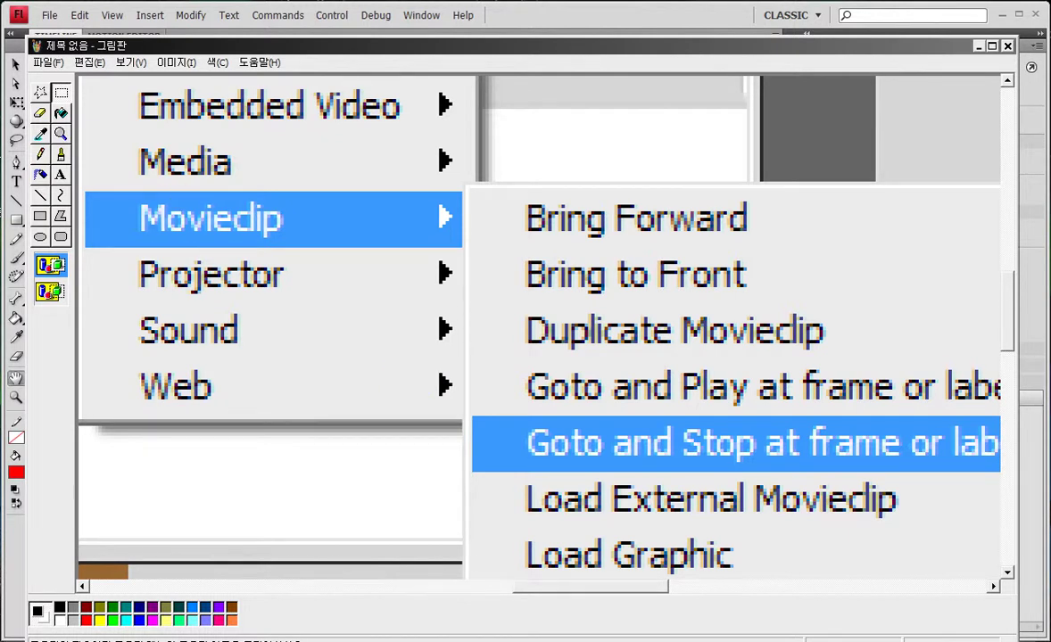
pyautogui.click(679, 444)
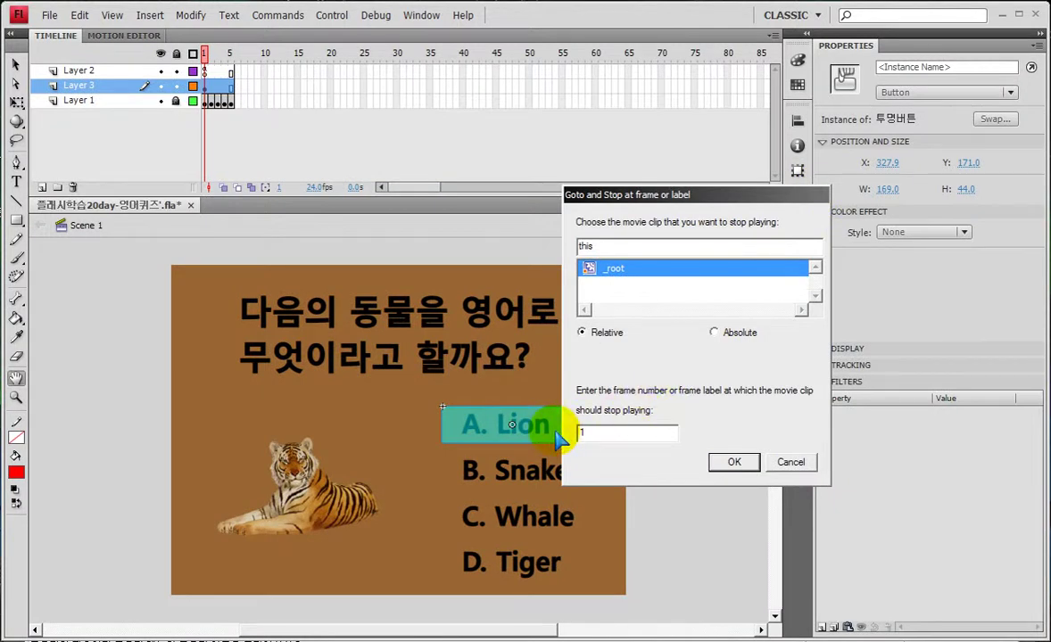
# Set the behavior's stop frame to 2 with _root as the relative target, and apply it to the "A. Lion" button.
pyautogui.doubleClick(603, 433)
pyautogui.write('2')
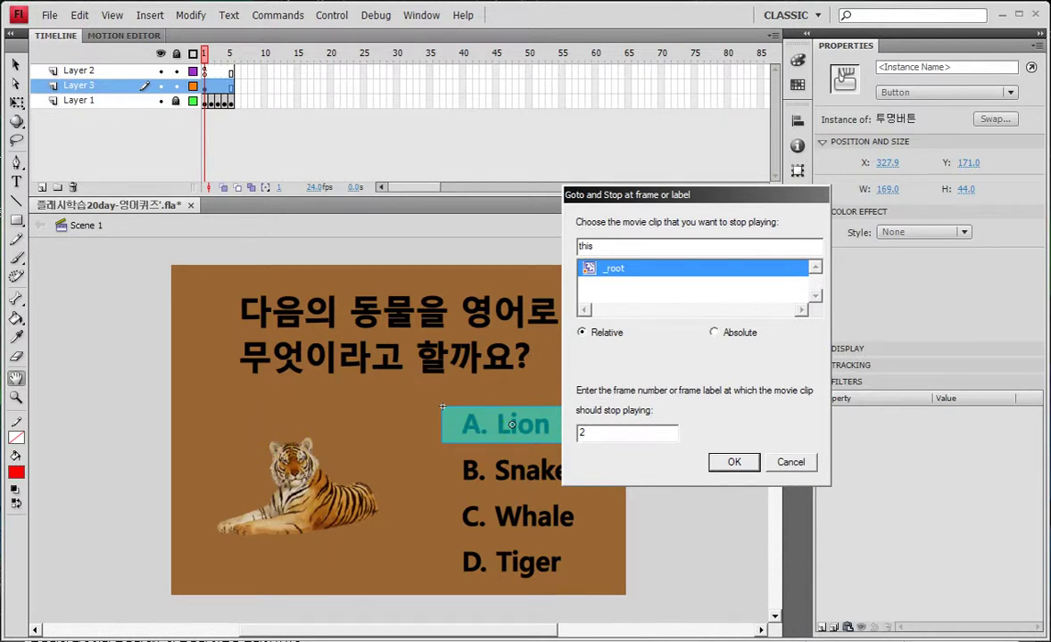
pyautogui.hotkey('alt', 'Tab')
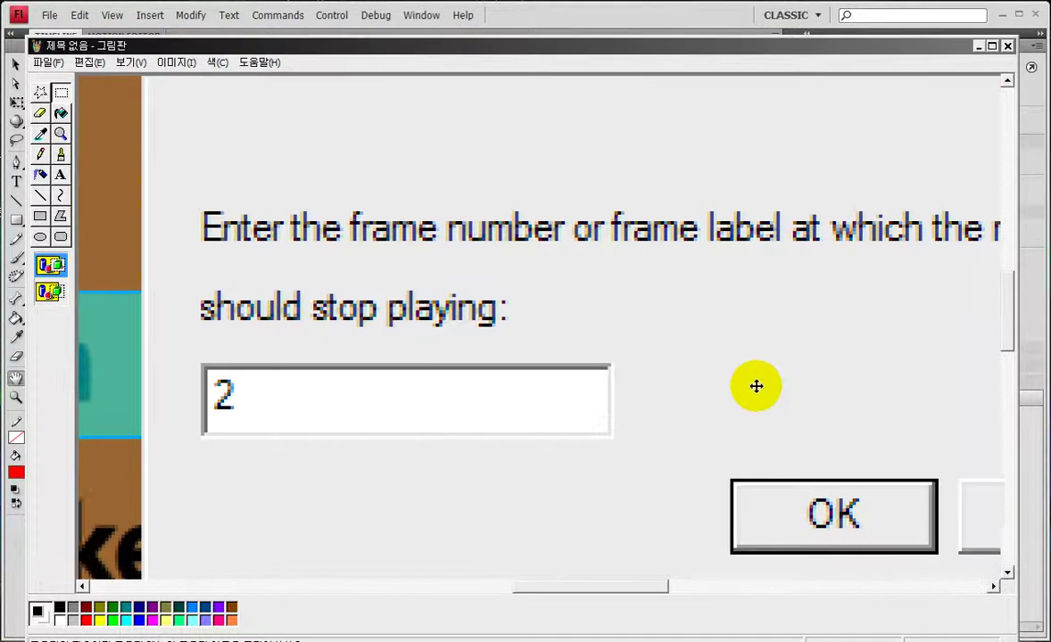
pyautogui.moveTo(108, 306); pyautogui.dragTo(361, 466)
pyautogui.moveTo(629, 402); pyautogui.dragTo(917, 560)
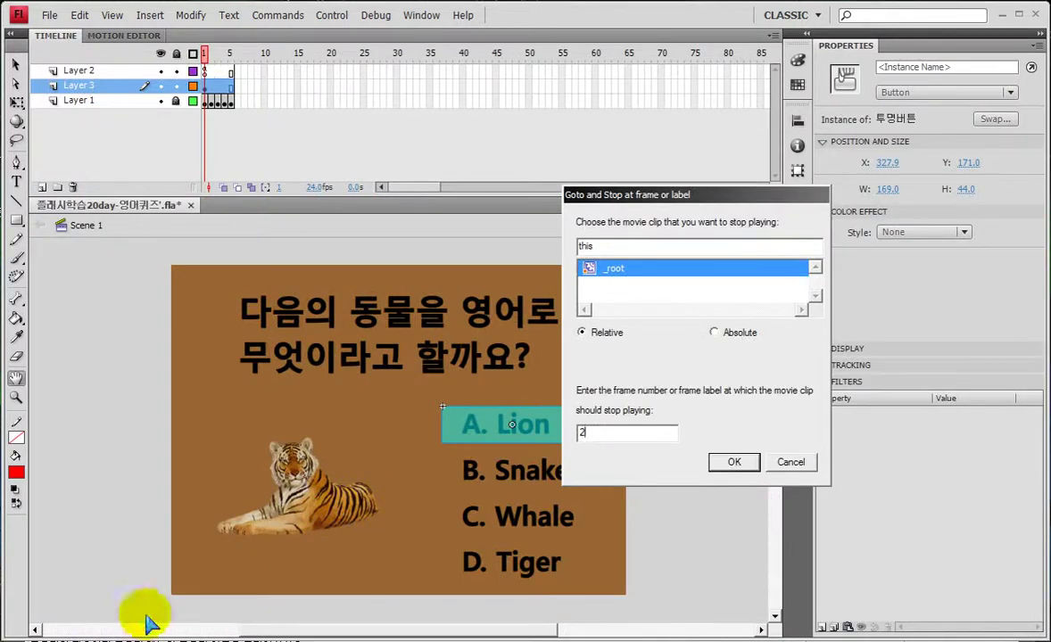
pyautogui.click(734, 464)
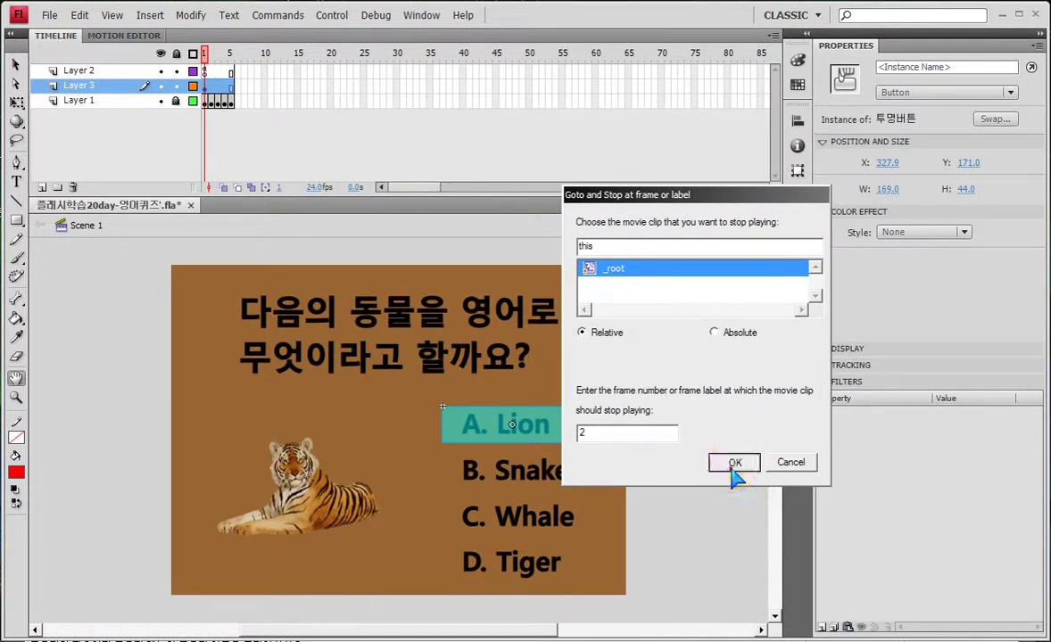
# Save the quiz and test the "A. Lion" answer button in the exported movie, closing the test window when done.
pyautogui.hotkey('ctrl', 's')
pyautogui.hotkey('ctrl', 'Return')
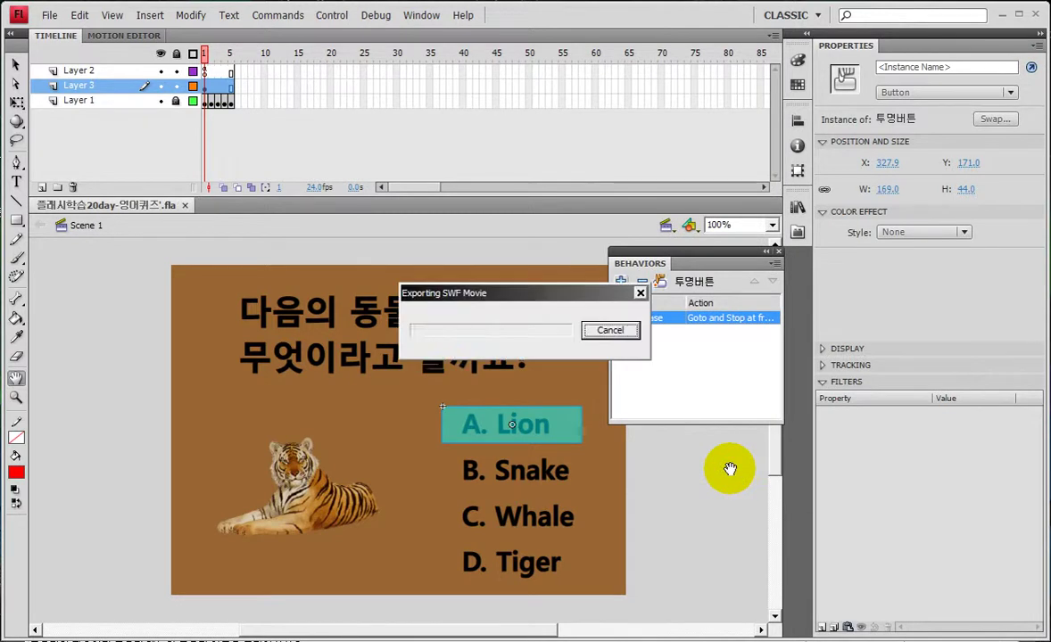
pyautogui.click(914, 330)
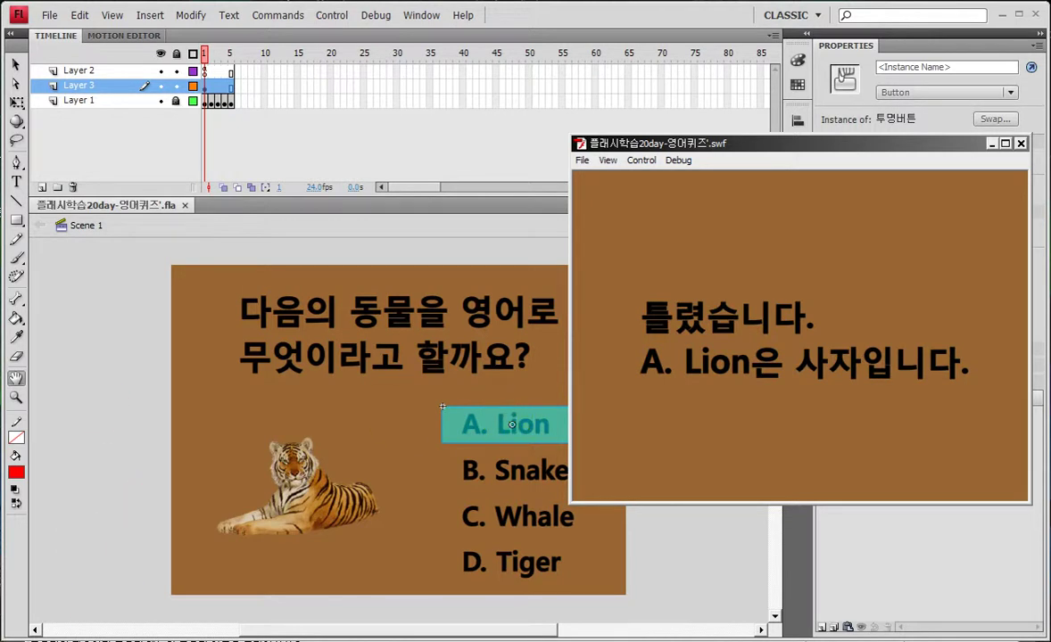
pyautogui.hotkey('alt', 'Tab')
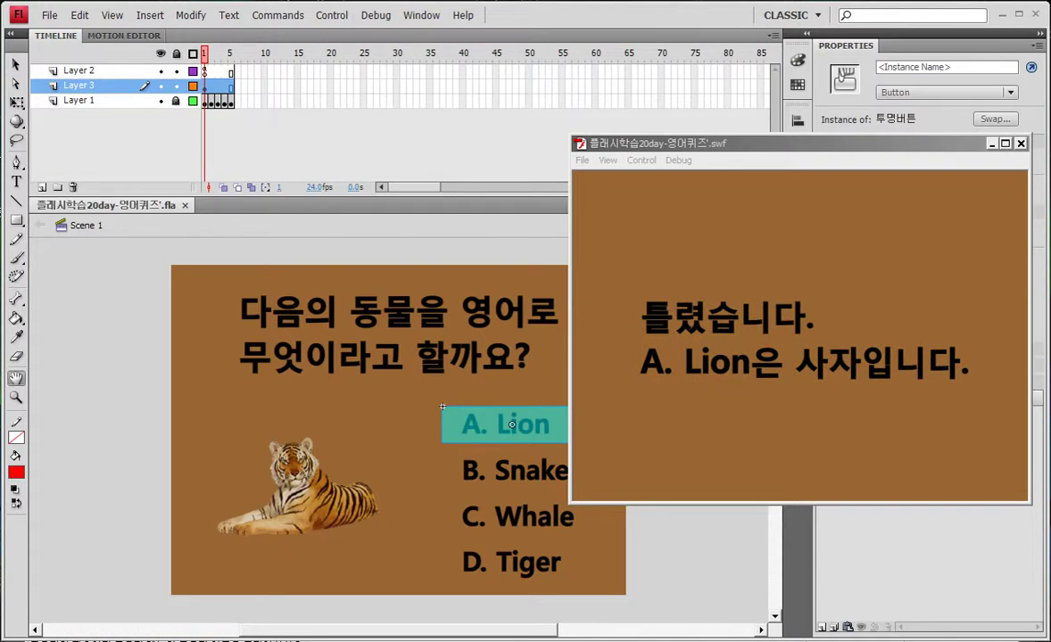
pyautogui.click(1021, 143)
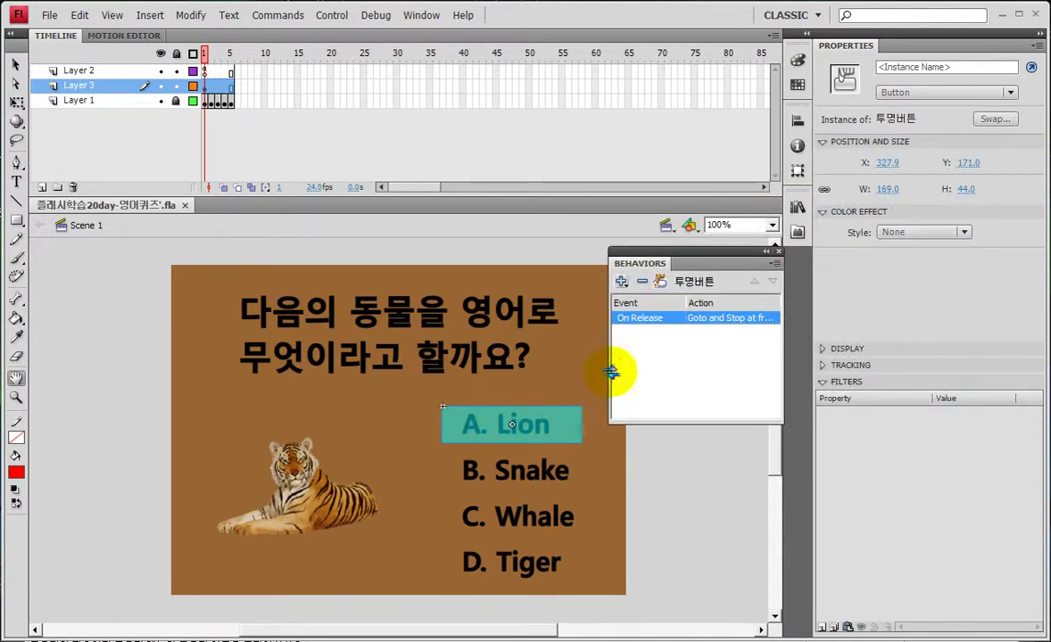
# Widen the Behaviors panel and examine the On Release event and its Goto and Stop action in an enlarged Paint capture.
pyautogui.moveTo(610, 370); pyautogui.dragTo(548, 378)
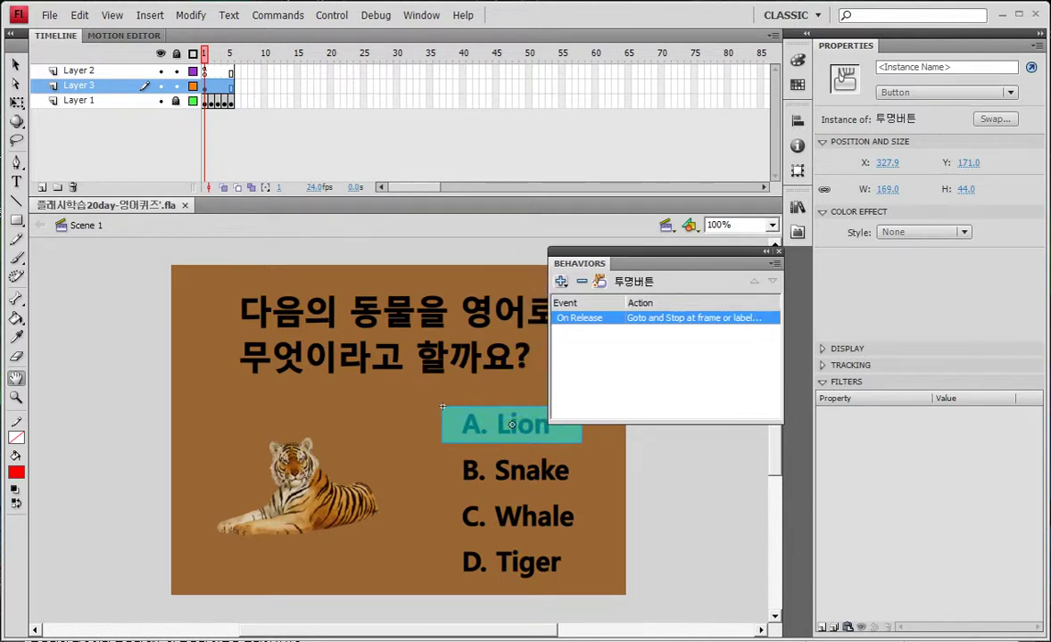
pyautogui.hotkey('alt', 'Tab')
pyautogui.click(473, 482)
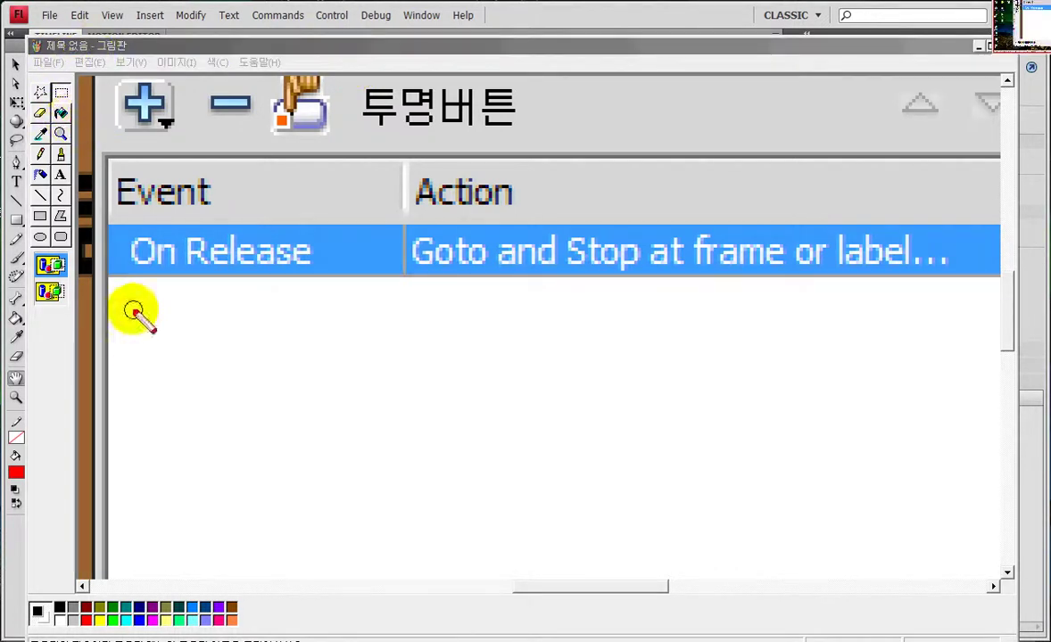
pyautogui.moveTo(114, 212); pyautogui.dragTo(328, 310)
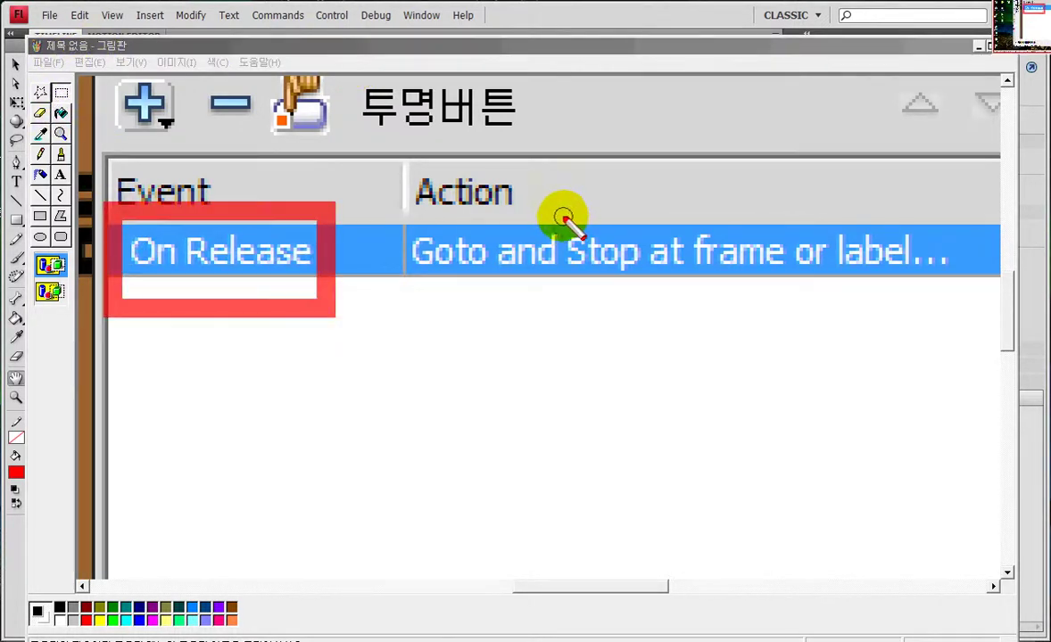
pyautogui.moveTo(392, 196); pyautogui.dragTo(665, 326)
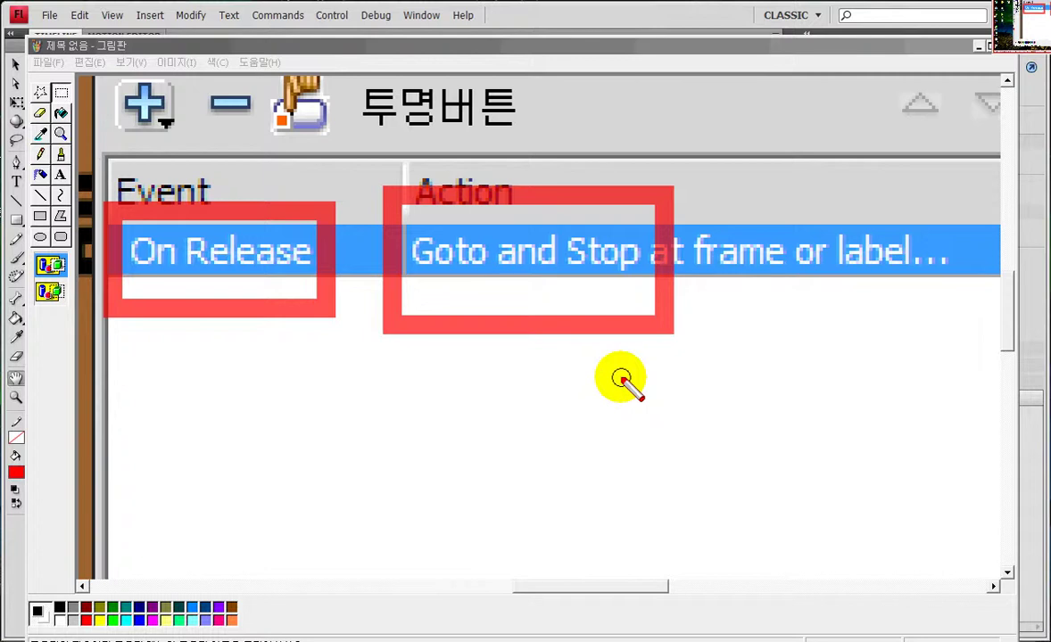
pyautogui.moveTo(667, 186)
pyautogui.mouseDown()
pyautogui.moveTo(821, 317)
pyautogui.moveTo(828, 344)
pyautogui.mouseUp()
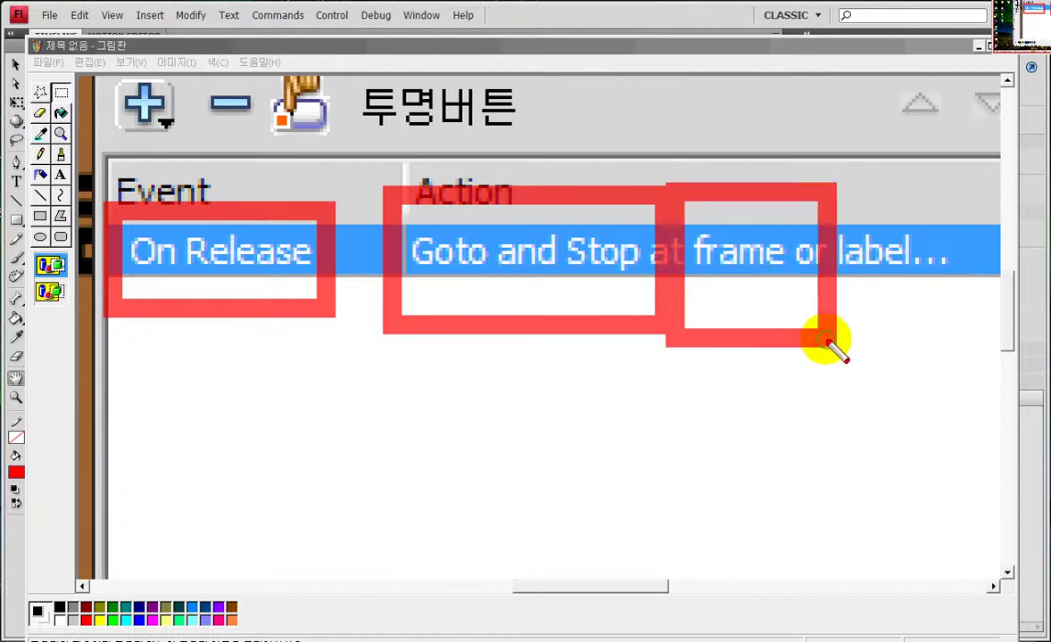
pyautogui.moveTo(791, 439)
pyautogui.mouseDown()
pyautogui.moveTo(867, 377)
pyautogui.moveTo(813, 534)
pyautogui.moveTo(939, 529)
pyautogui.mouseUp()
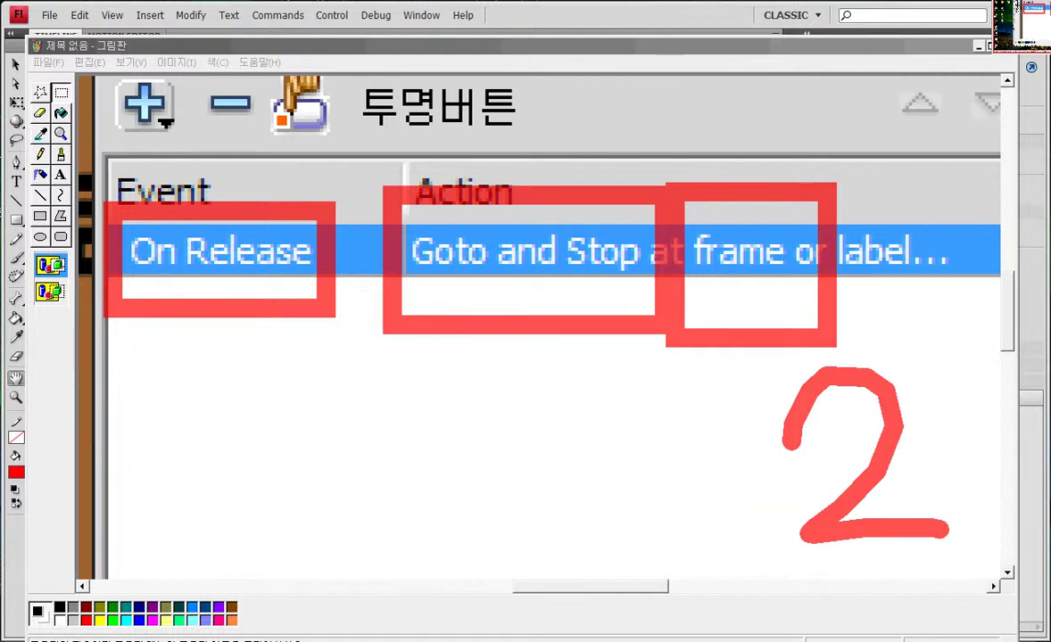
pyautogui.press('Escape')
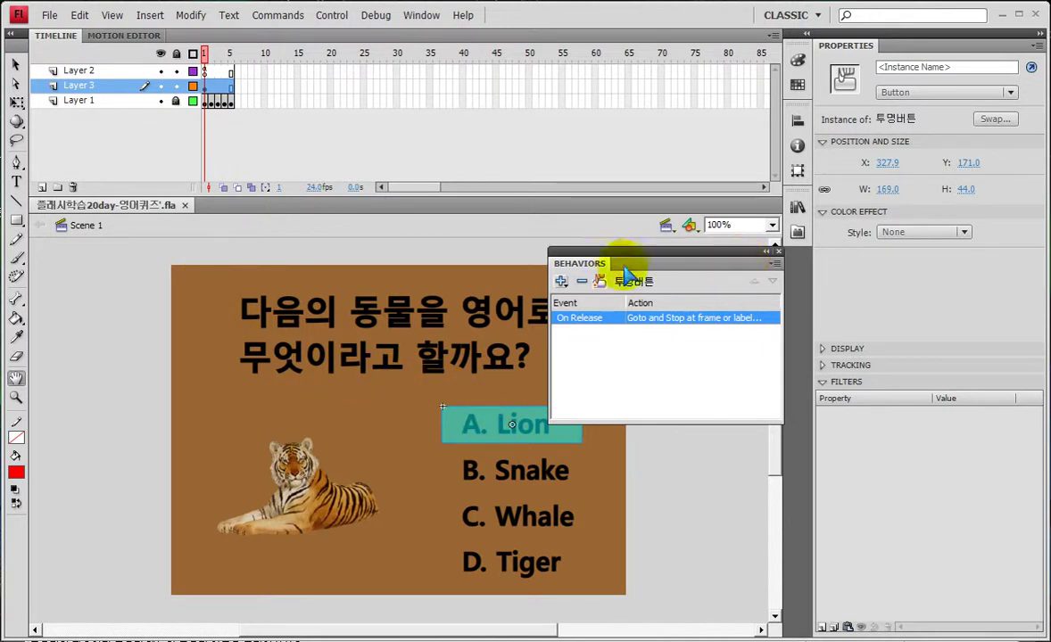
# Move the Behaviors panel clear of the answer list and show the "A. Lion" button's script in the Actions panel.
pyautogui.moveTo(564, 253); pyautogui.dragTo(709, 257)
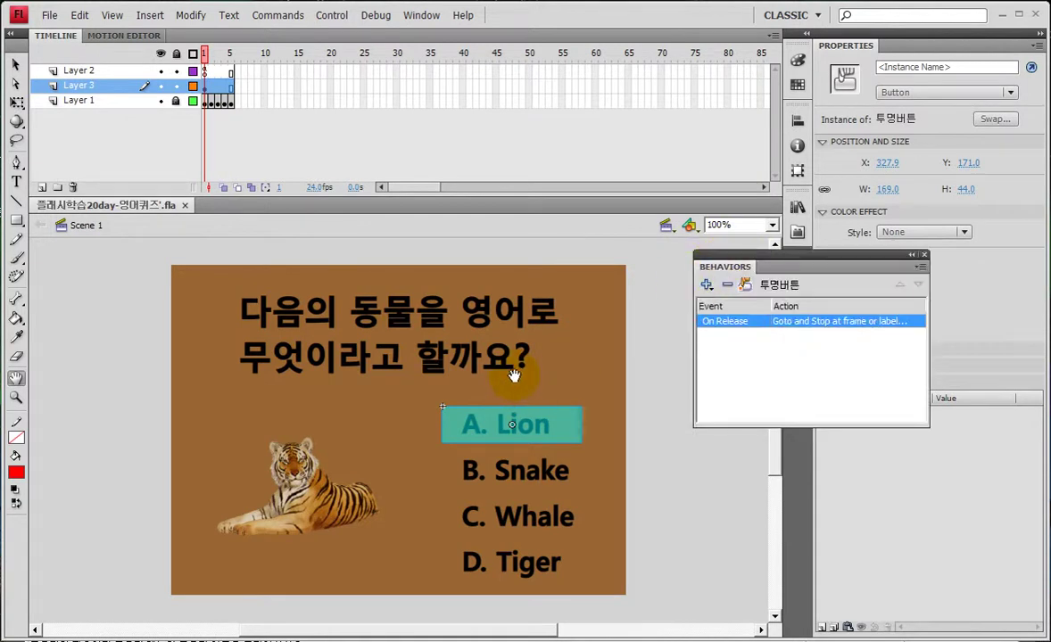
pyautogui.click(15, 64)
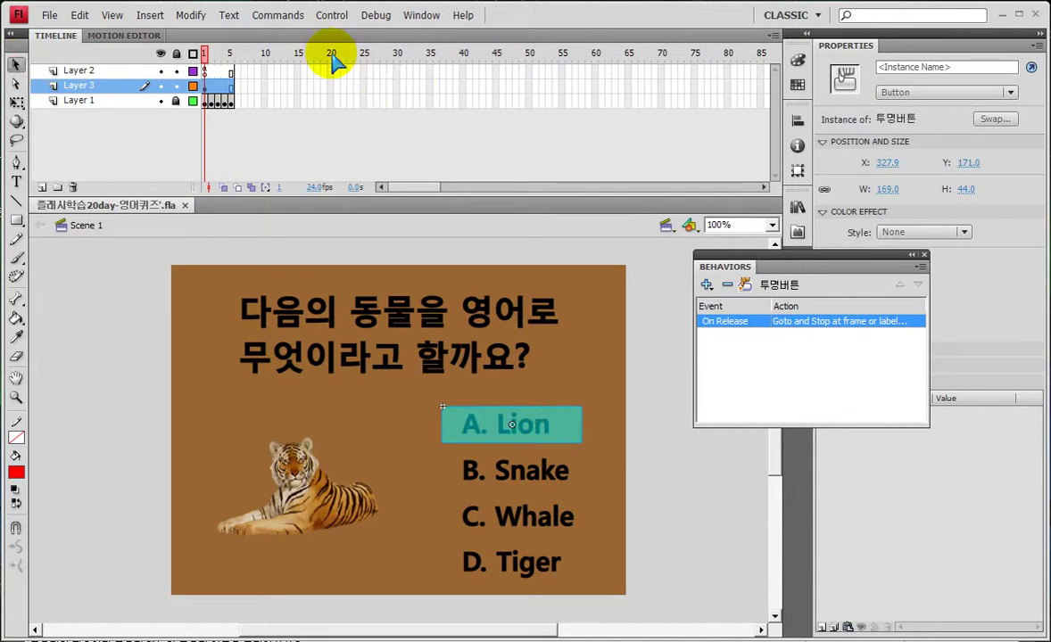
pyautogui.click(419, 15)
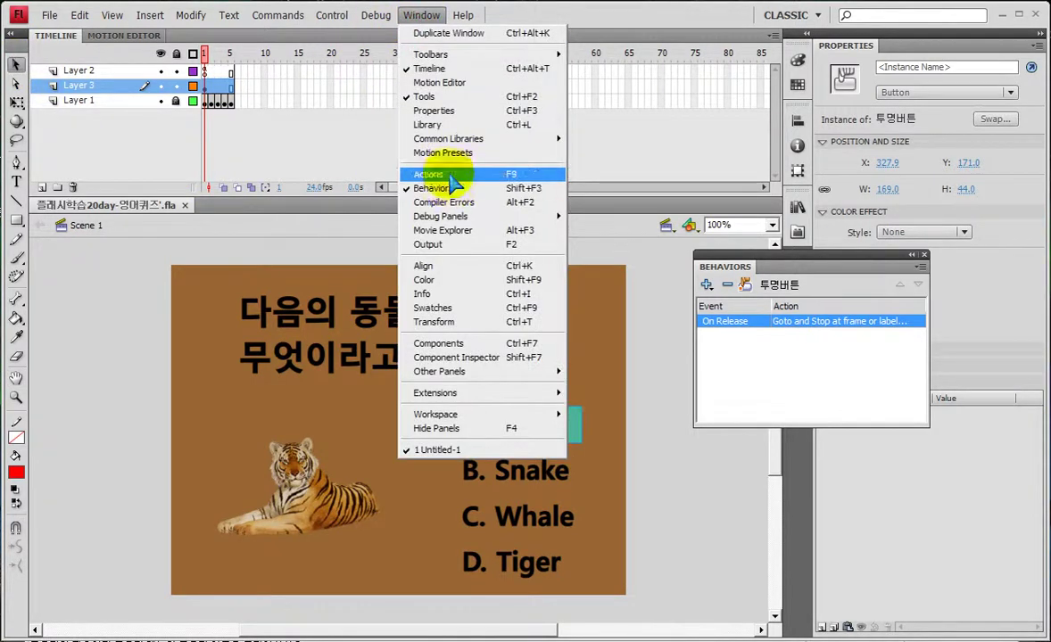
pyautogui.click(446, 175)
pyautogui.press('F9')
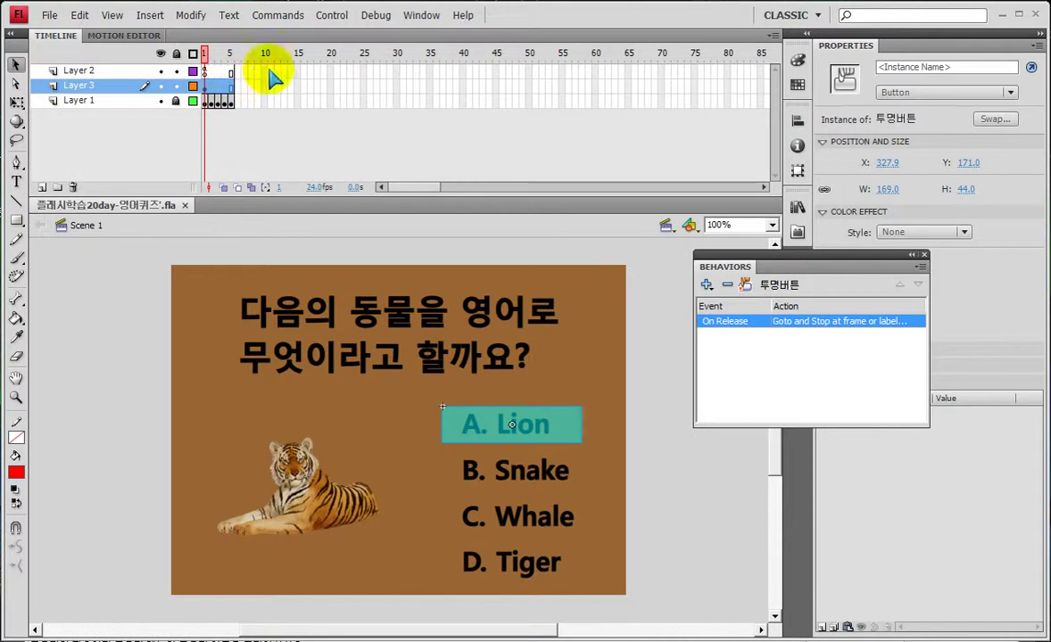
pyautogui.press('F9')
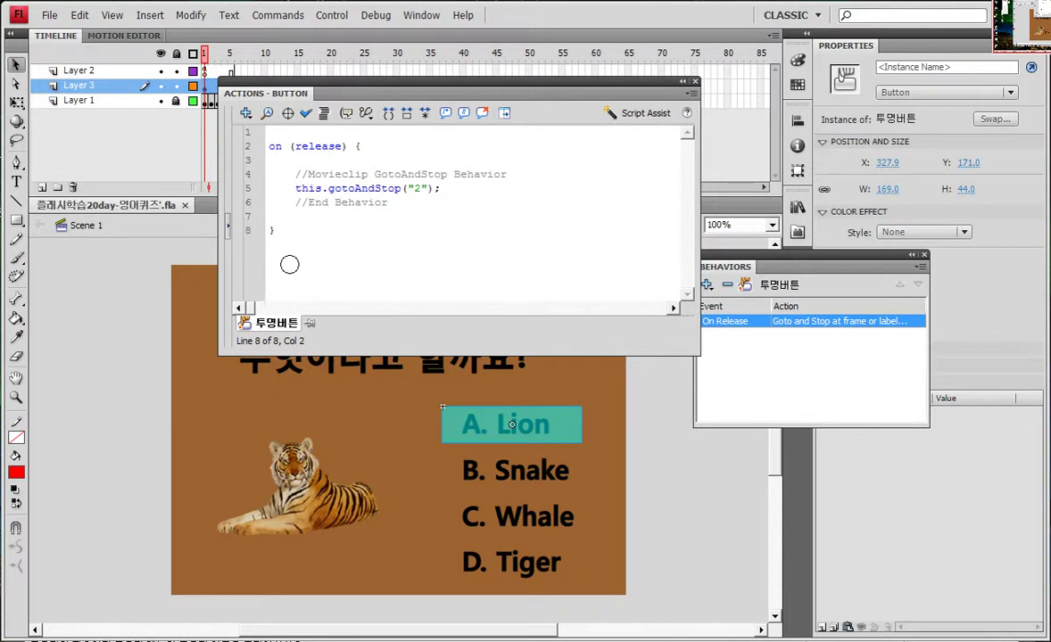
# Compare the "A. Lion" button's gotoAndStop("2") script with its On Release entry in the Behaviors panel.
pyautogui.moveTo(415, 373); pyautogui.dragTo(609, 469)
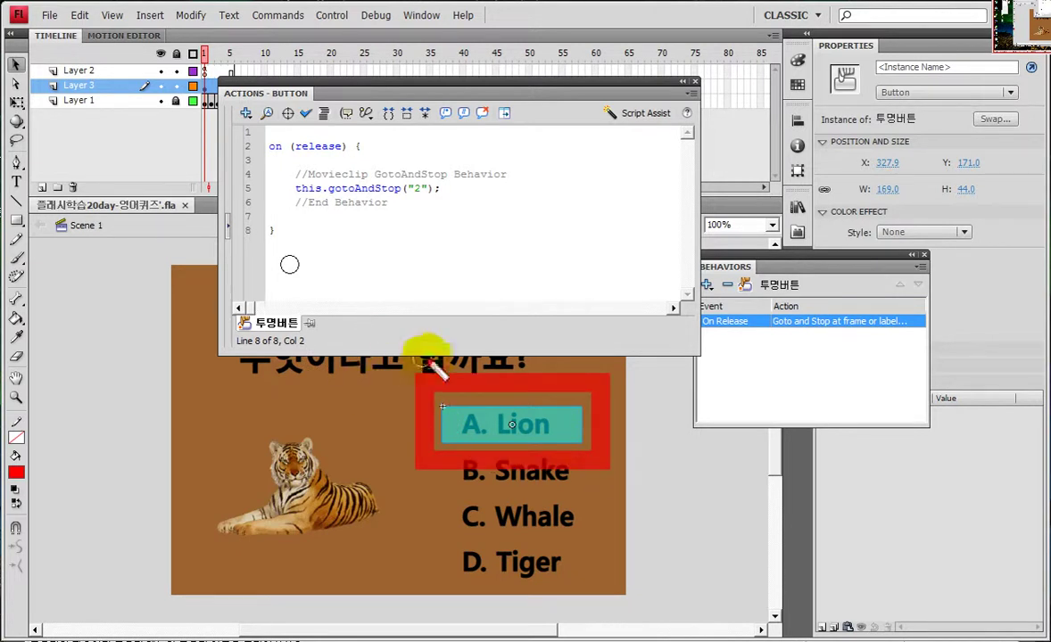
pyautogui.moveTo(502, 384); pyautogui.dragTo(391, 220)
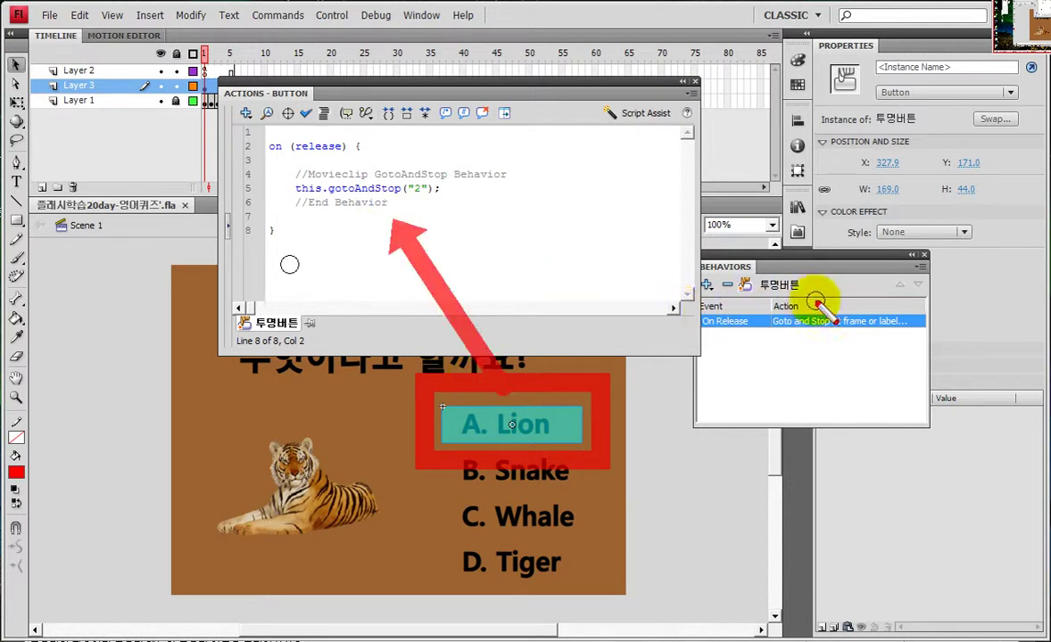
pyautogui.moveTo(545, 182)
pyautogui.mouseDown()
pyautogui.moveTo(712, 229)
pyautogui.moveTo(758, 307)
pyautogui.mouseUp()
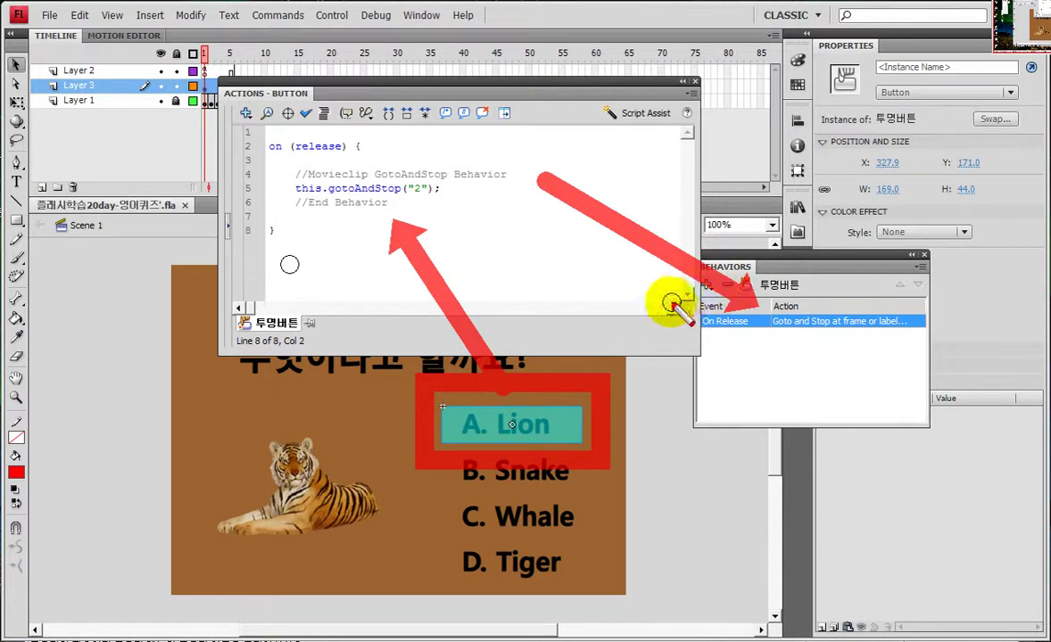
pyautogui.moveTo(670, 300); pyautogui.dragTo(943, 358)
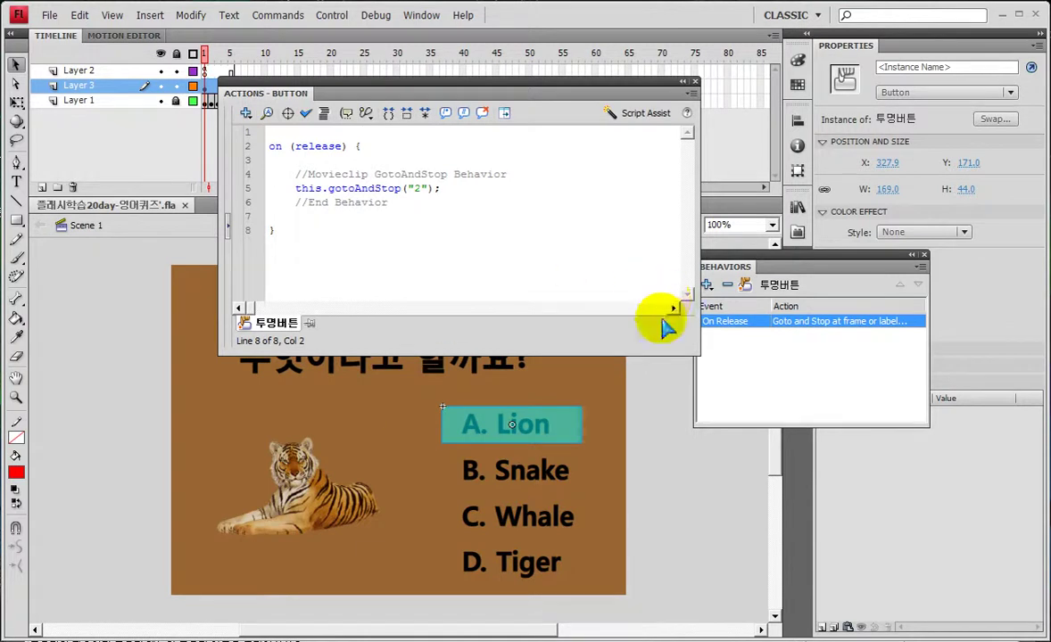
# Close the button script and place a copy of the "A. Lion" invisible button over the "B. Snake" answer.
pyautogui.click(633, 291)
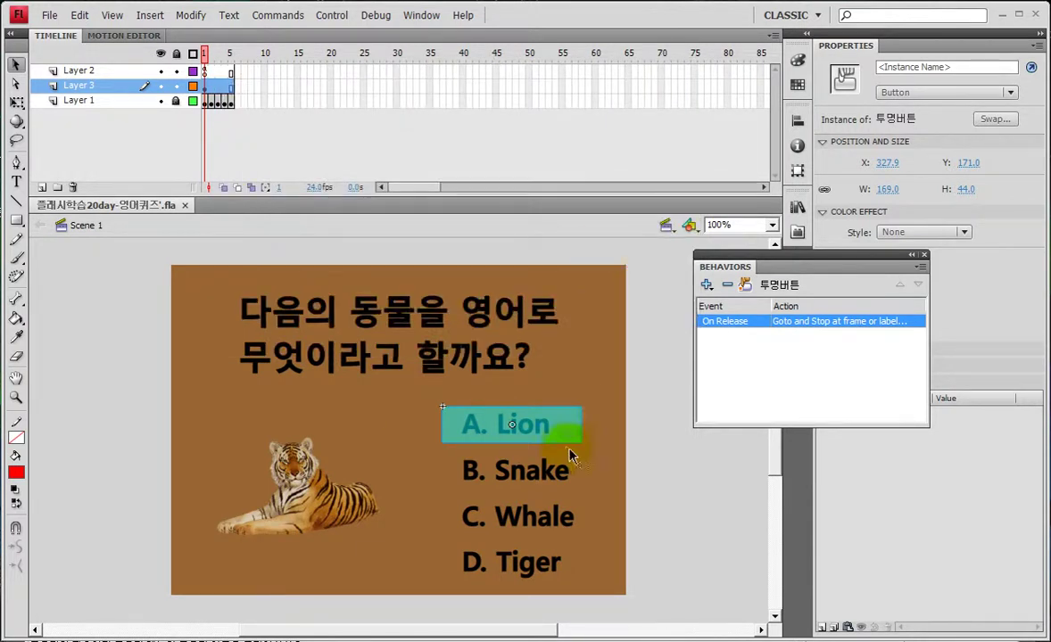
pyautogui.moveTo(564, 464); pyautogui.dragTo(557, 463)
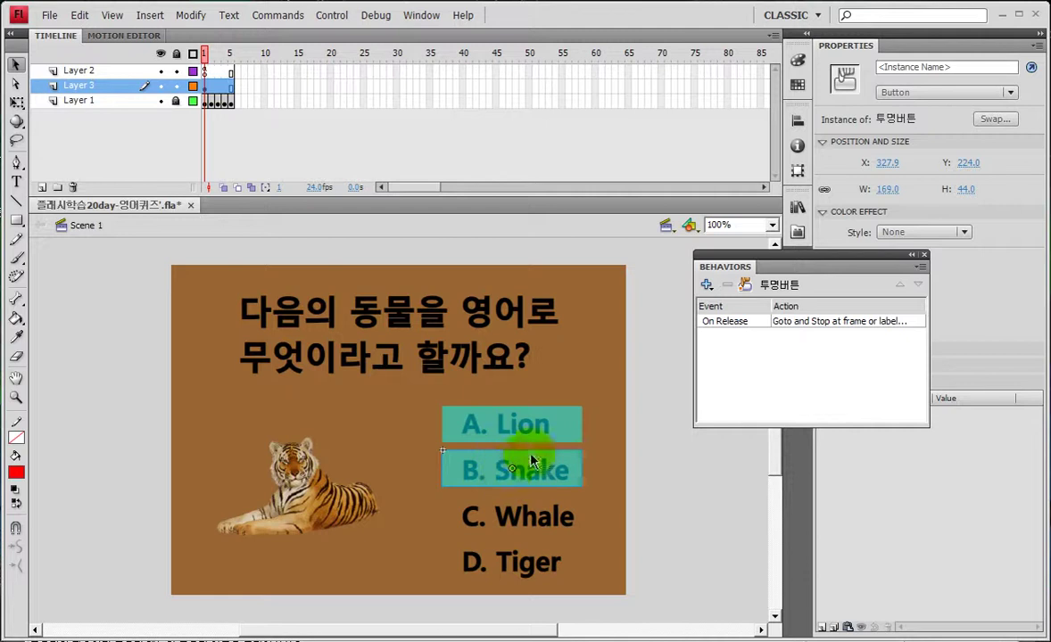
pyautogui.moveTo(660, 282); pyautogui.dragTo(957, 360)
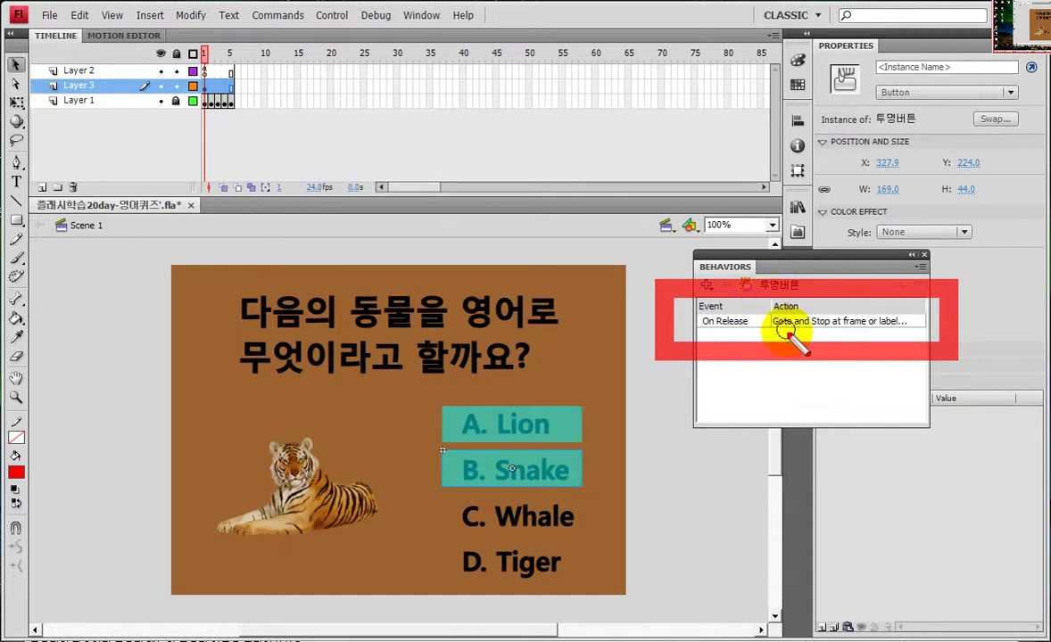
pyautogui.moveTo(772, 302)
pyautogui.mouseDown()
pyautogui.moveTo(812, 330)
pyautogui.moveTo(873, 346)
pyautogui.moveTo(866, 339)
pyautogui.mouseUp()
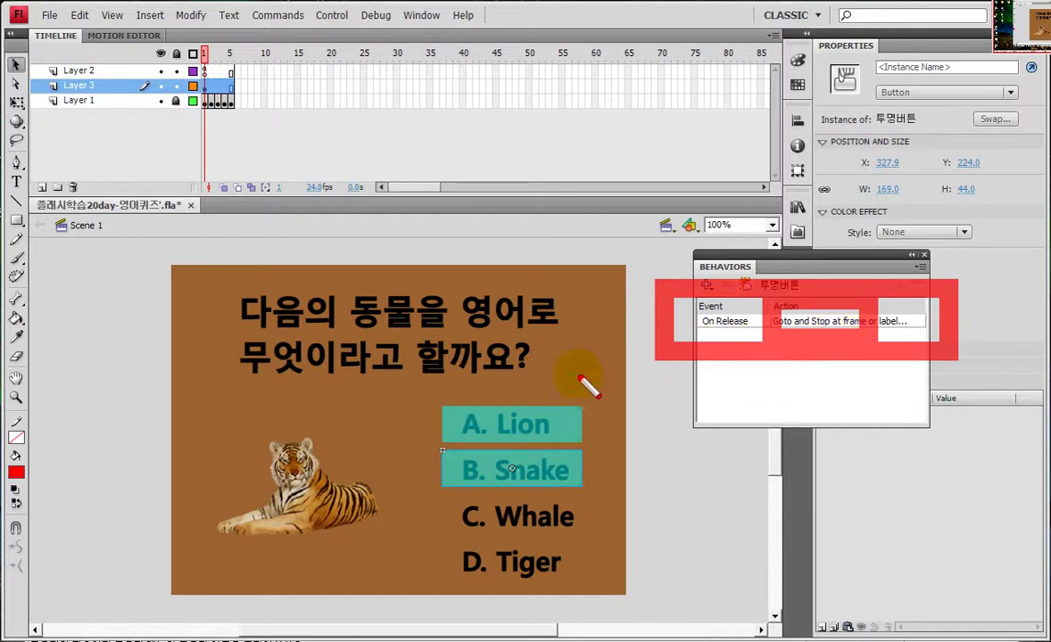
# Set the "B. Snake" button's Goto and Stop behavior to frame 3.
pyautogui.doubleClick(830, 323)
pyautogui.doubleClick(699, 436)
pyautogui.write('3')
pyautogui.moveTo(640, 390); pyautogui.dragTo(746, 478)
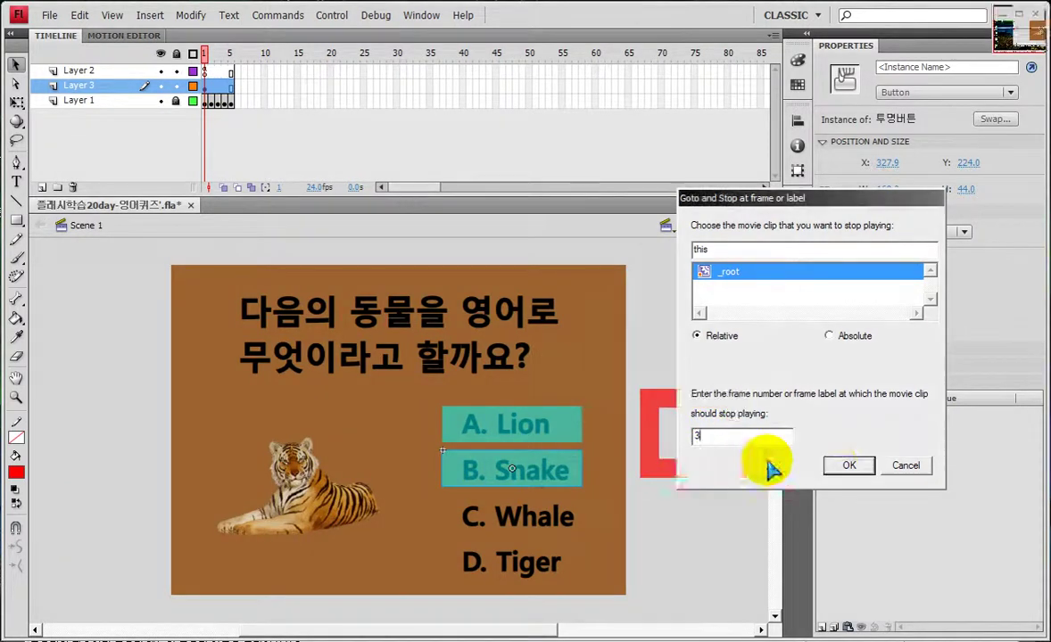
pyautogui.click(848, 466)
# Copy the invisible button over "C. Whale" and "D. Tiger", and set the "C. Whale" button's Goto and Stop behavior to frame 4.
pyautogui.moveTo(532, 460); pyautogui.dragTo(539, 563)
pyautogui.doubleClick(804, 322)
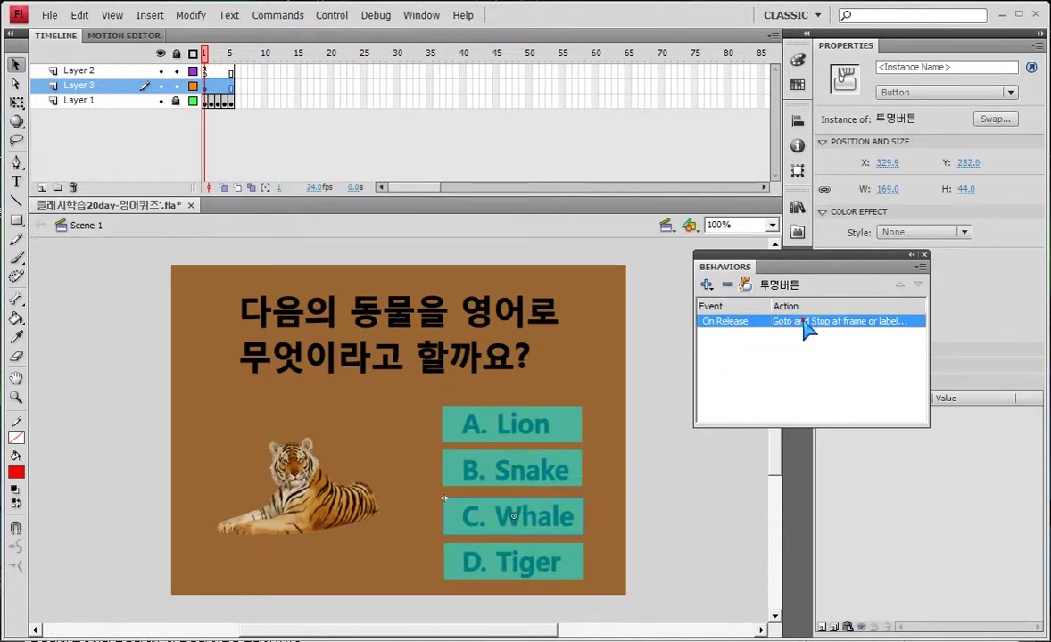
pyautogui.write('4')
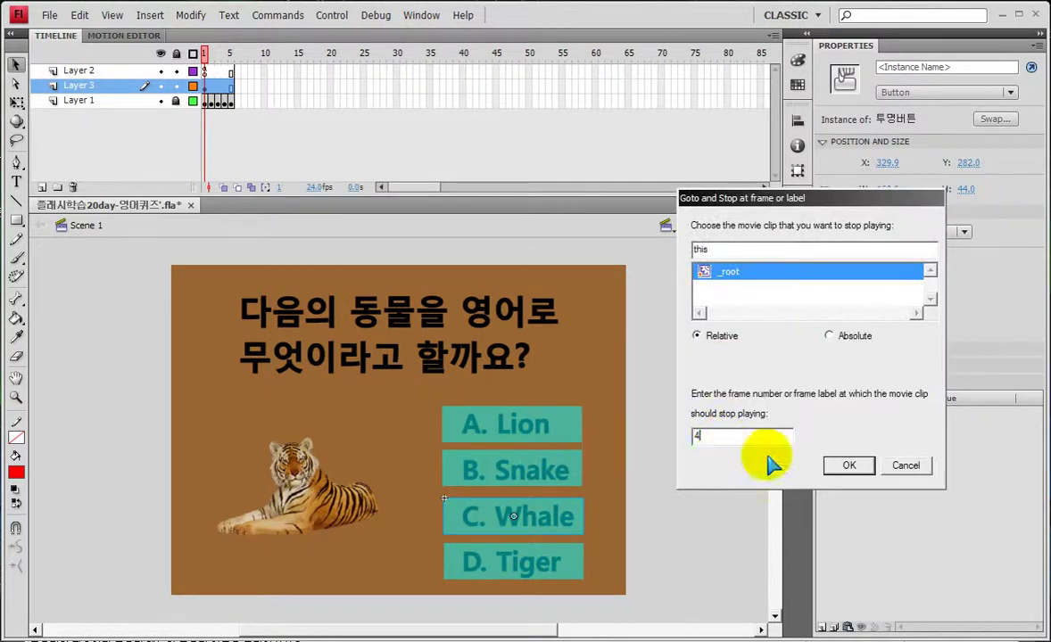
pyautogui.click(844, 465)
# Set the "D. Tiger" button's Goto and Stop behavior to frame 5.
pyautogui.click(525, 570)
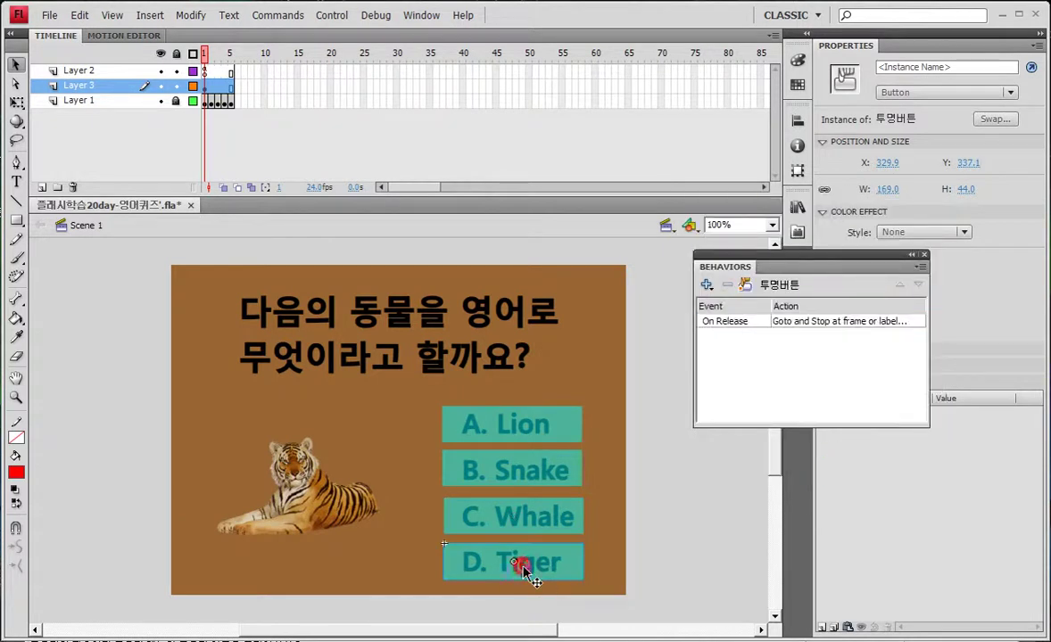
pyautogui.click(794, 321)
pyautogui.doubleClick(813, 323)
pyautogui.write('5')
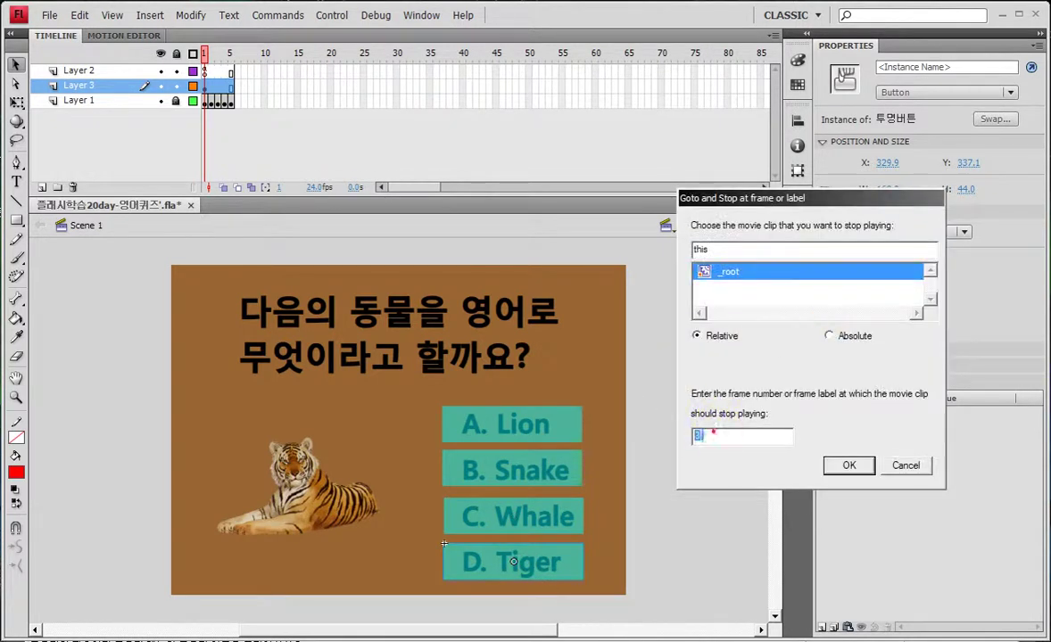
pyautogui.click(845, 466)
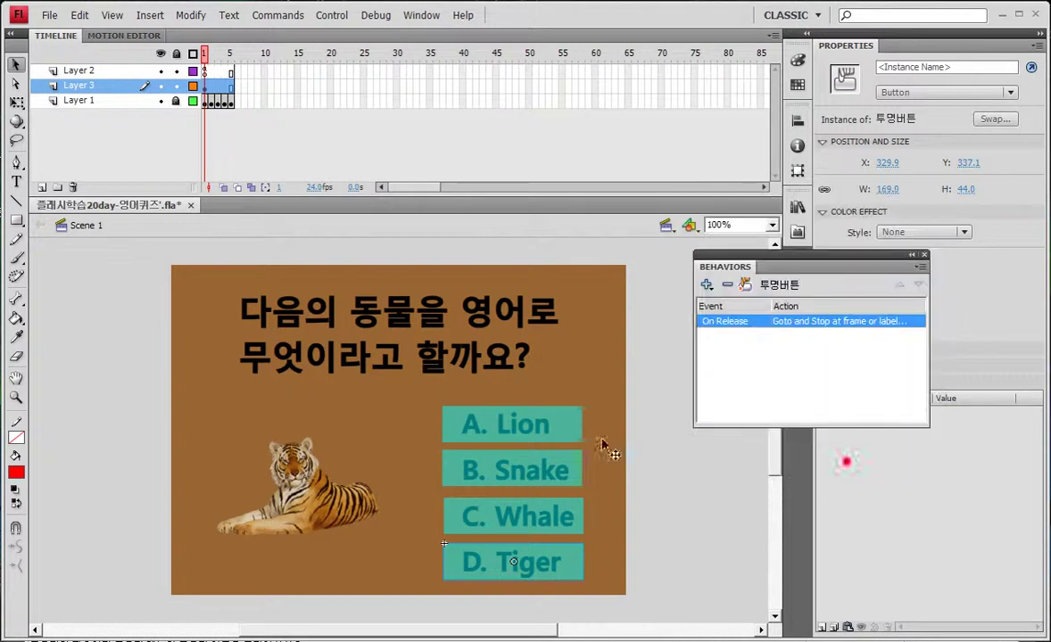
# Save the quiz and test the "D. Tiger" answer in the exported movie, closing the test window and the Behaviors panel when done.
pyautogui.click(286, 417)
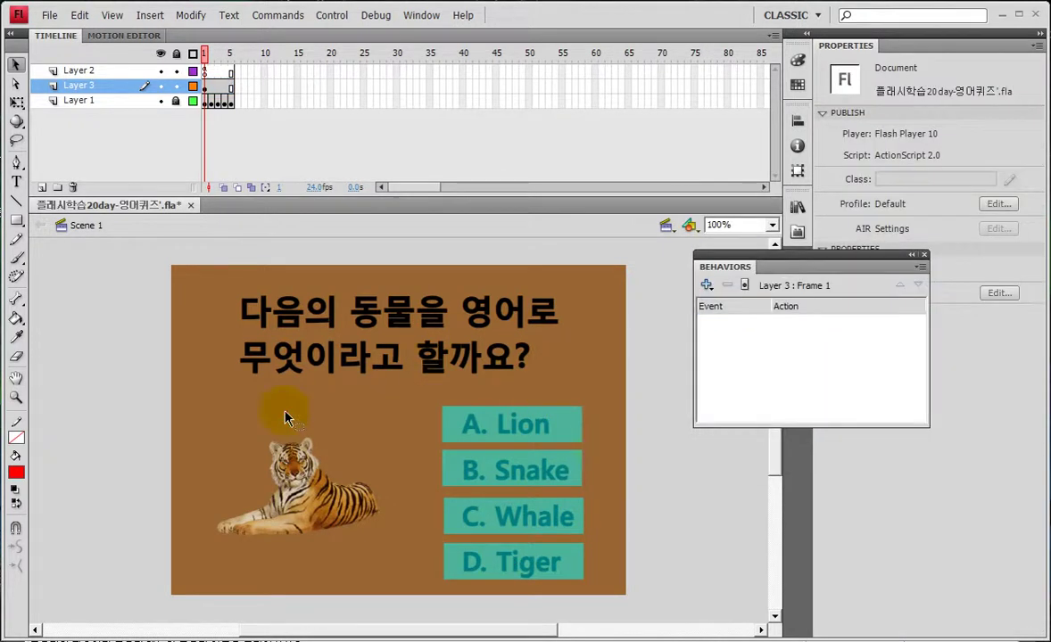
pyautogui.hotkey('ctrl', 's')
pyautogui.hotkey('ctrl', 'Return')
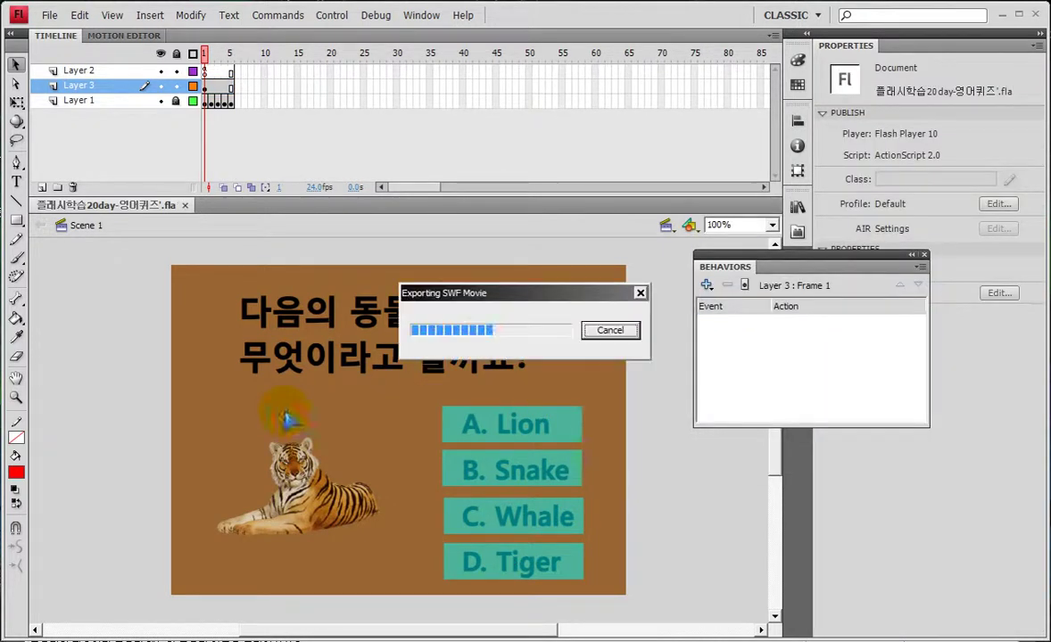
pyautogui.click(904, 460)
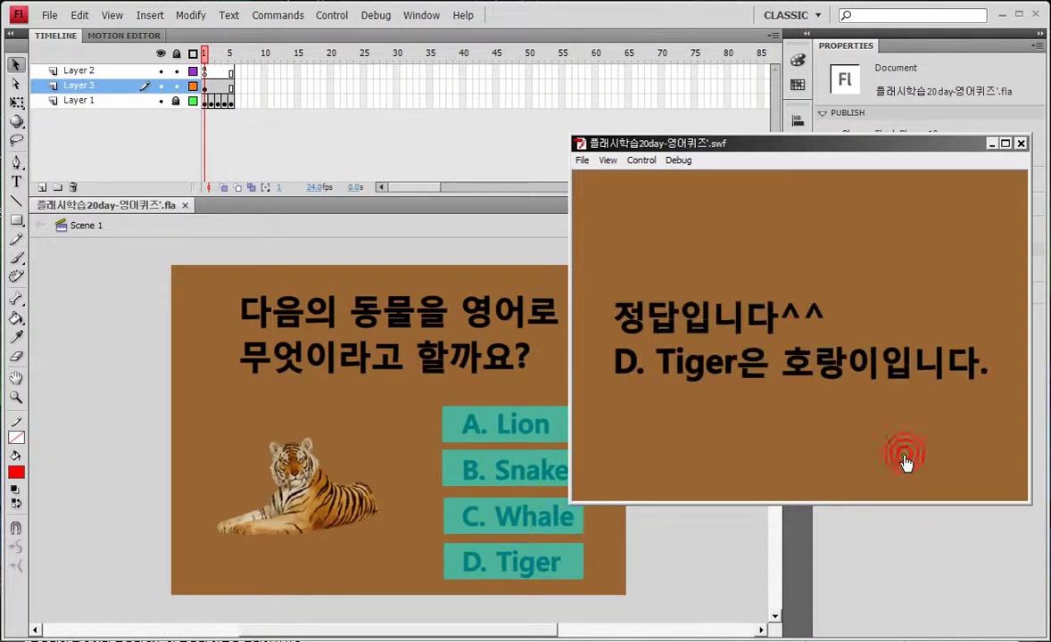
pyautogui.click(1021, 142)
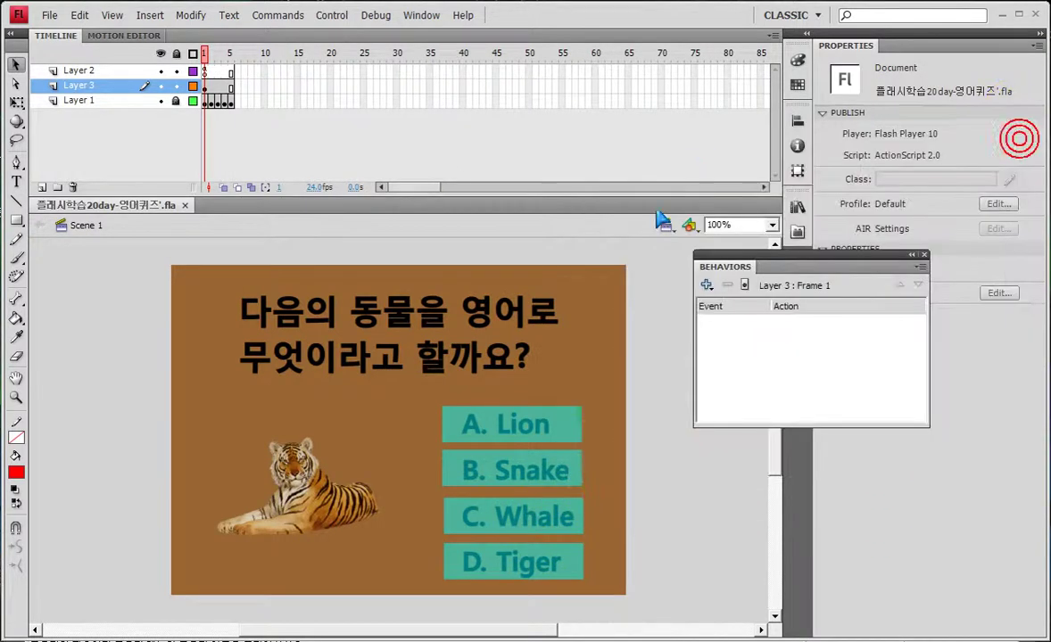
pyautogui.click(923, 254)
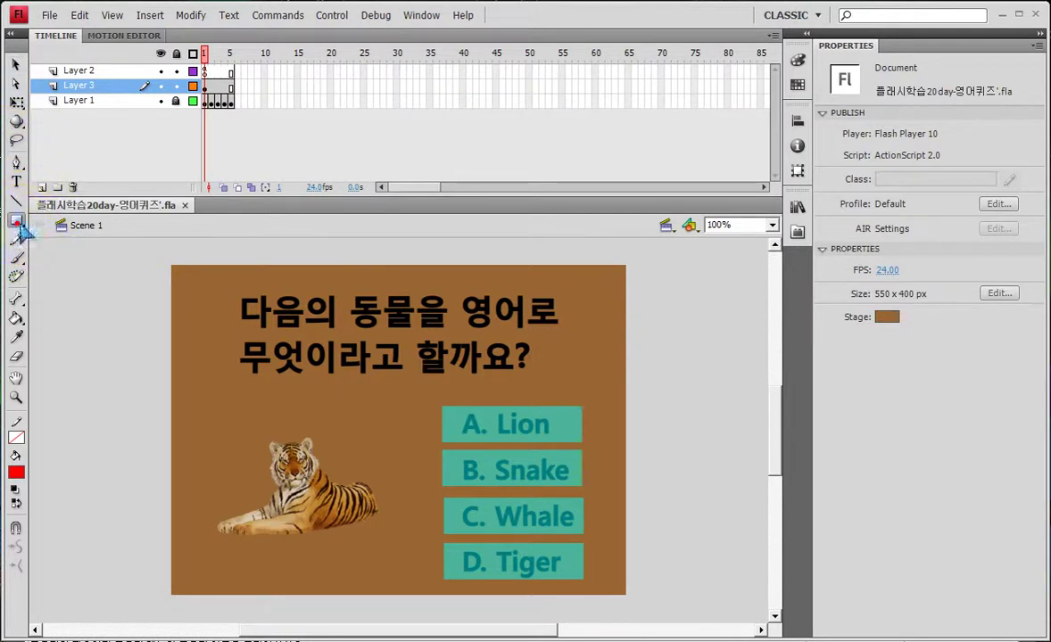
# Draw an oval primitive circle about 41 px wide beside the question's first line, with black stroke and green radial gradient fill.
pyautogui.click(16, 220)
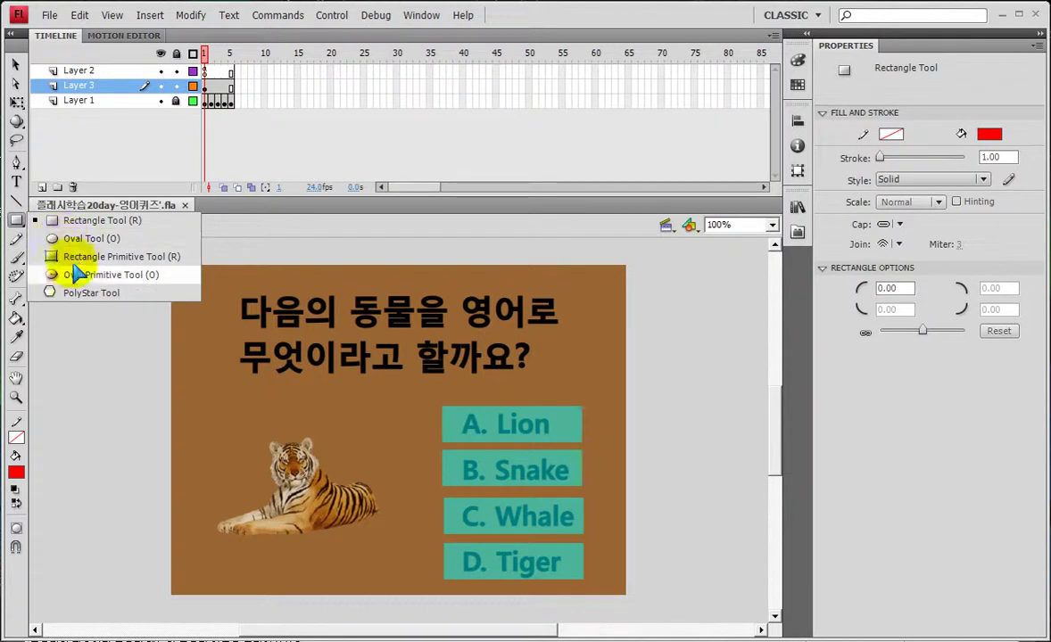
pyautogui.click(73, 276)
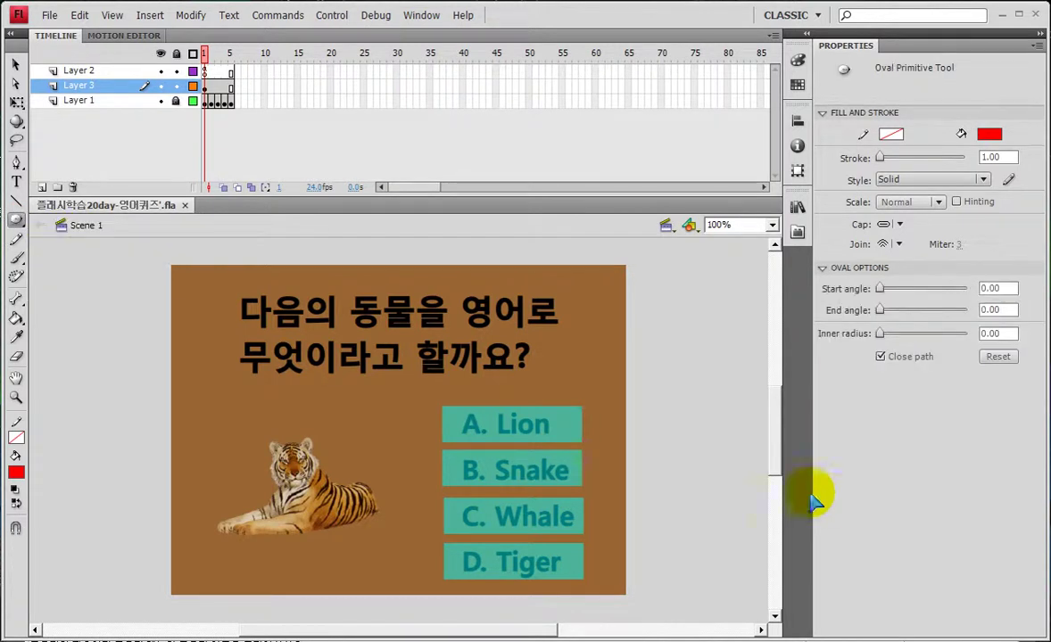
pyautogui.click(890, 134)
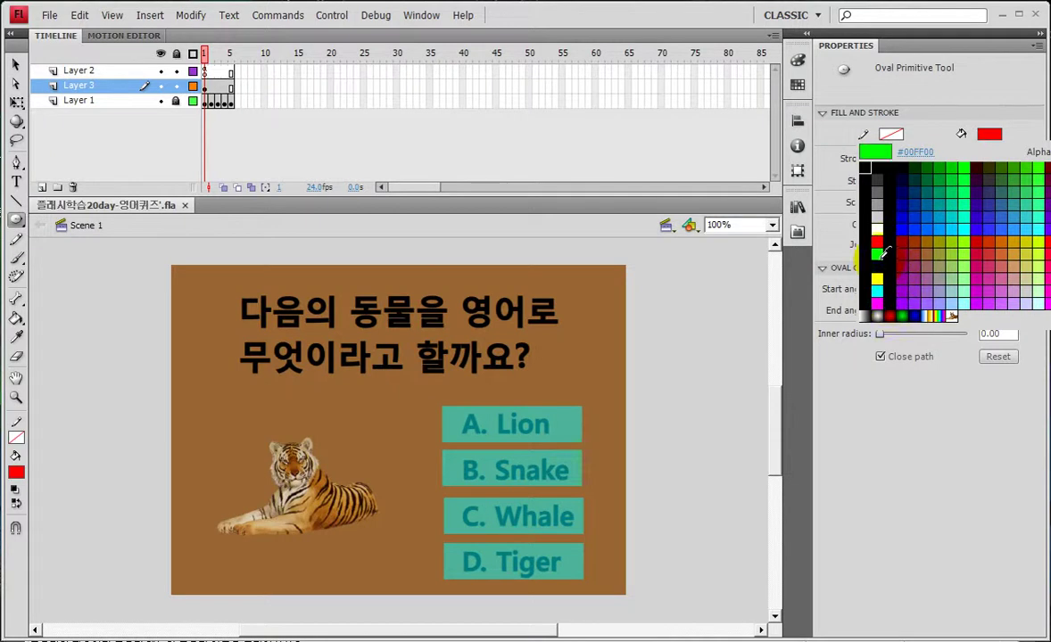
pyautogui.click(886, 166)
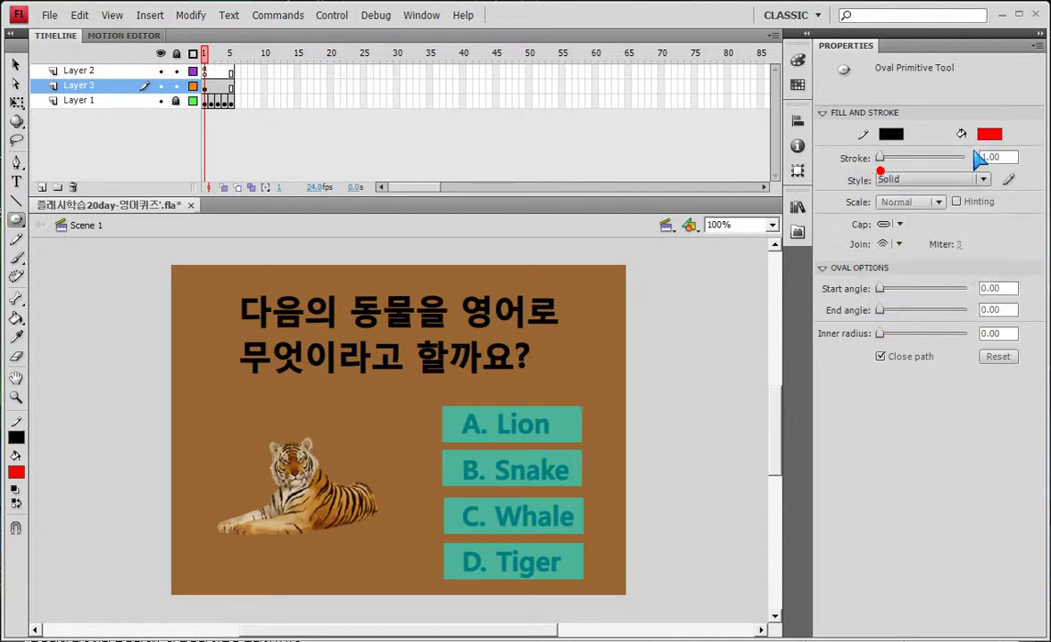
pyautogui.click(990, 134)
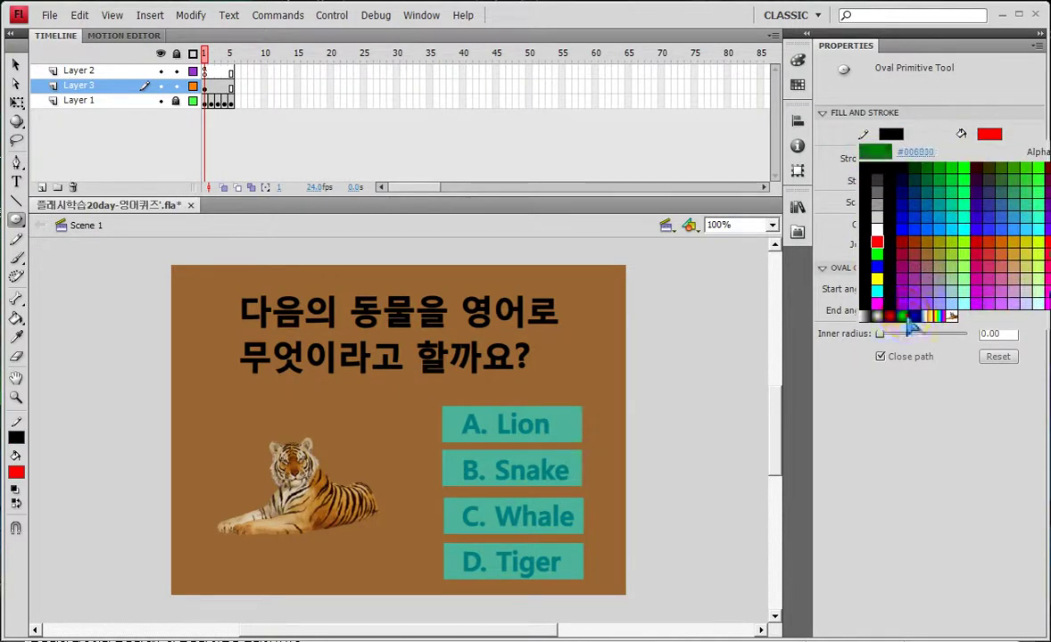
pyautogui.click(903, 315)
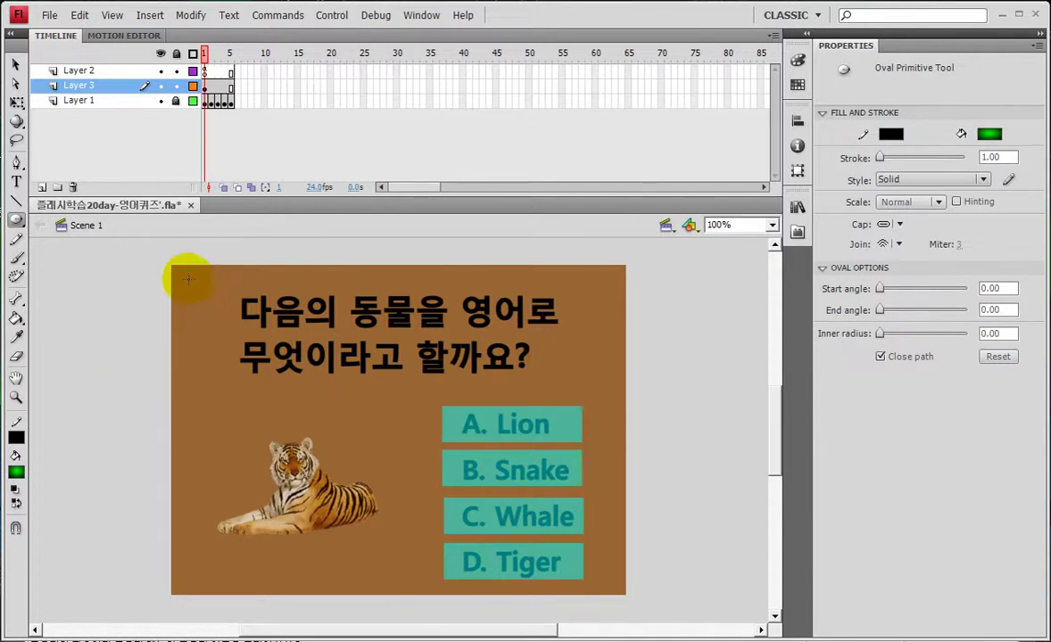
pyautogui.moveTo(184, 294); pyautogui.dragTo(218, 328)
# Add the white static text "홈" over the green circle.
pyautogui.click(16, 397)
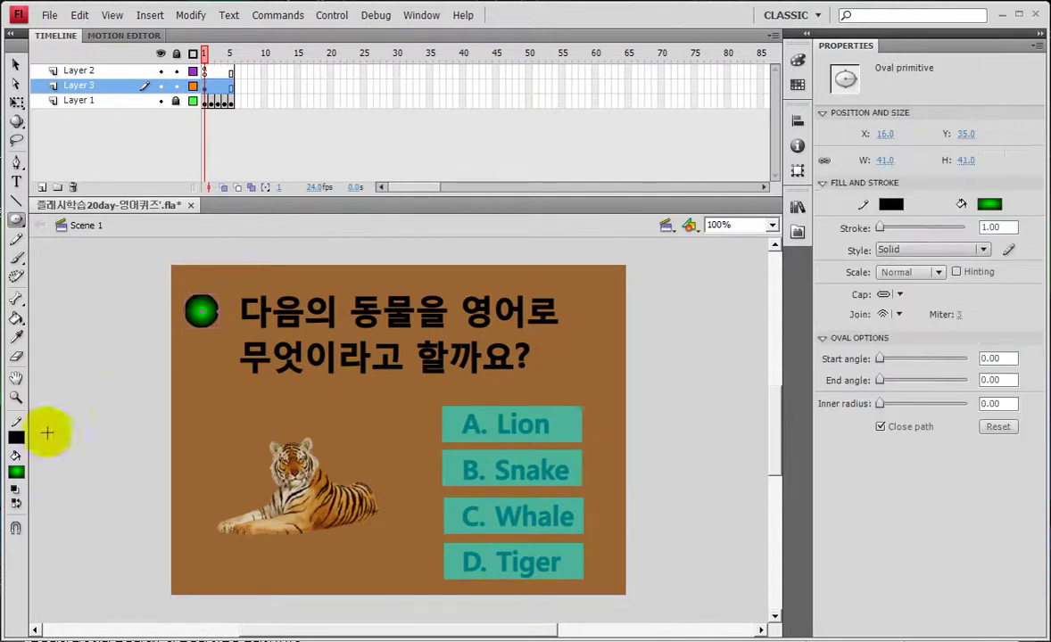
pyautogui.moveTo(190, 269); pyautogui.dragTo(264, 365)
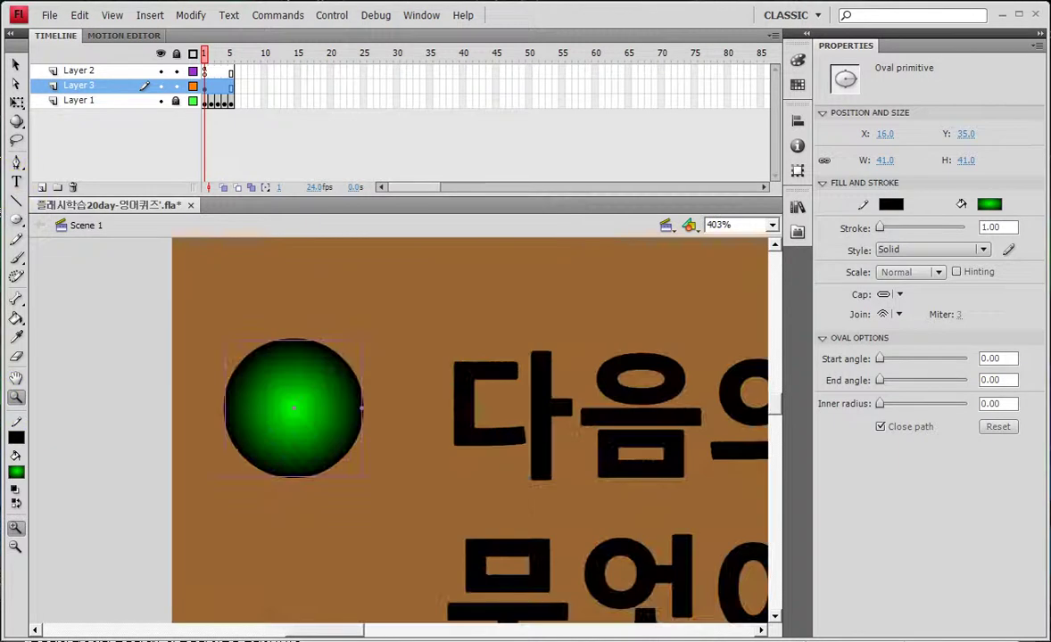
pyautogui.click(89, 321)
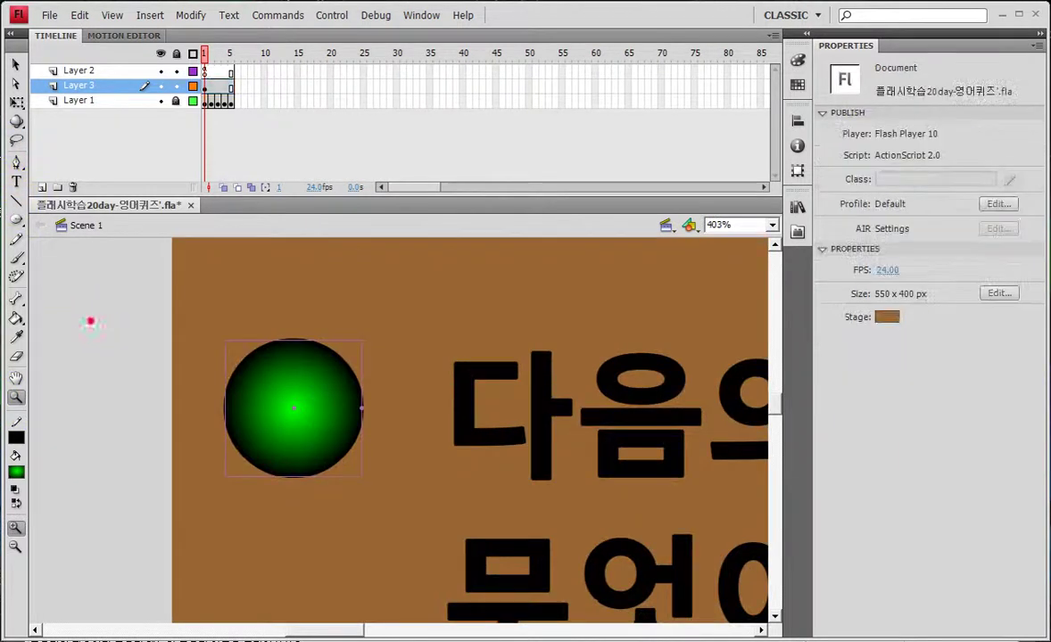
pyautogui.click(16, 181)
pyautogui.click(889, 197)
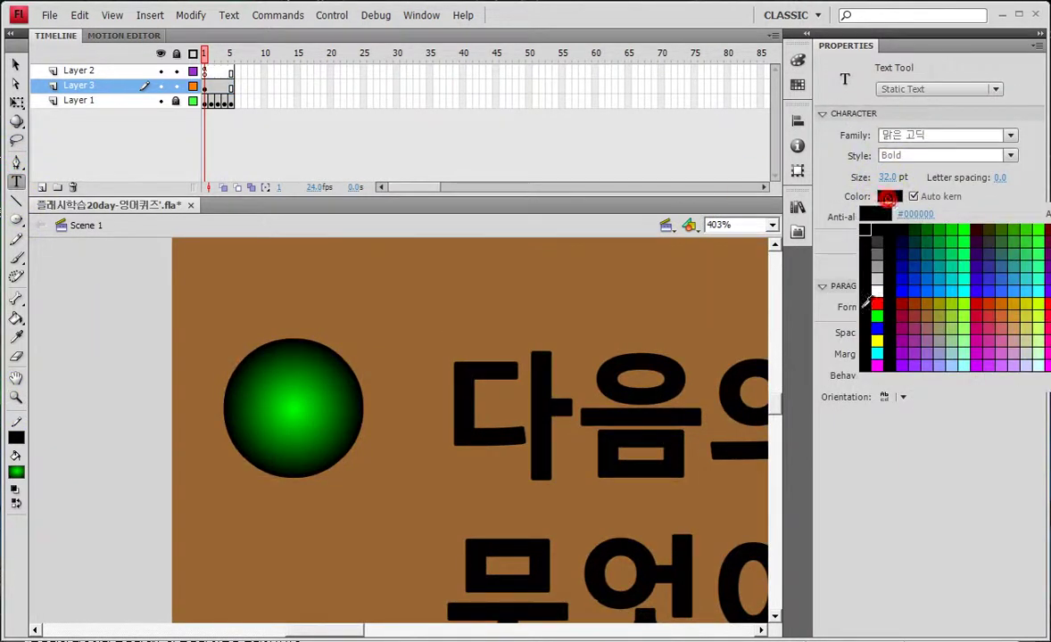
pyautogui.click(879, 276)
pyautogui.click(281, 407)
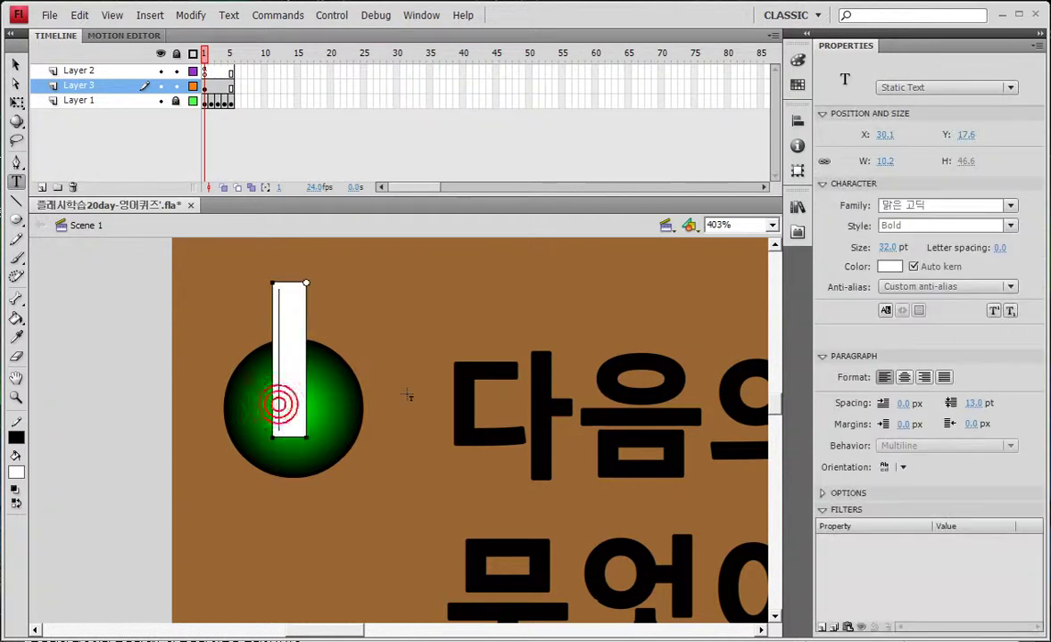
pyautogui.write('홈')
pyautogui.press('Right')
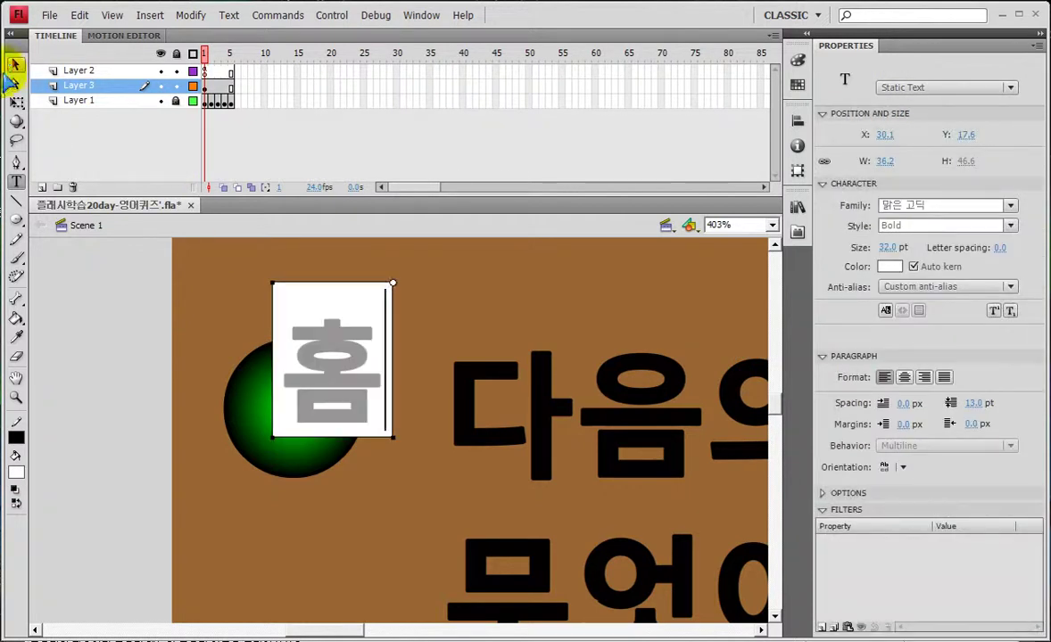
# Set the "홈" text size to 22 pt and center the text inside the green circle.
pyautogui.press('Escape')
pyautogui.click(884, 248)
pyautogui.write('22')
pyautogui.press('Return')
pyautogui.moveTo(340, 392); pyautogui.dragTo(316, 449)
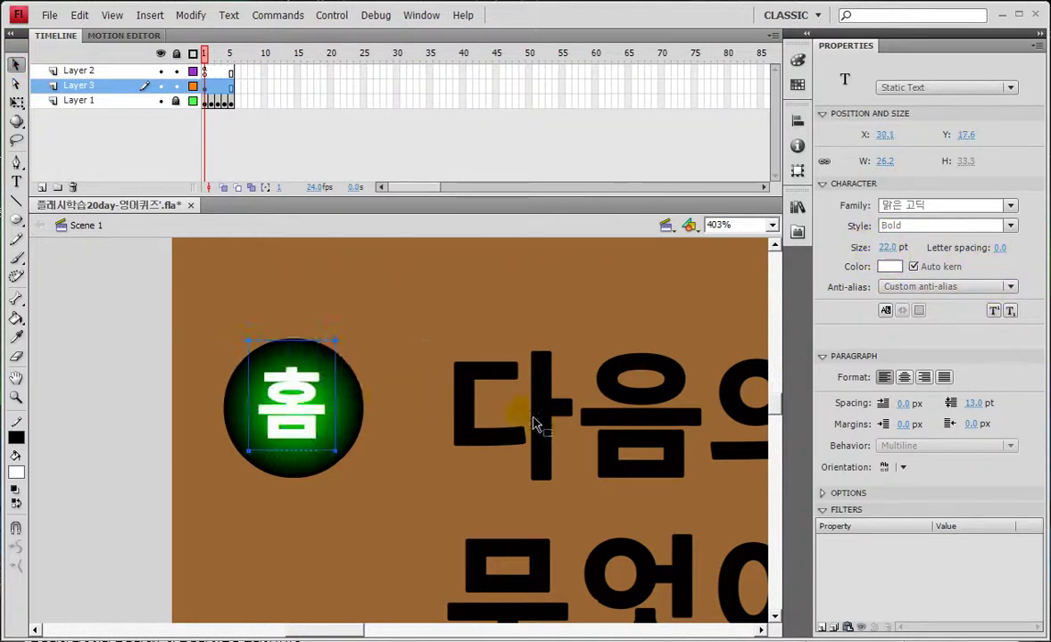
pyautogui.press('Down')
pyautogui.press('Down')
pyautogui.press('Down')
pyautogui.press('Right')
pyautogui.press('Right')
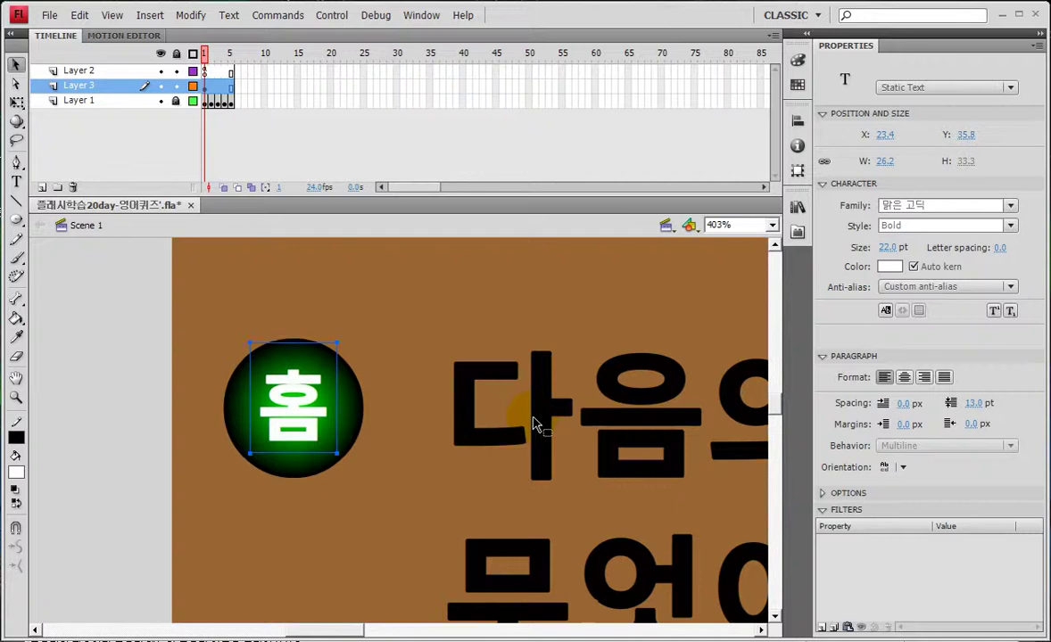
# Convert the green circle and its text together into a Button symbol named "홈".
pyautogui.click(15, 64)
pyautogui.moveTo(212, 329); pyautogui.dragTo(386, 504)
pyautogui.press('F8')
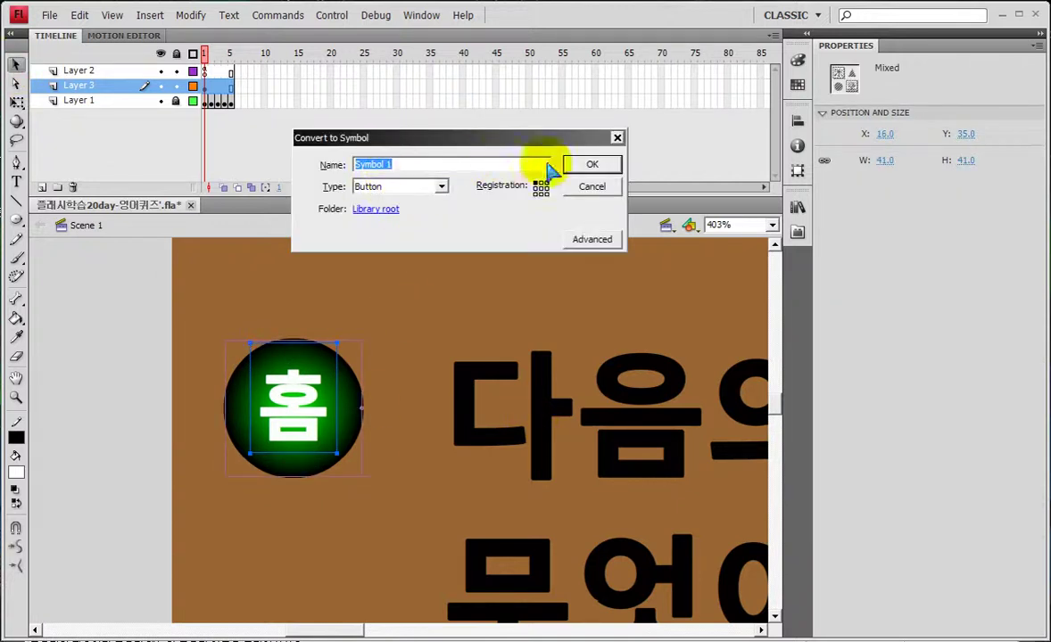
pyautogui.write('ㅎ')
pyautogui.press('Return')
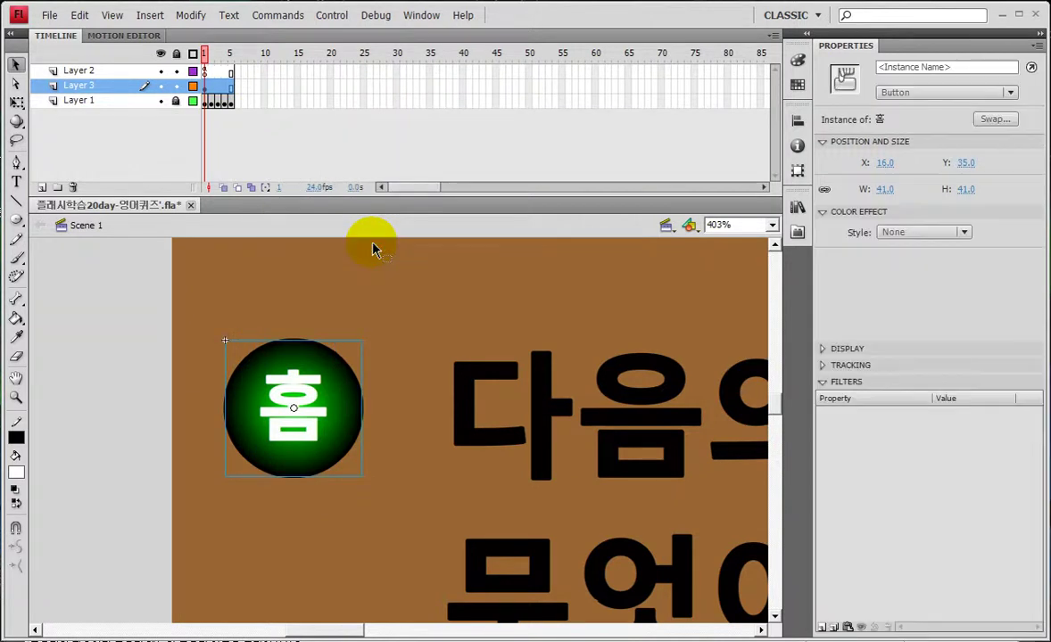
# Add a Goto and Stop at frame or label behavior to the 홈 button, targeting _root at frame 1.
pyautogui.click(17, 398)
pyautogui.doubleClick(18, 398)
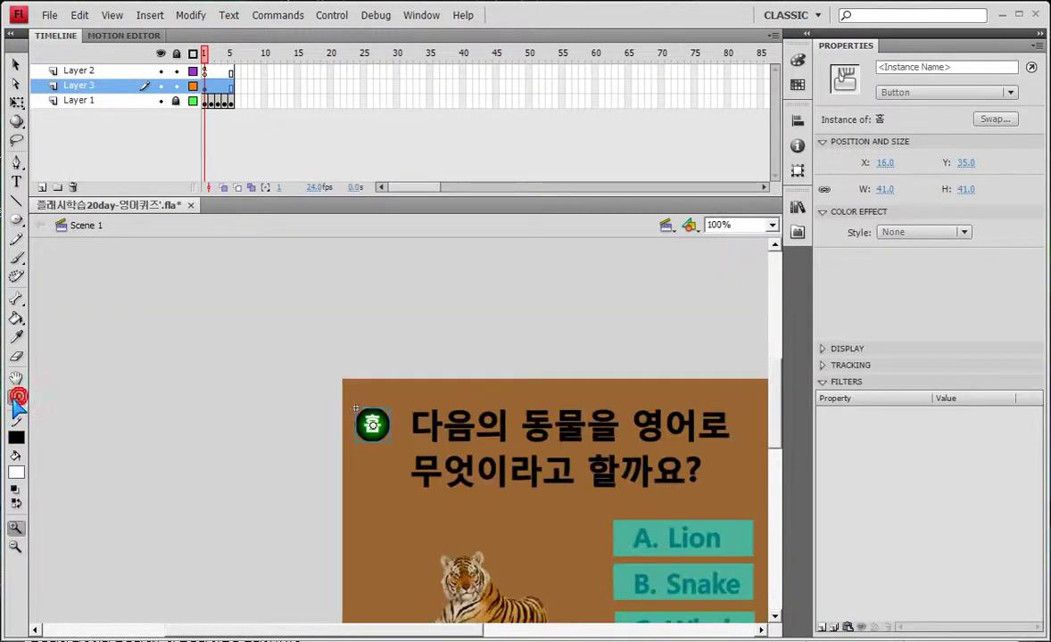
pyautogui.moveTo(340, 436); pyautogui.dragTo(206, 387)
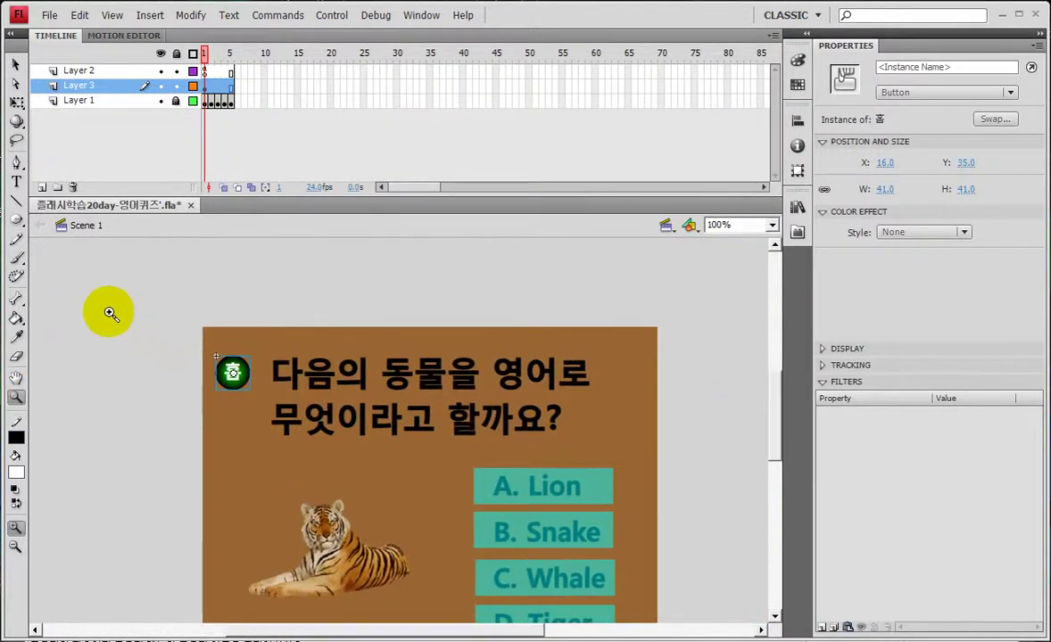
pyautogui.click(15, 65)
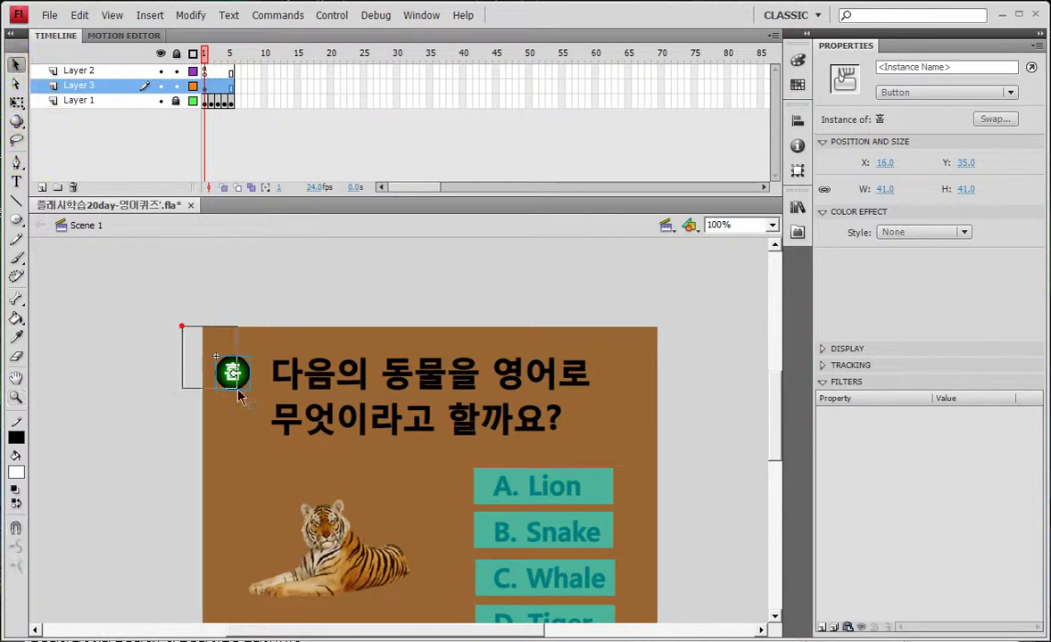
pyautogui.click(241, 381)
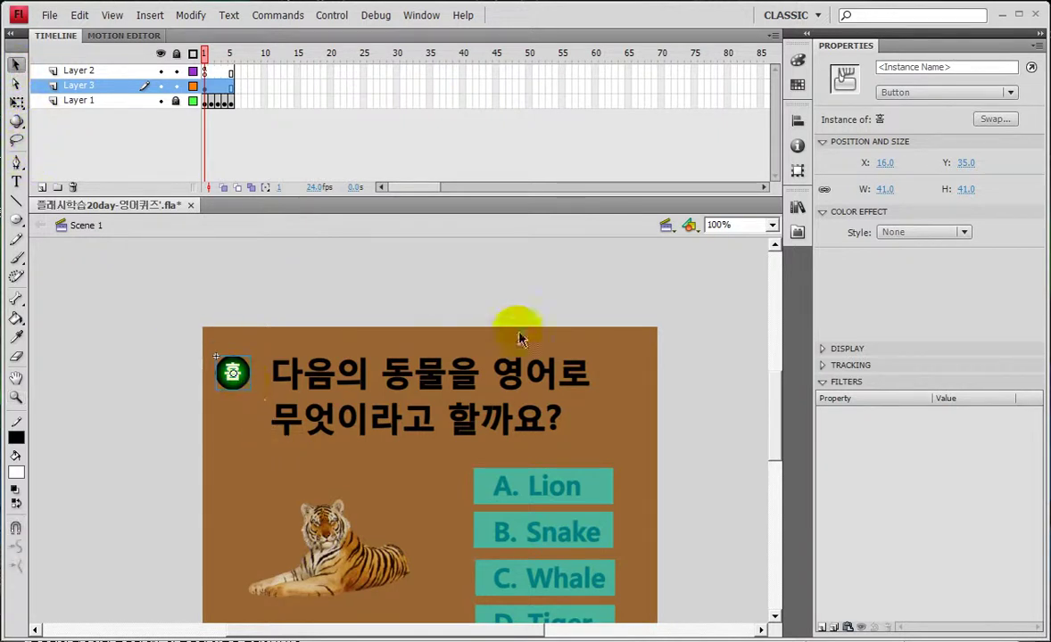
pyautogui.click(422, 15)
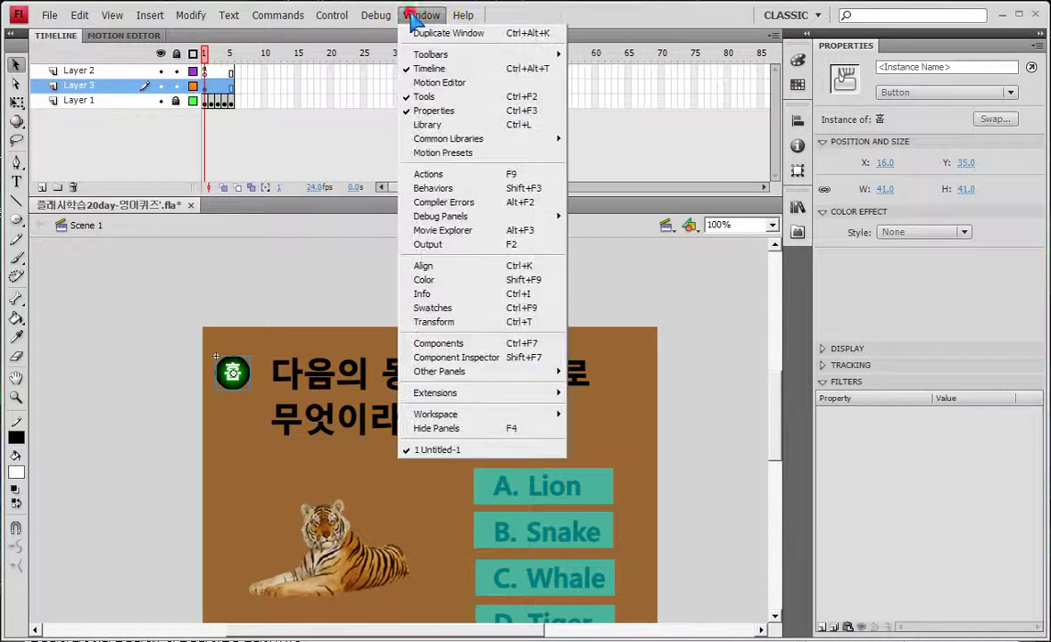
pyautogui.click(441, 190)
pyautogui.click(706, 285)
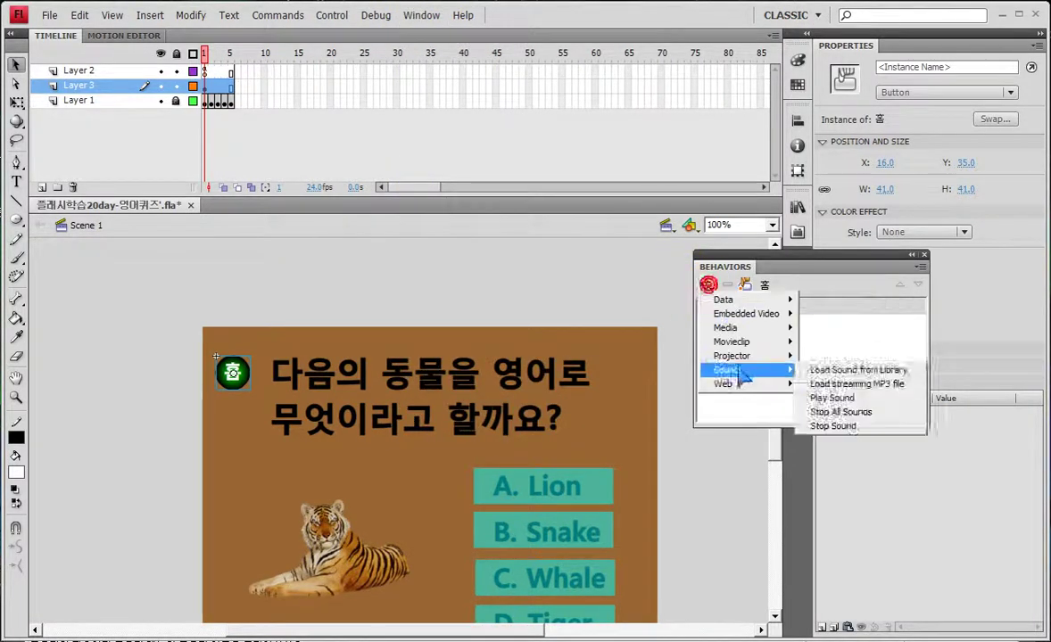
pyautogui.click(903, 216)
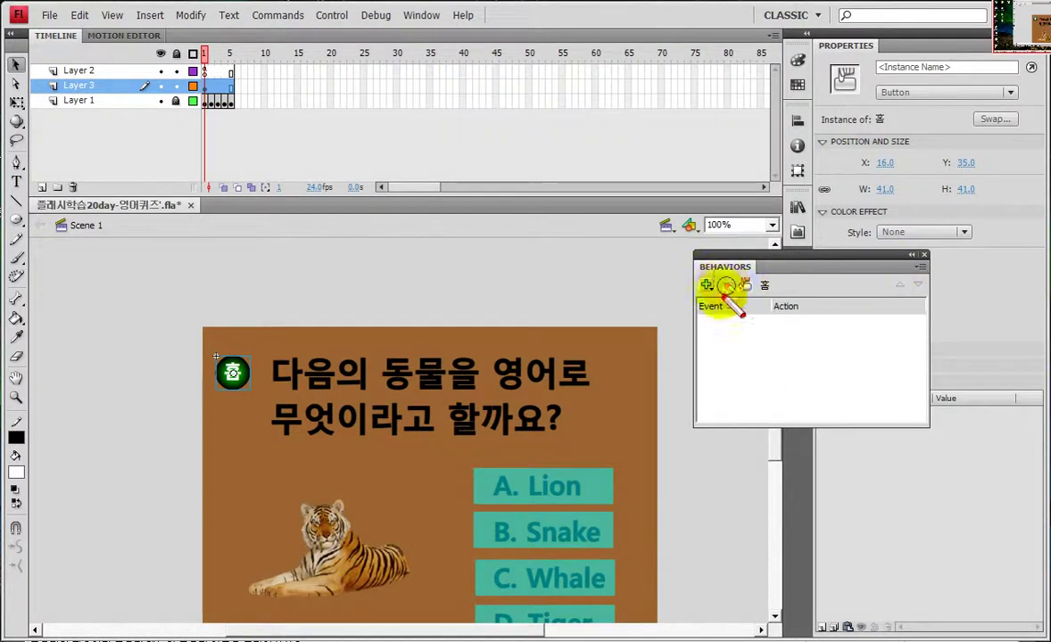
pyautogui.moveTo(795, 317); pyautogui.dragTo(699, 250)
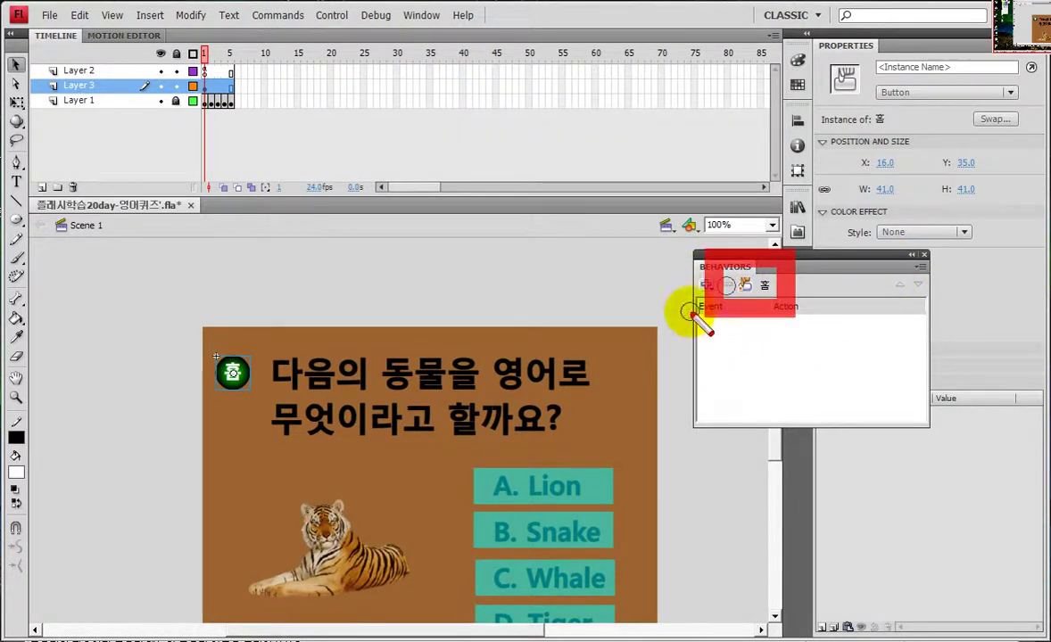
pyautogui.click(706, 285)
pyautogui.moveTo(729, 340)
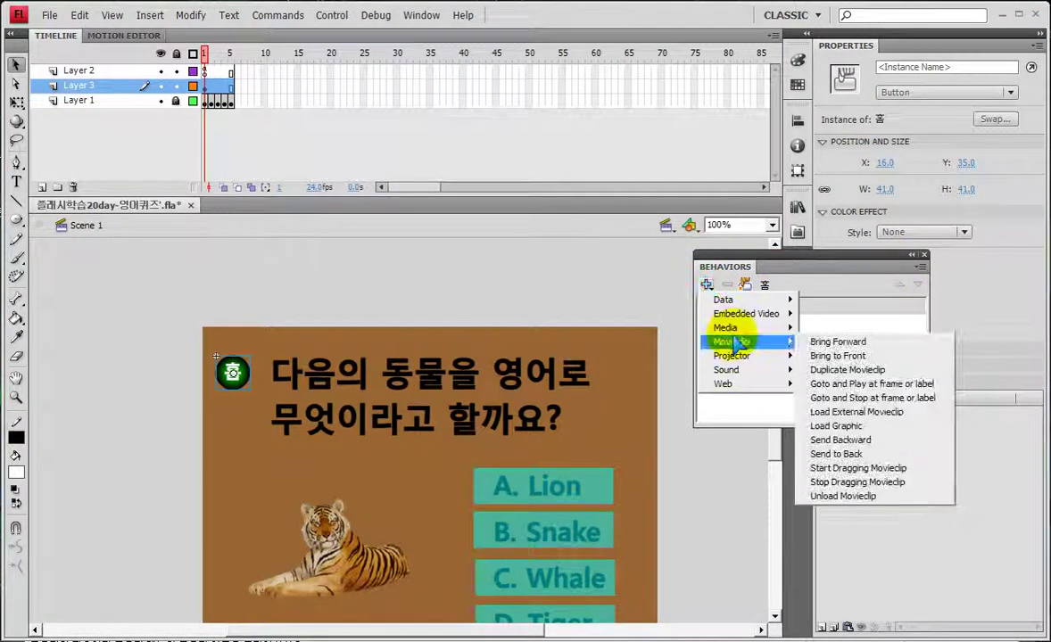
pyautogui.click(871, 399)
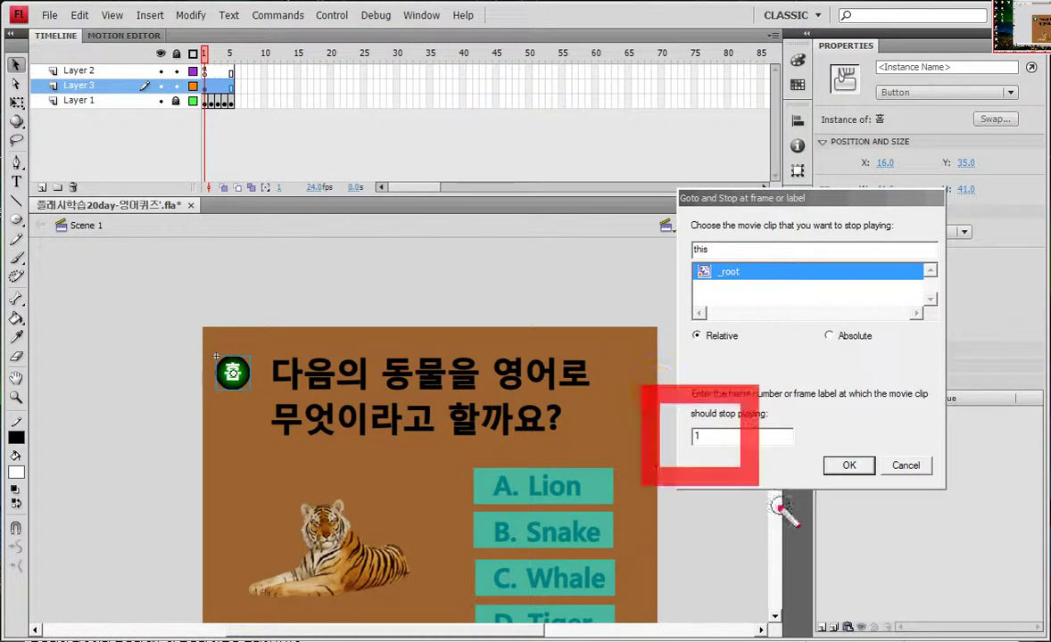
pyautogui.click(844, 465)
# Test the movie by answering D. Tiger, B. Snake and C. Whale, returning to the question with the 홈 button after each answer.
pyautogui.hotkey('ctrl', 'Return')
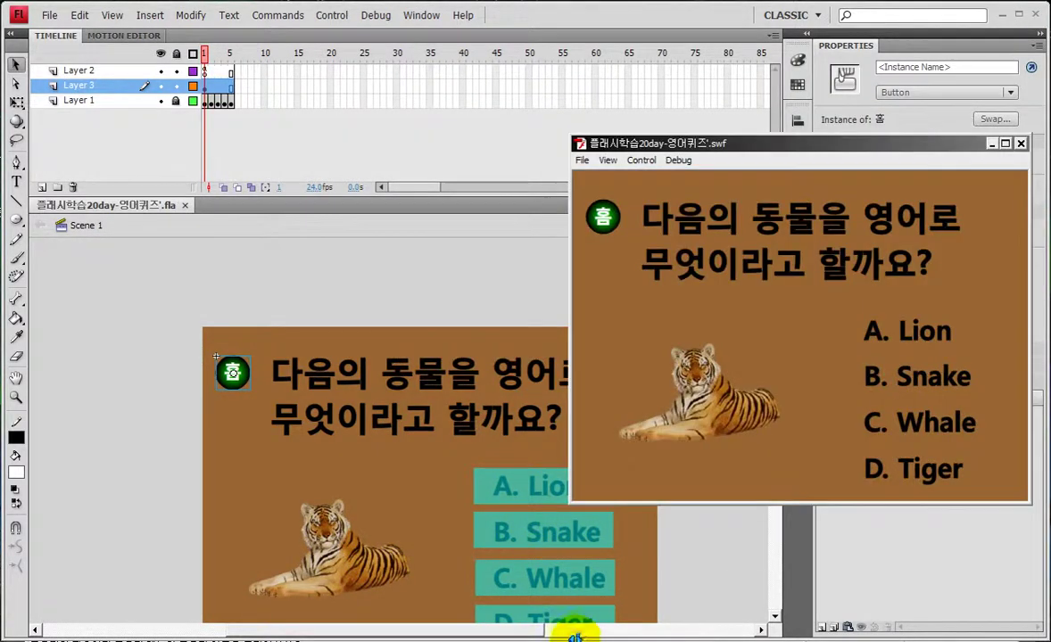
pyautogui.click(890, 459)
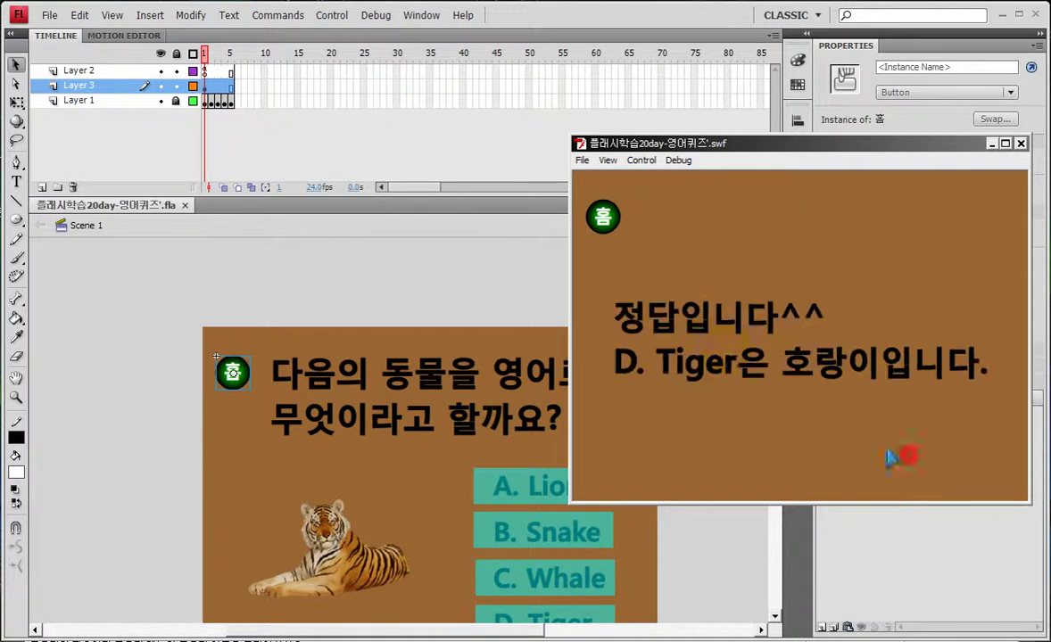
pyautogui.click(604, 219)
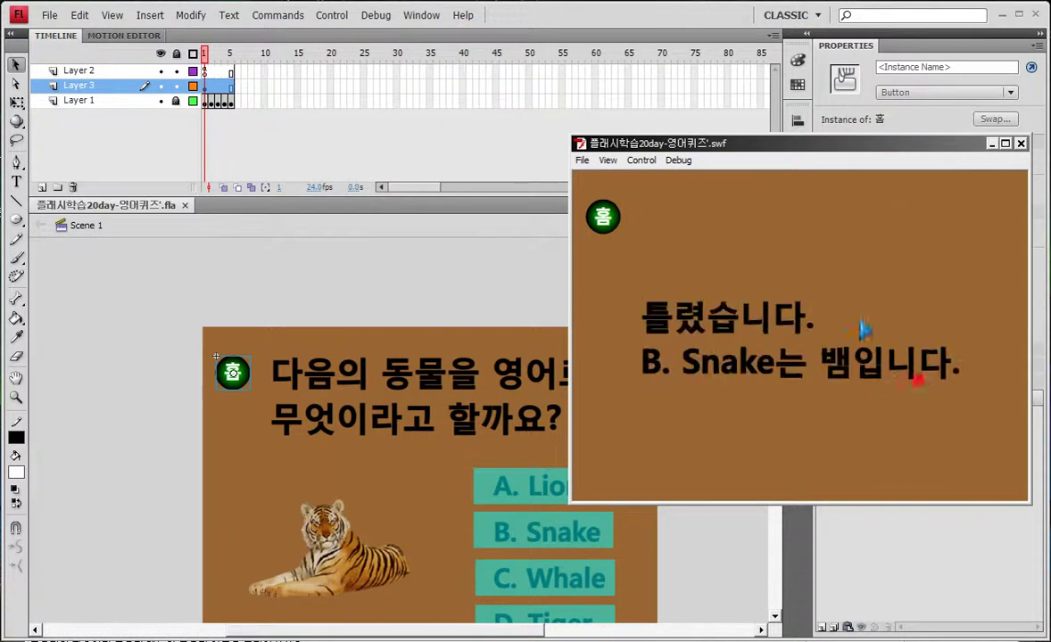
pyautogui.click(602, 217)
pyautogui.click(922, 431)
pyautogui.click(602, 217)
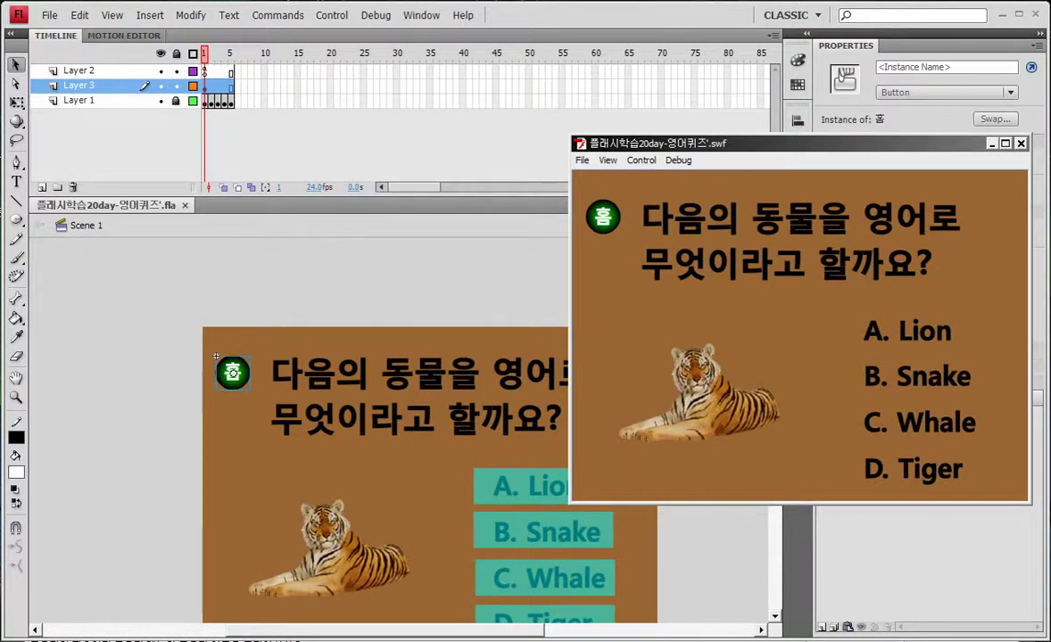